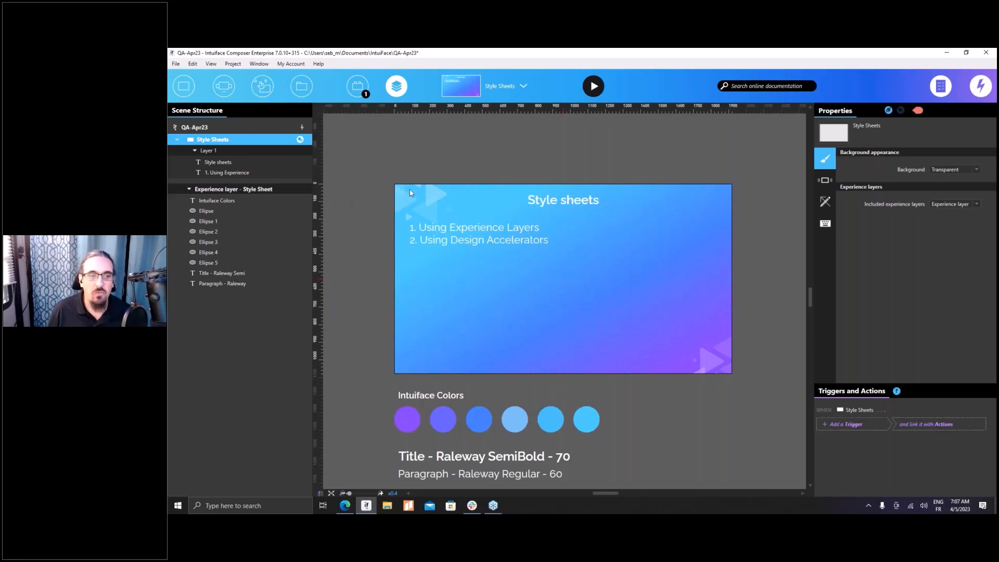
Examine the Style Sheet experience layer, the options for adding experience layers, and the title and paragraph text samples
left_click(186, 190)
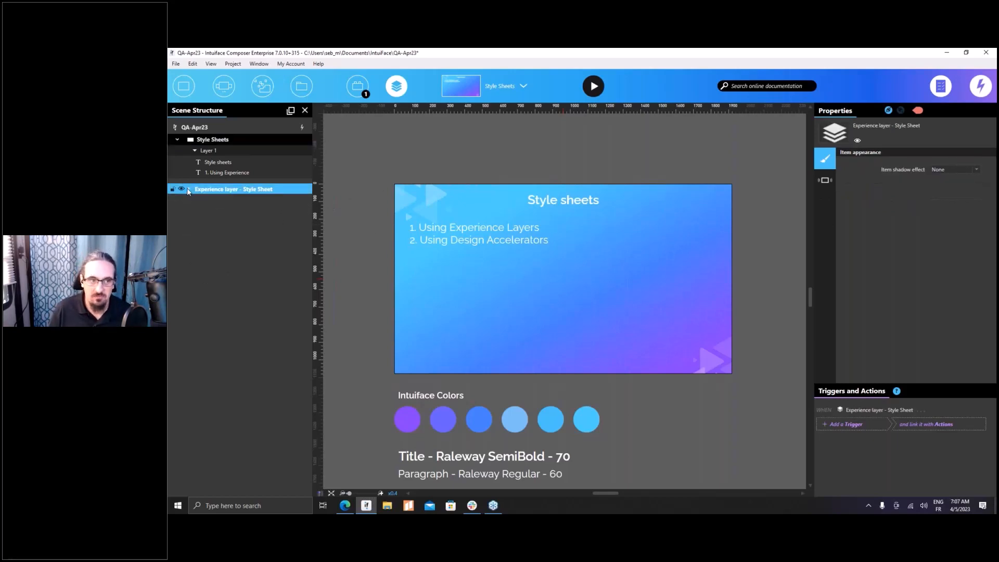
left_click(218, 134)
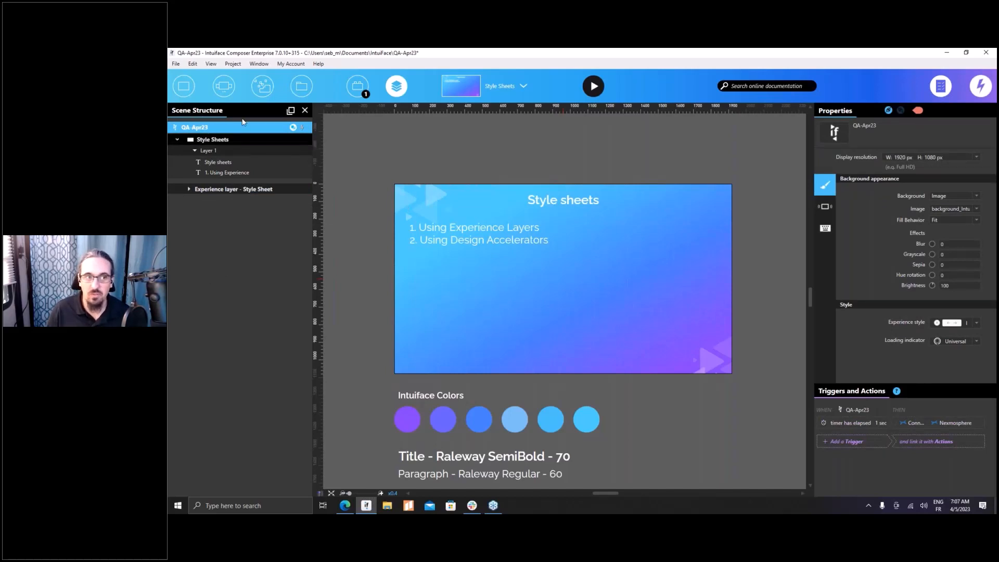
left_click(293, 127)
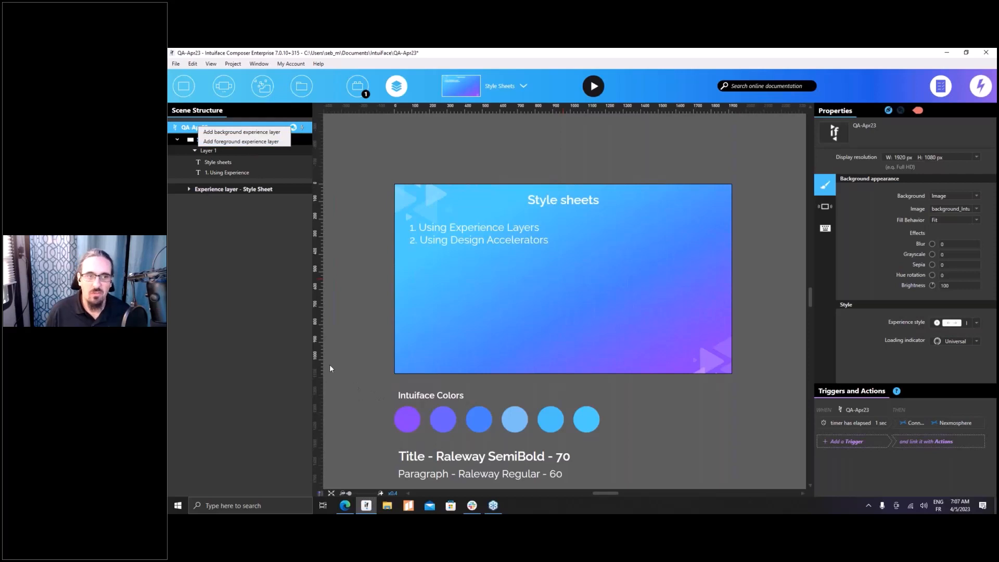
left_click(190, 187)
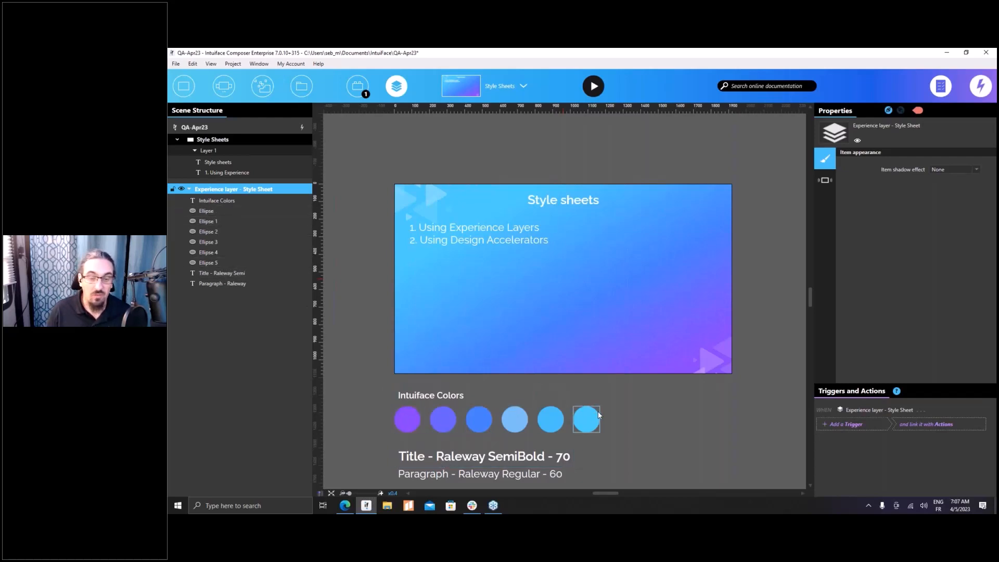
left_click(420, 456)
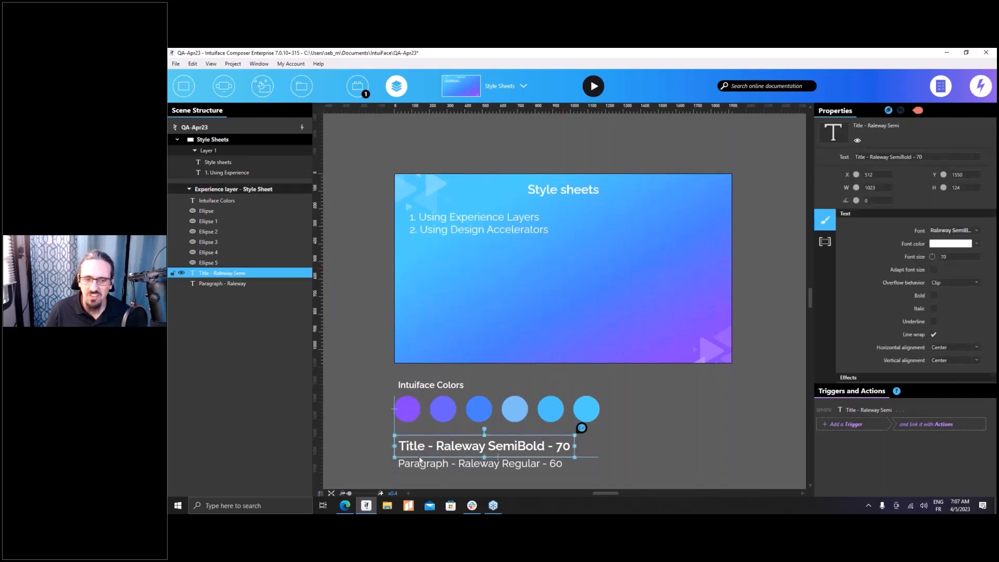
left_click(420, 463)
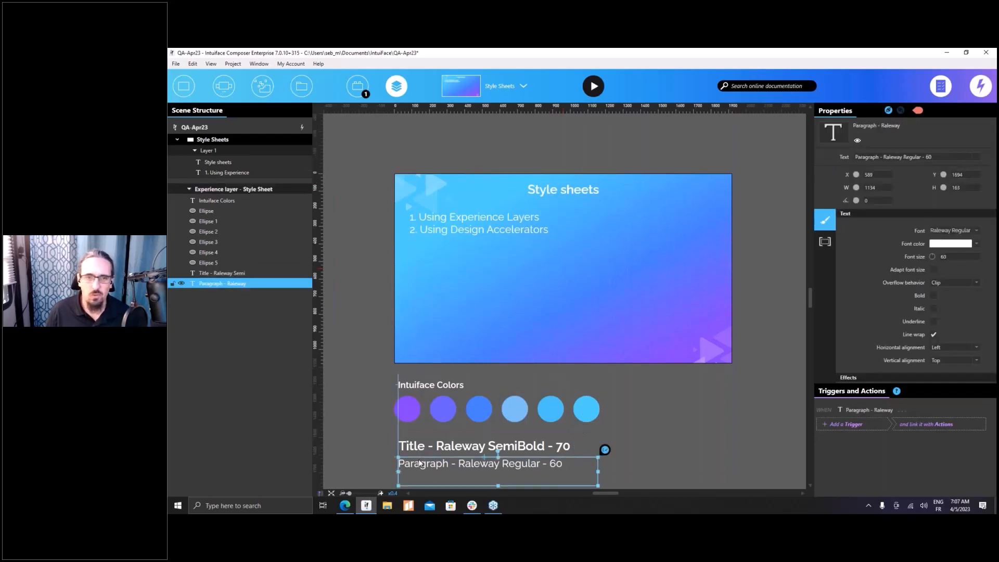
left_click(335, 333)
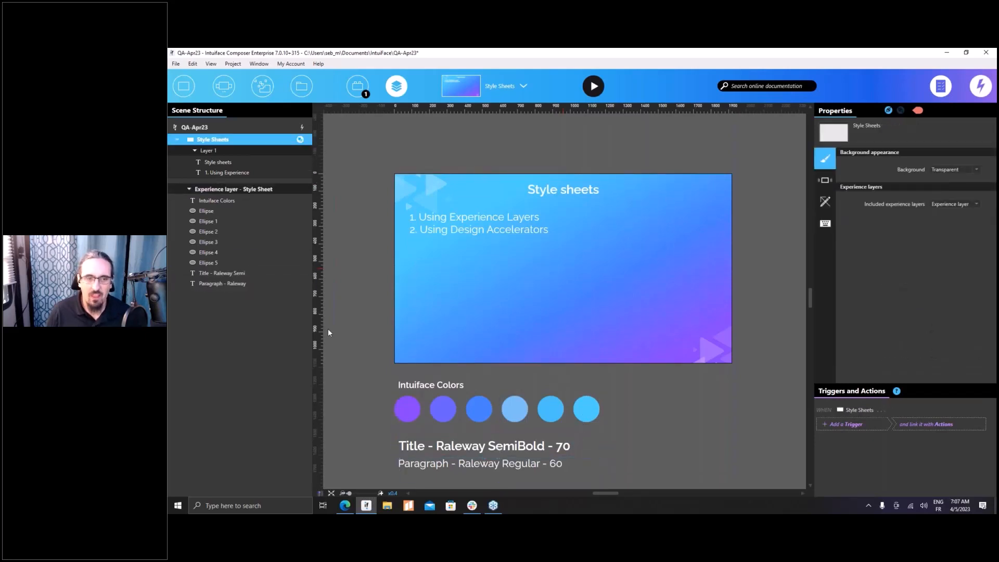
View the shared style sheet in the Item Comparison scene and return to the Style Sheets scene
left_click(463, 87)
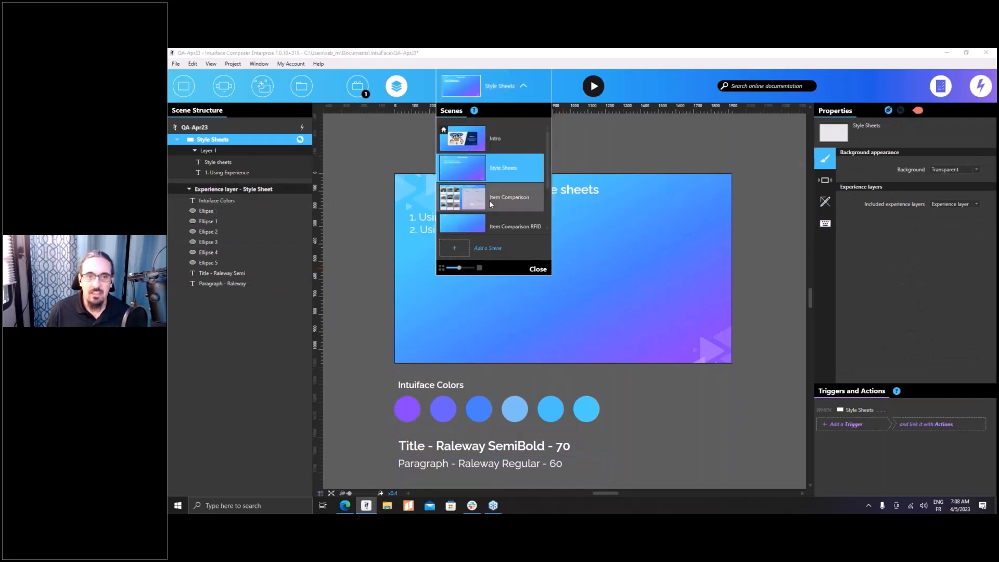
left_click(490, 202)
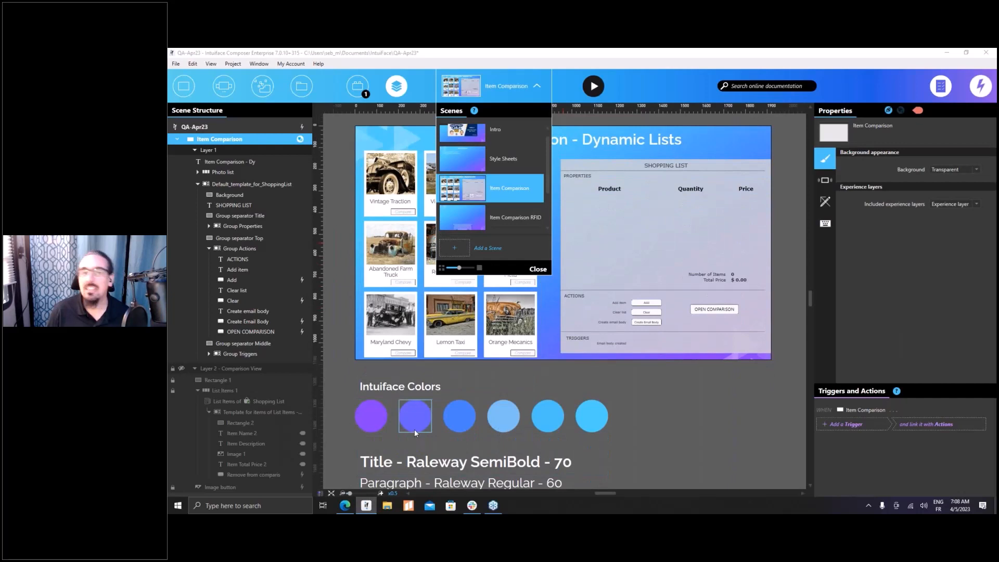
left_click(471, 172)
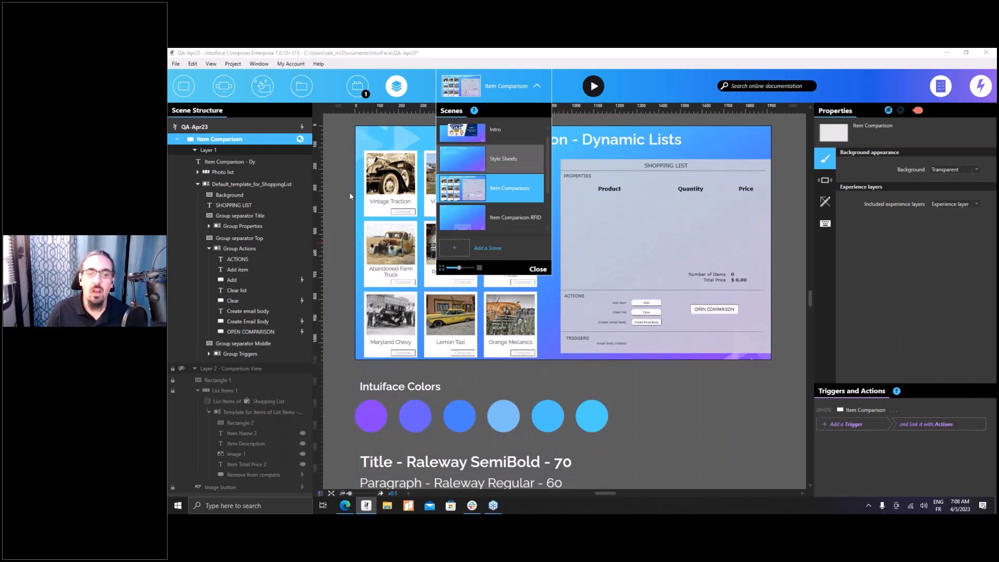
left_click(347, 180)
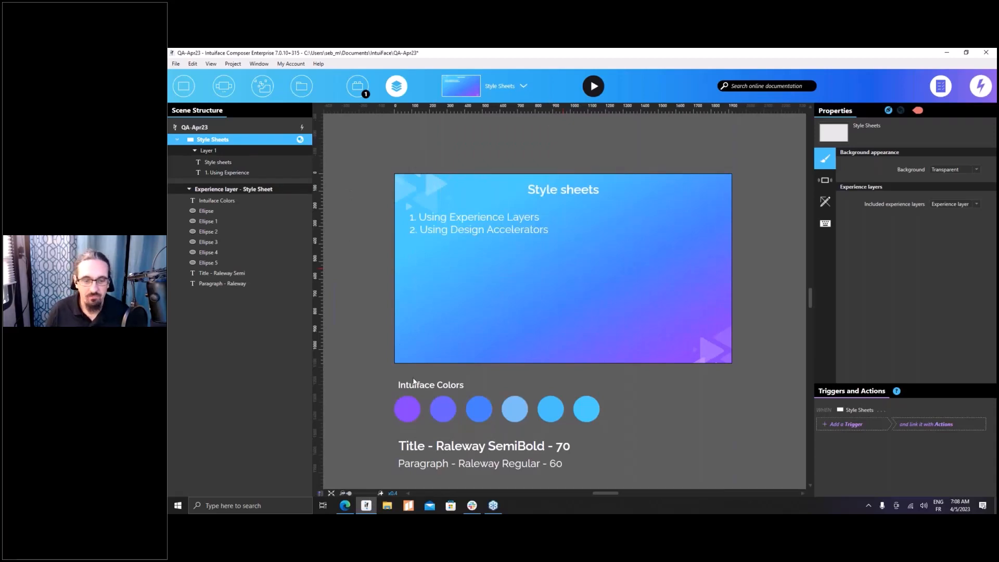
Duplicate the "Title - Raleway SemiBold - 70" text sample and move the copy into Layer 1 of the Style Sheets scene
left_click(423, 447)
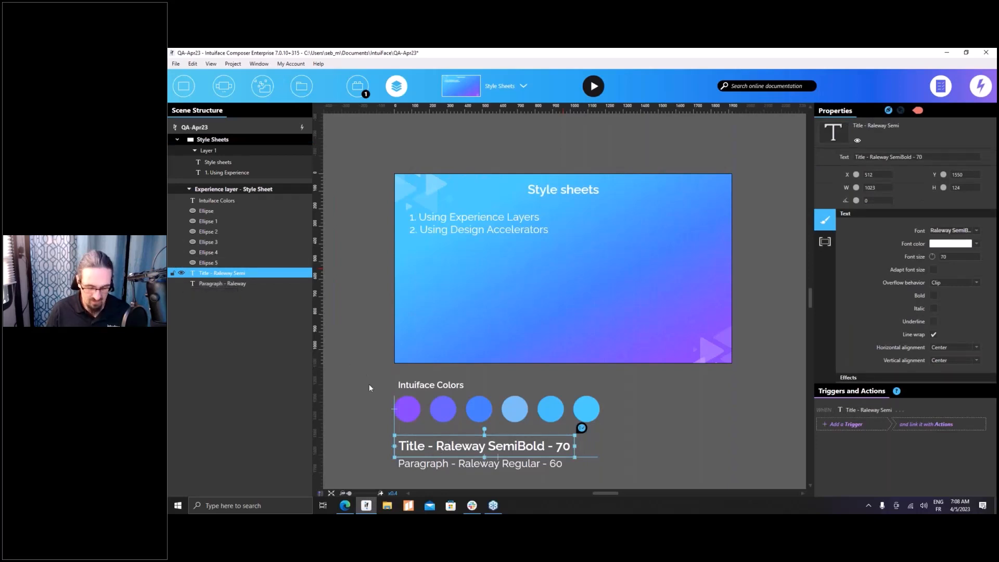
key("ctrl+d")
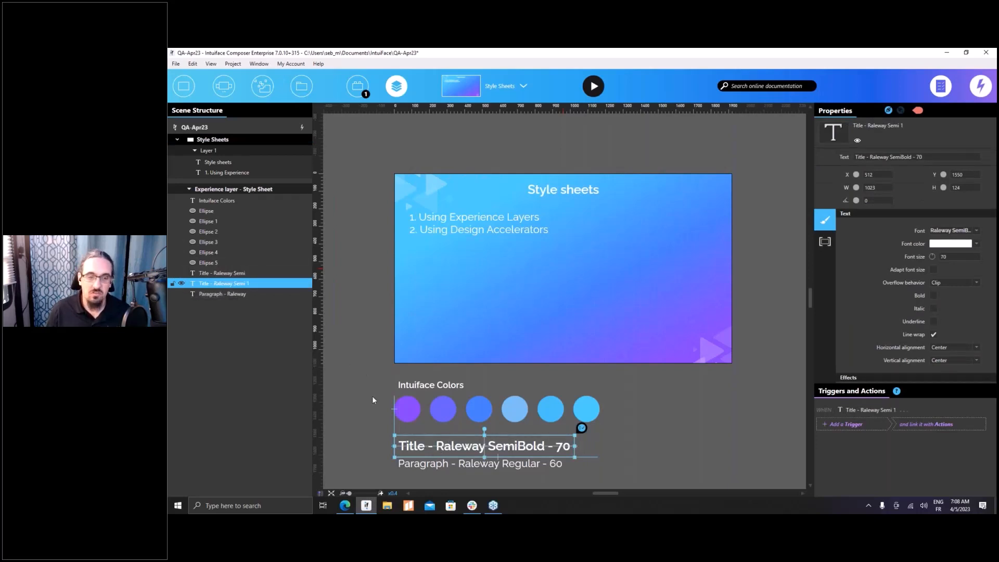
right_click(290, 283)
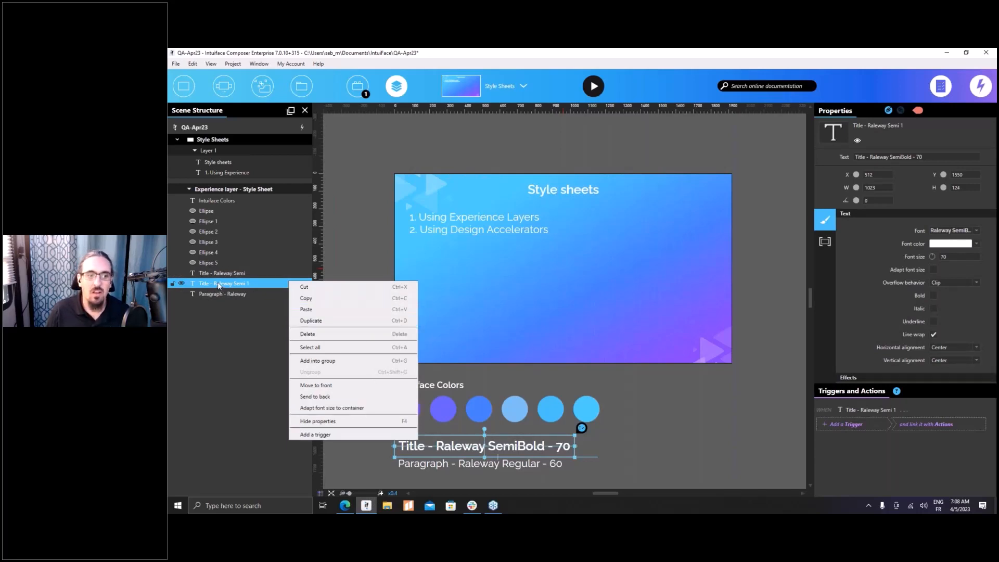
left_click_drag(218, 284, 242, 175)
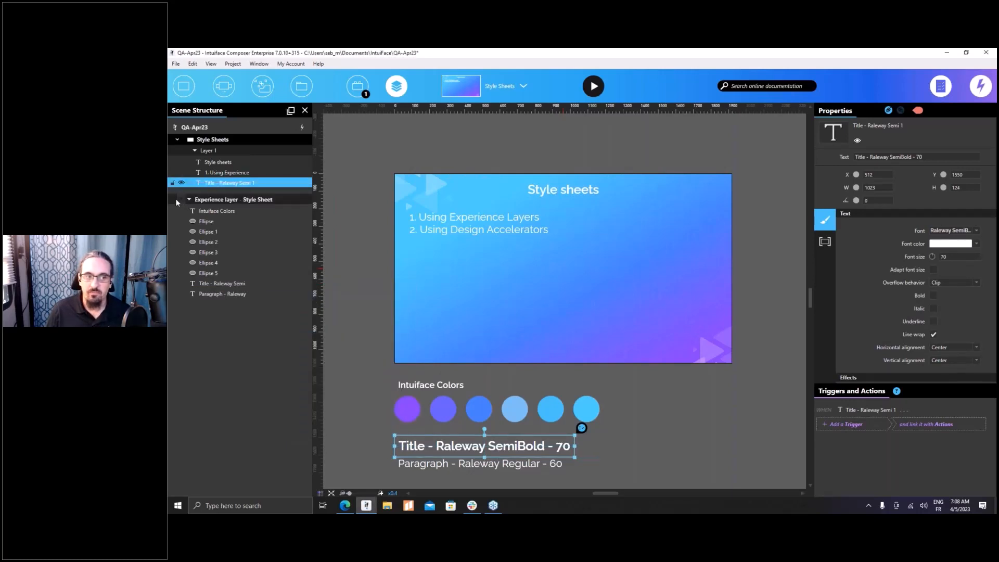
Lock the Style Sheet experience layer and place the copied title inside the scene, right of center below the list
left_click(173, 199)
left_click_drag(426, 451, 551, 292)
Change the copied title's text to "This is my scene title" and move it slightly higher in the scene
double_click(583, 283)
key("ctrl+a")
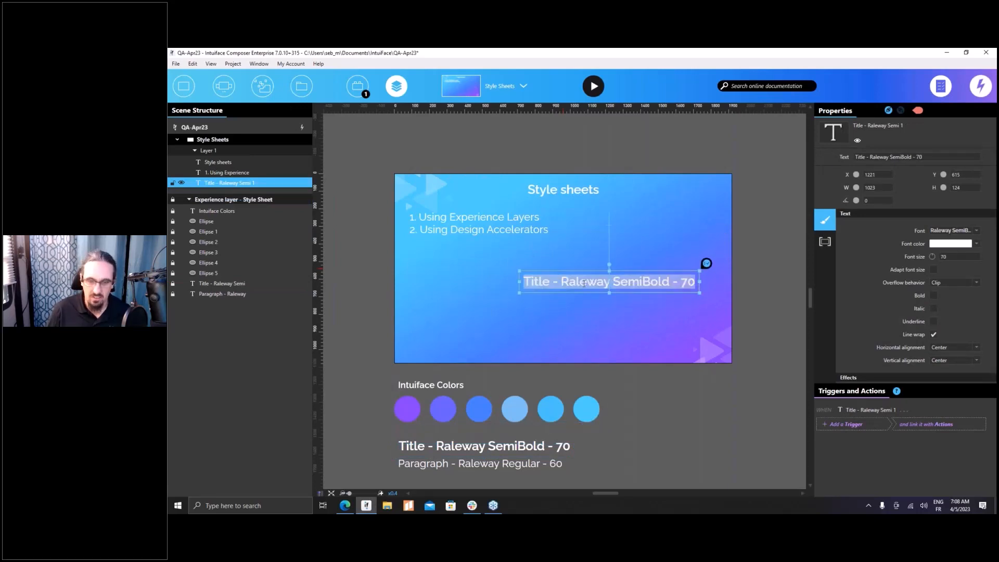
type("This is my scene")
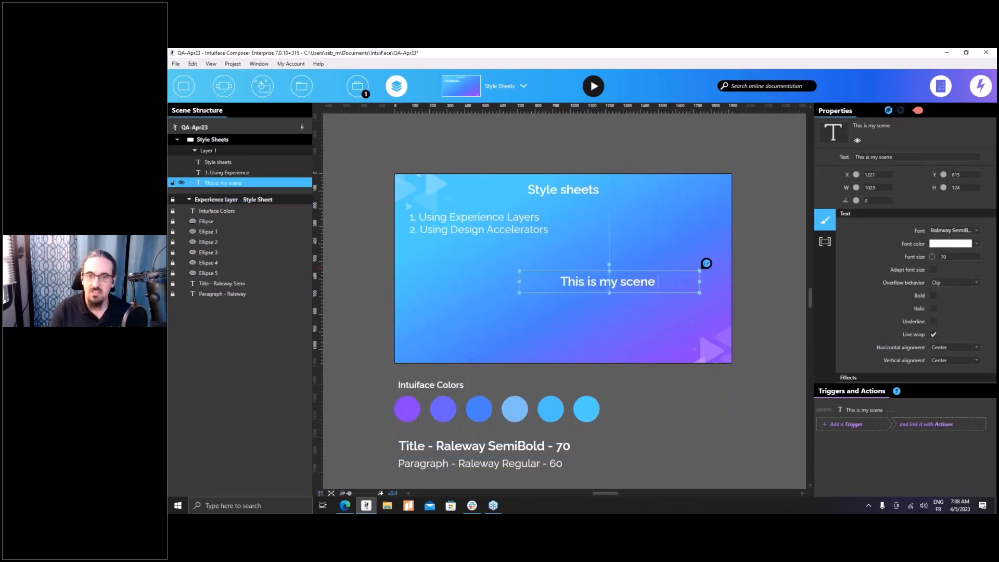
type(" title")
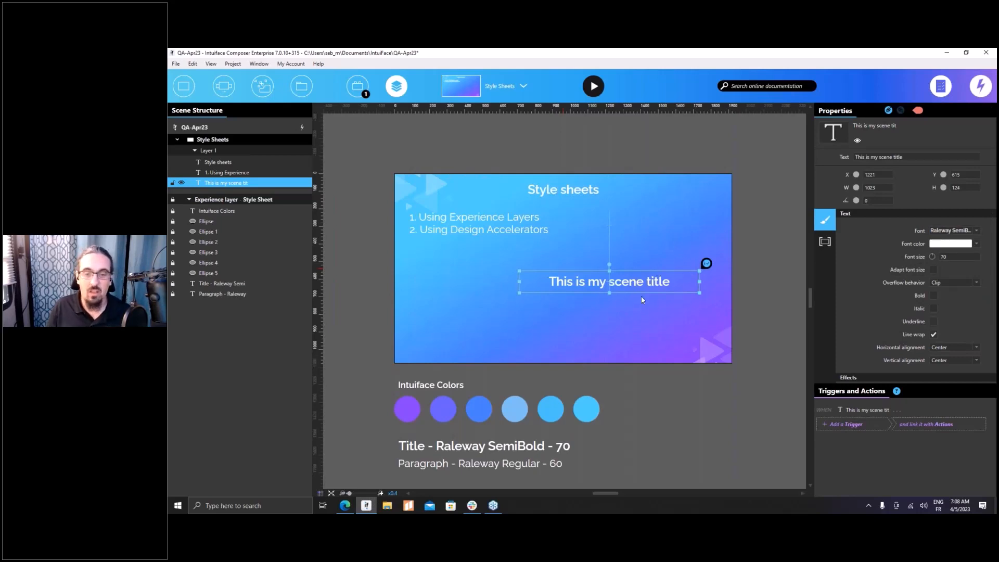
left_click_drag(630, 284, 636, 257)
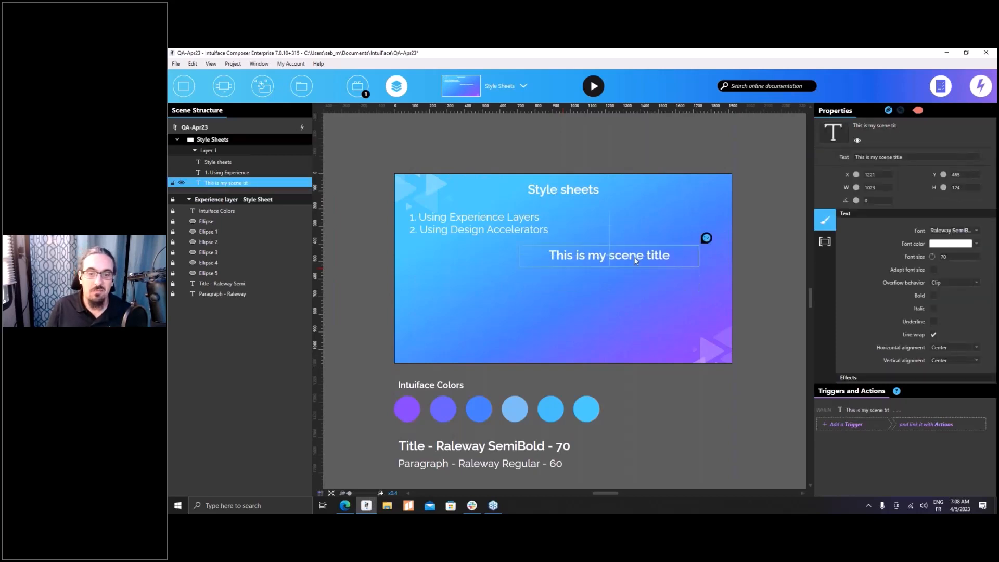
Add a rectangle about 300 by 448 below the scene title and set its corner radius to 15
left_click(184, 85)
left_click_drag(694, 323, 623, 347)
type("15")
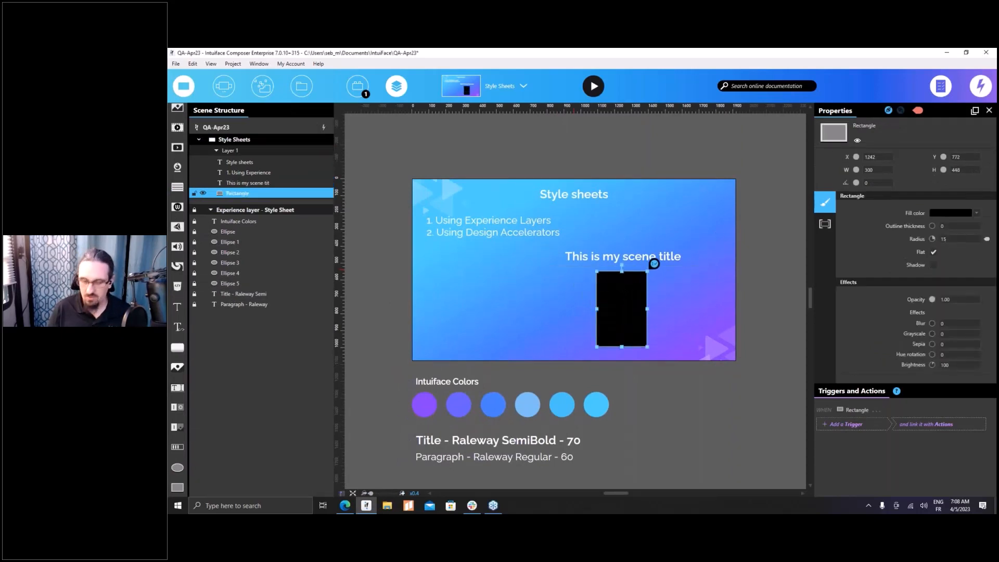
Fill the rectangle with white and set its outline thickness to 5
left_click(976, 212)
left_click(888, 226)
left_click(956, 229)
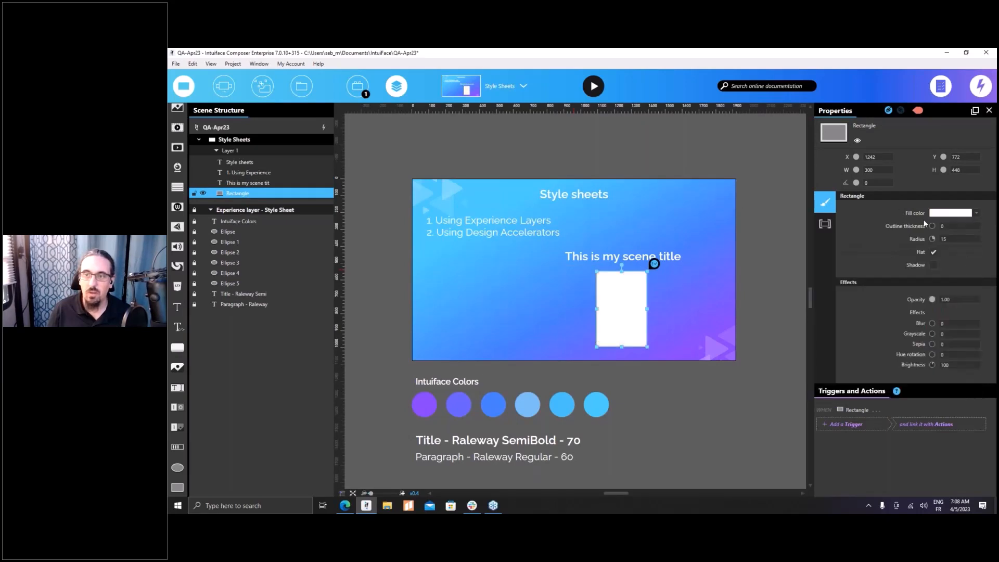
left_click(956, 229)
type("5")
key("Return")
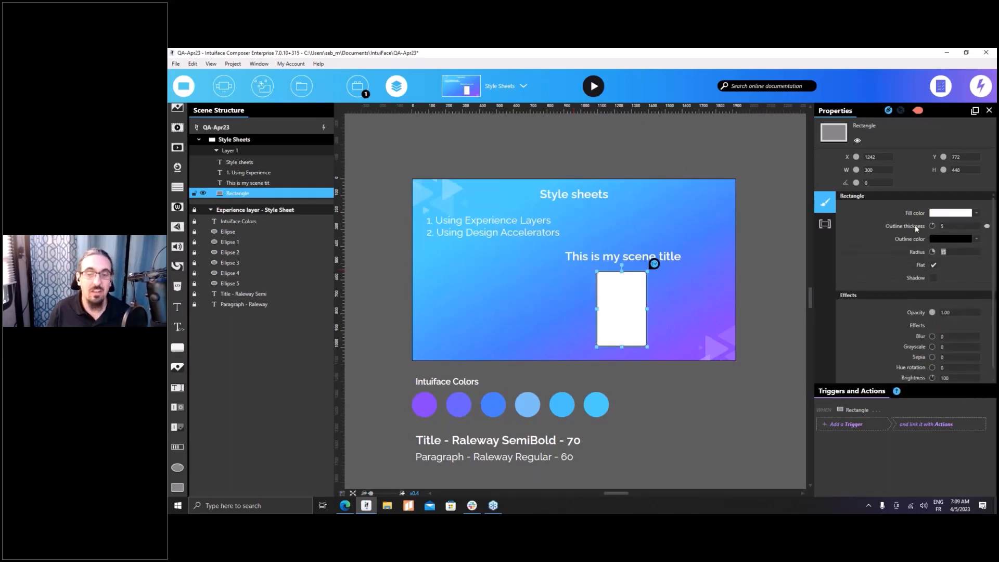
Set the rectangle's outline color by sampling the fifth Intuiface color circle with the eyedropper
left_click(975, 239)
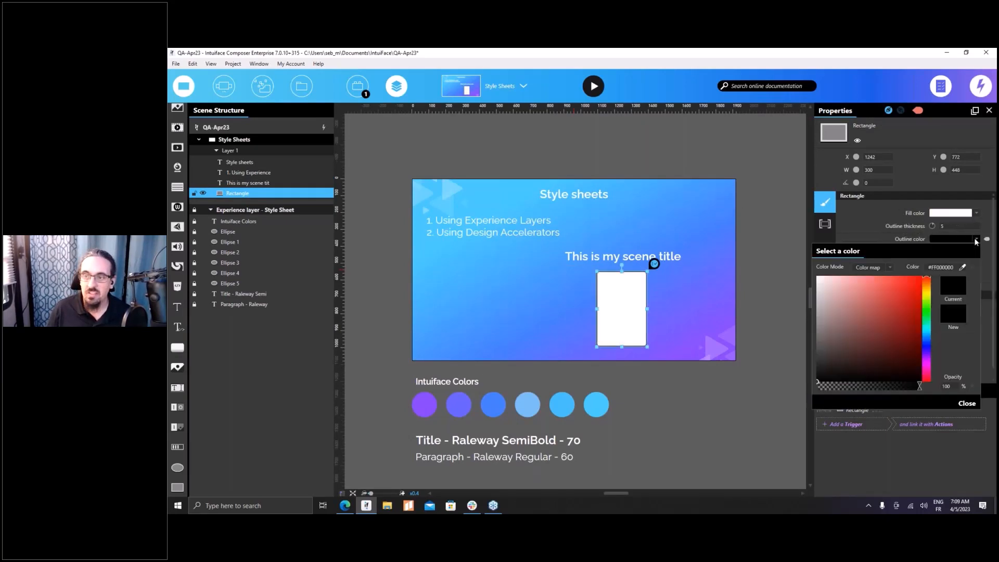
left_click(962, 267)
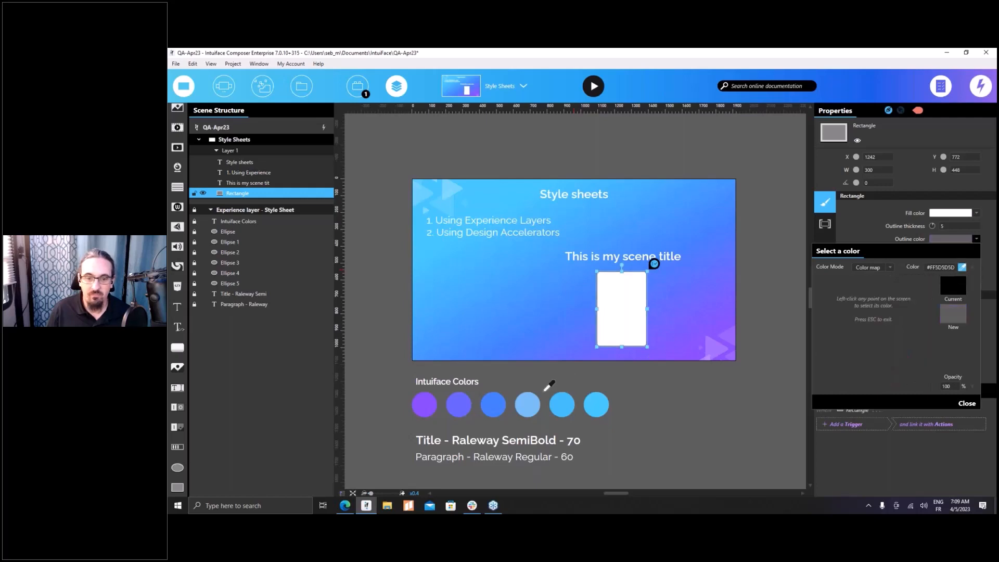
left_click(561, 407)
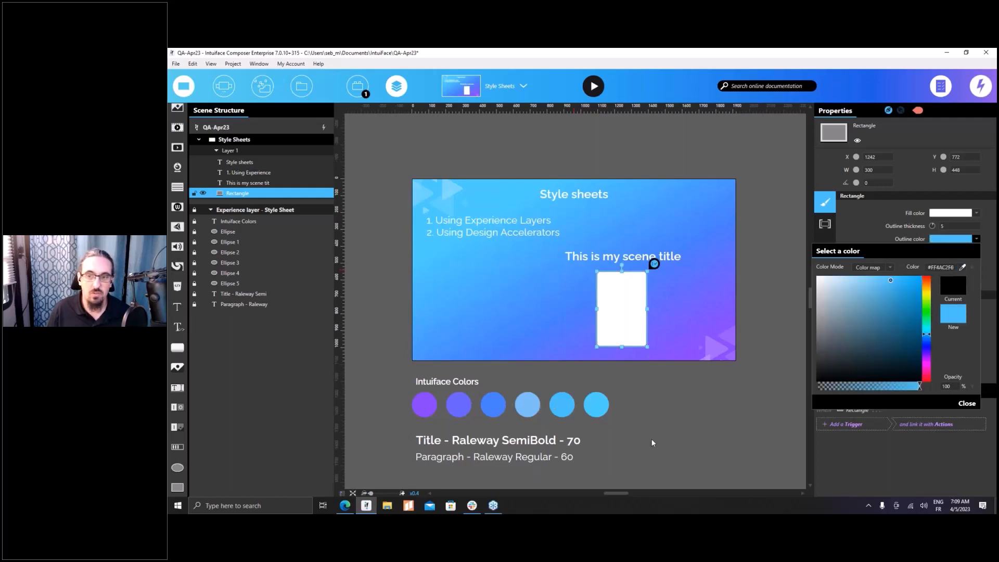
left_click(966, 403)
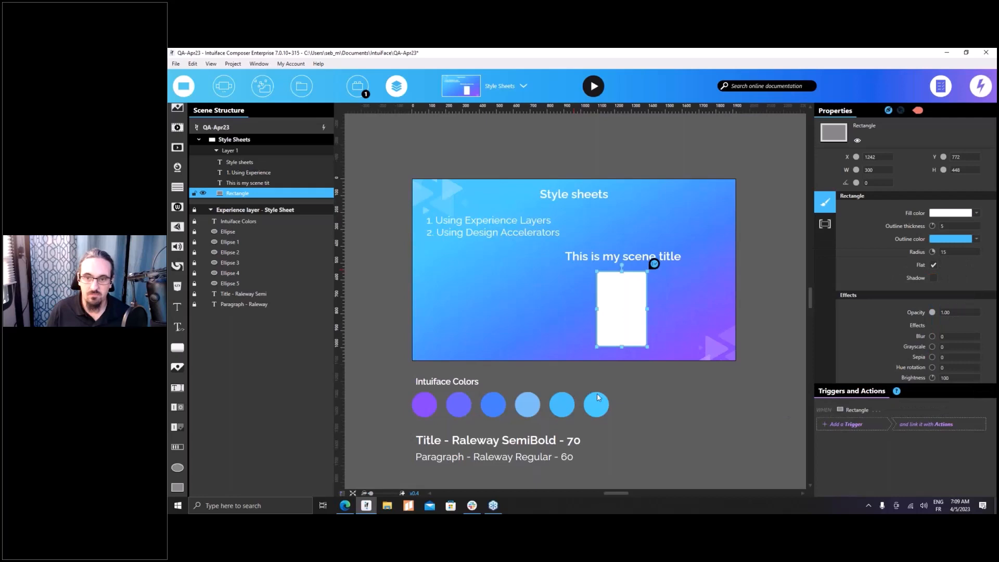
left_click(625, 370)
scroll(633, 301, "up", 5)
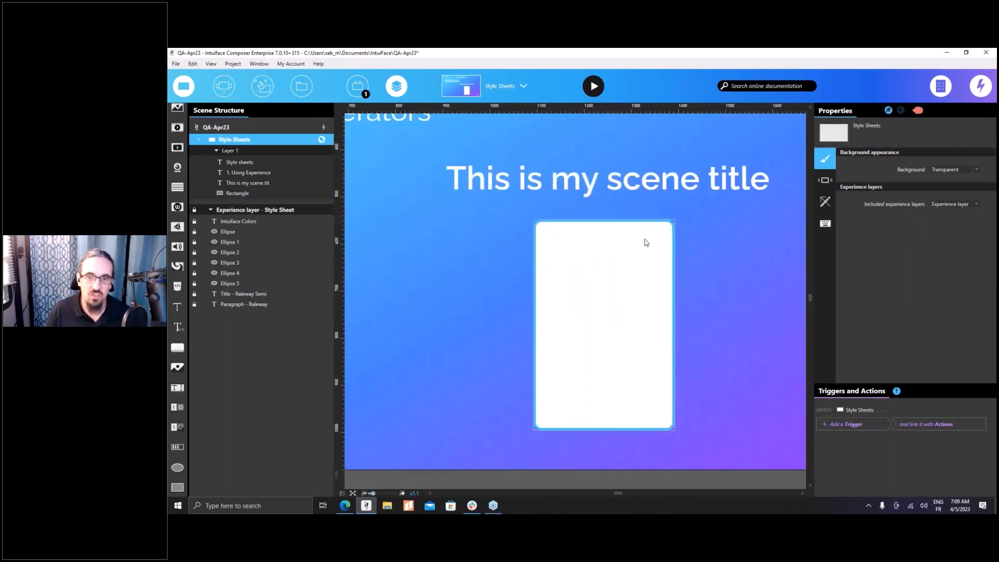
scroll(646, 242, "down", 3)
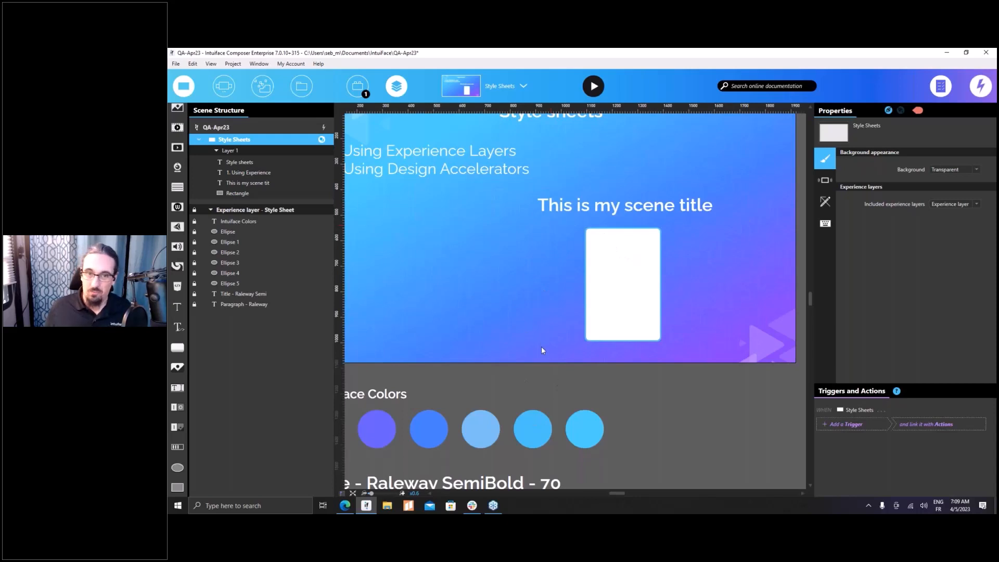
scroll(541, 345, "down", 3)
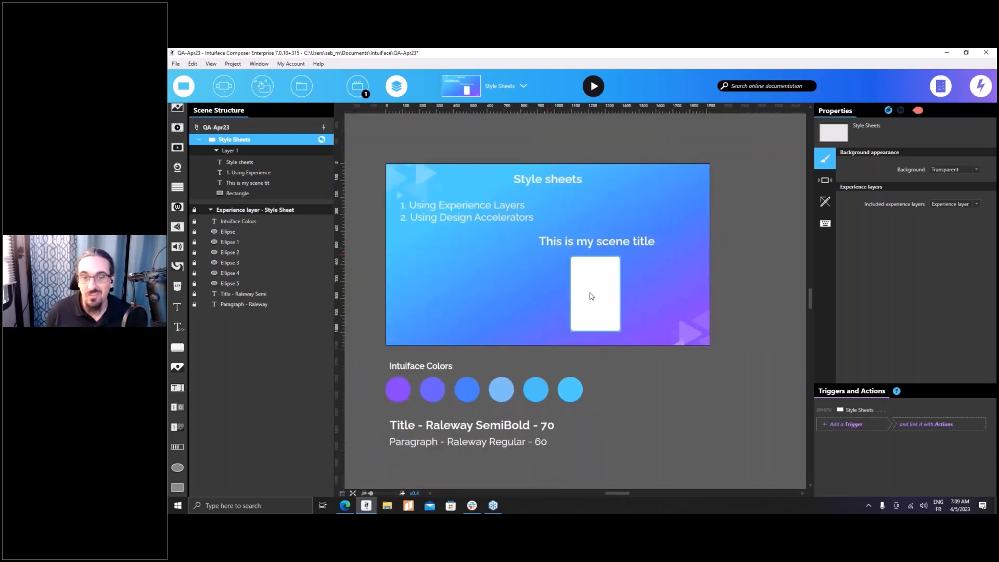
Change the rectangle's outline color to a saturated green
left_click(591, 296)
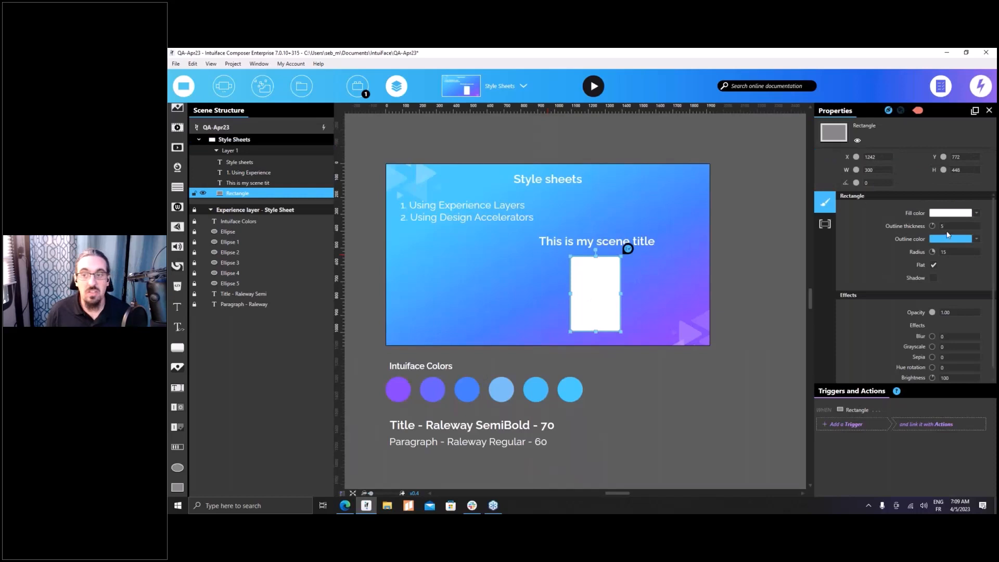
left_click(965, 241)
left_click(926, 316)
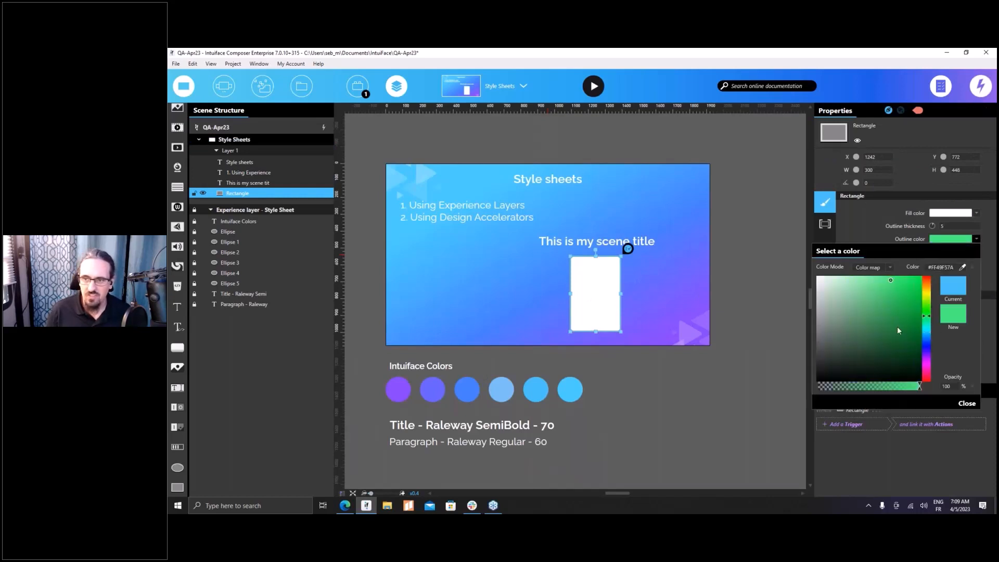
left_click(912, 293)
left_click(873, 227)
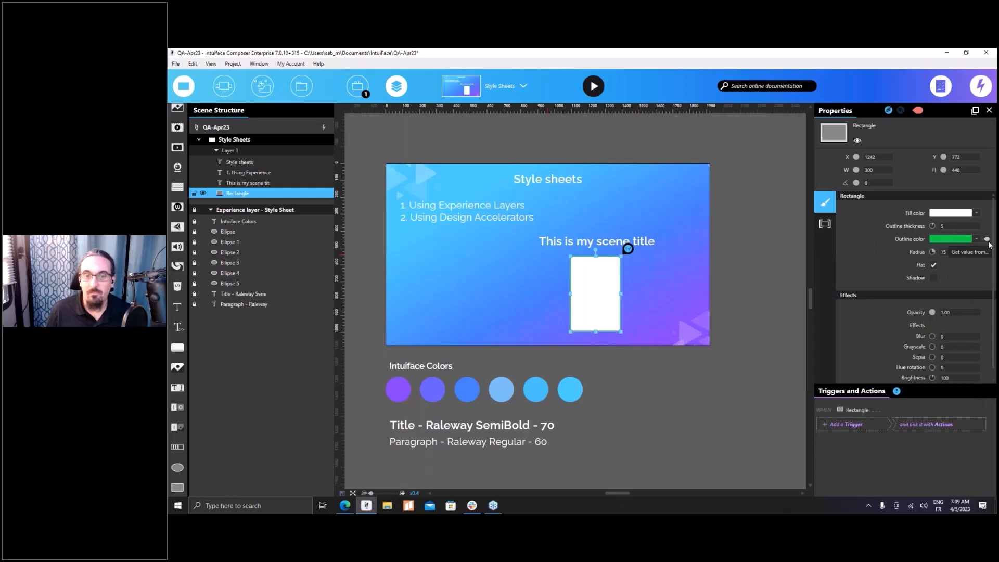
Bind the rectangle's outline color to the fill color of Ellipse 4 in the Style Sheet experience layer
left_click(986, 240)
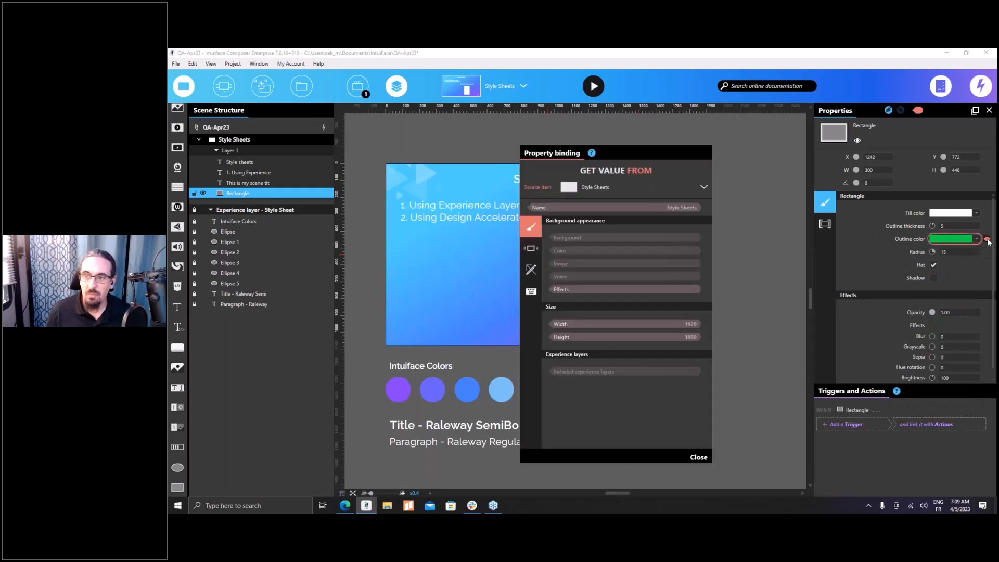
left_click(641, 185)
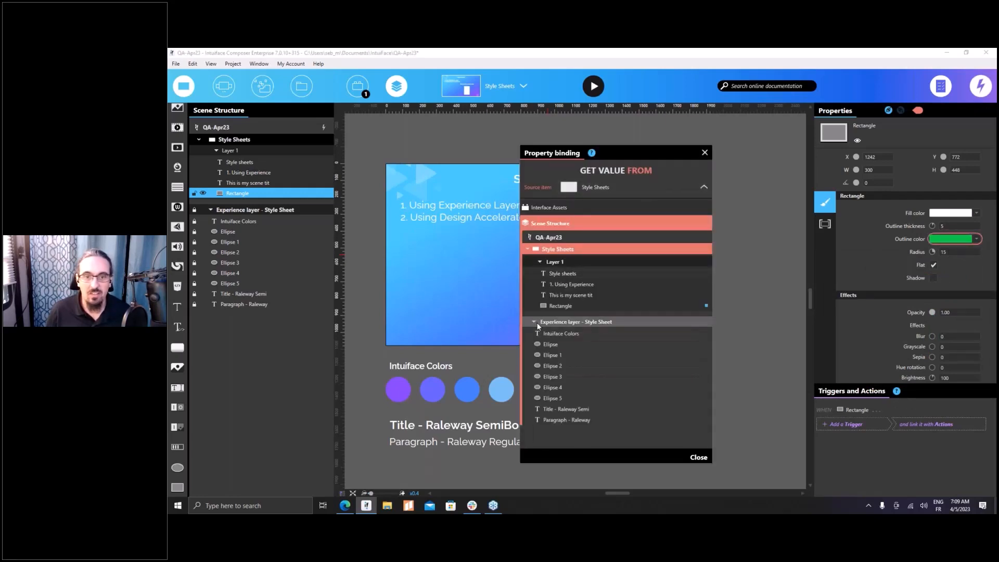
left_click(551, 388)
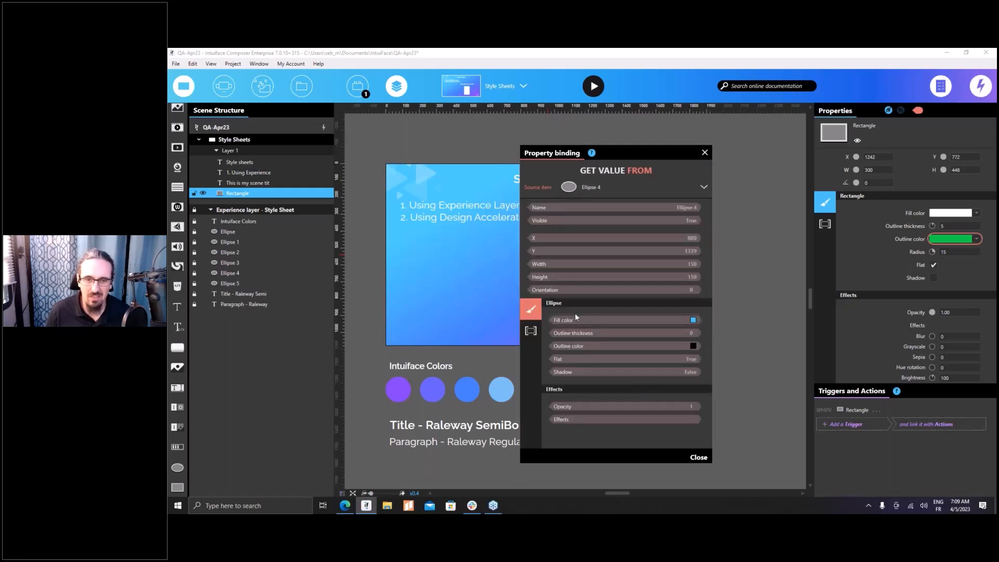
left_click(581, 320)
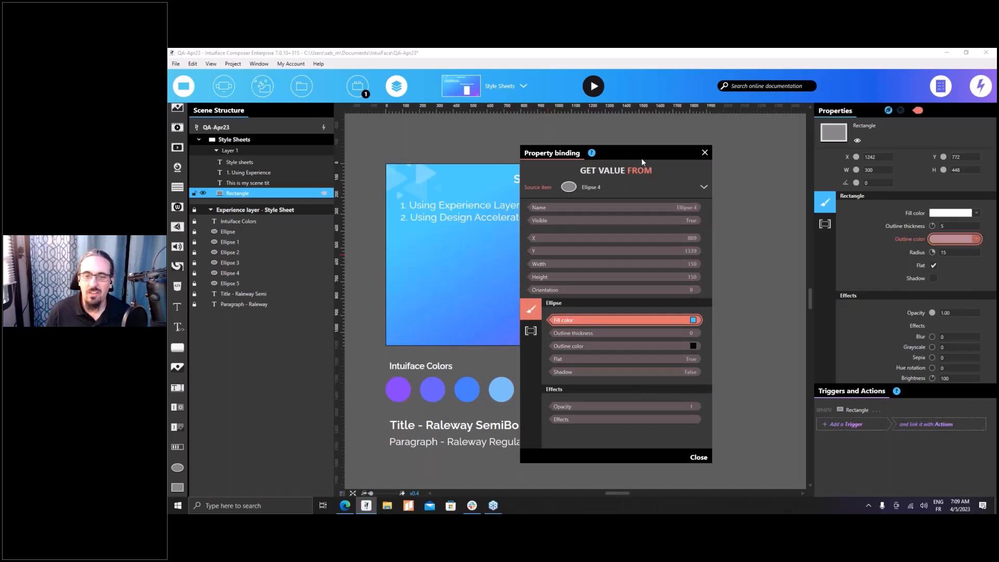
left_click(704, 153)
left_click(616, 392)
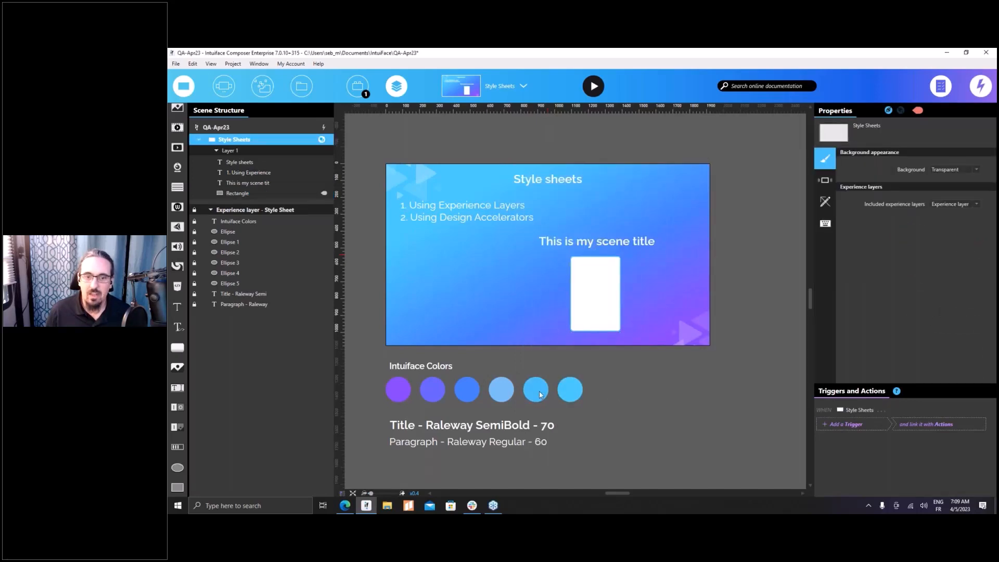
Change Ellipse 4's fill color to orange-red to test the rectangle's bound outline, and undo the color change
left_click(239, 273)
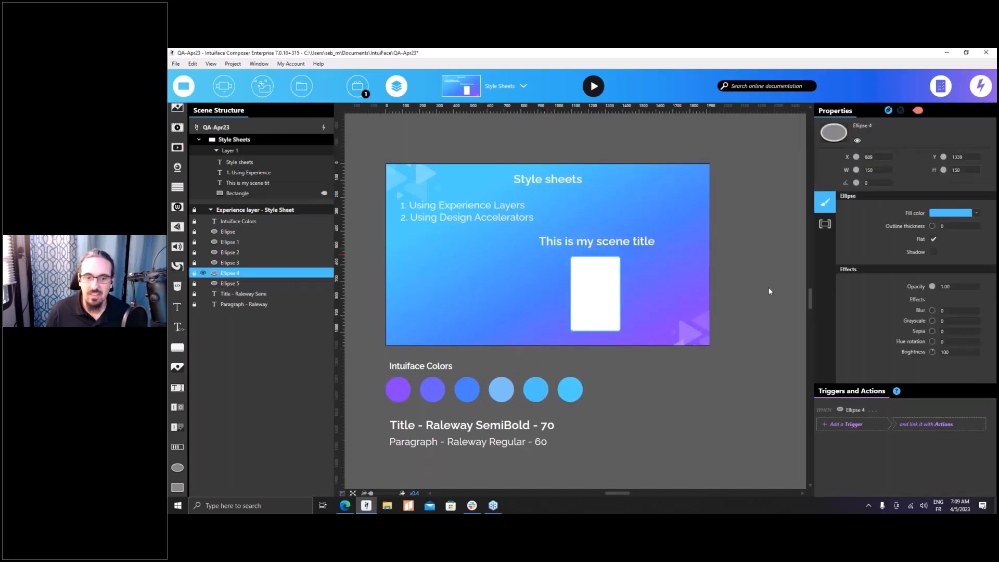
left_click(949, 214)
left_click_drag(926, 301, 929, 273)
scroll(639, 286, "up", 6)
left_click_drag(664, 318, 732, 182)
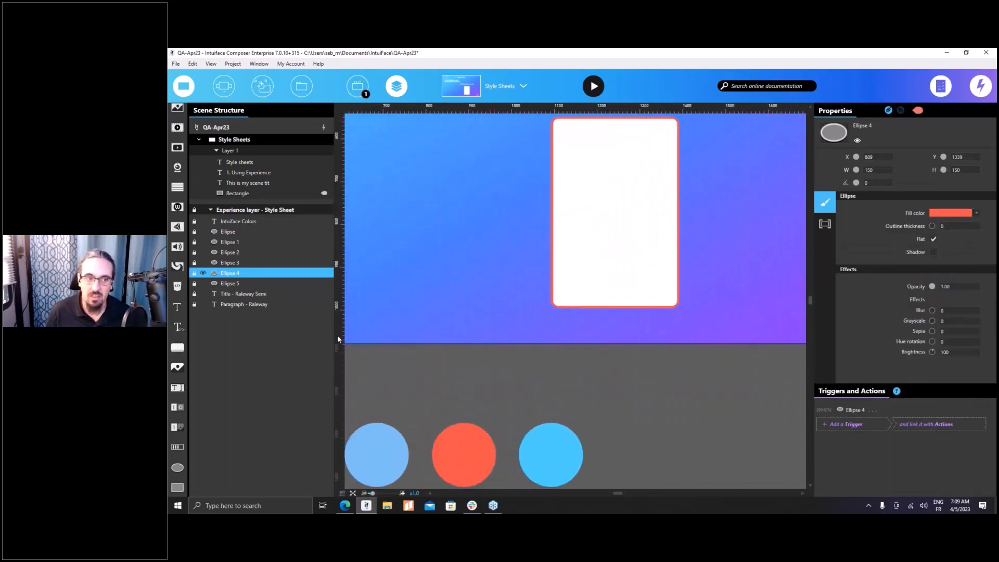
scroll(487, 351, "down", 1)
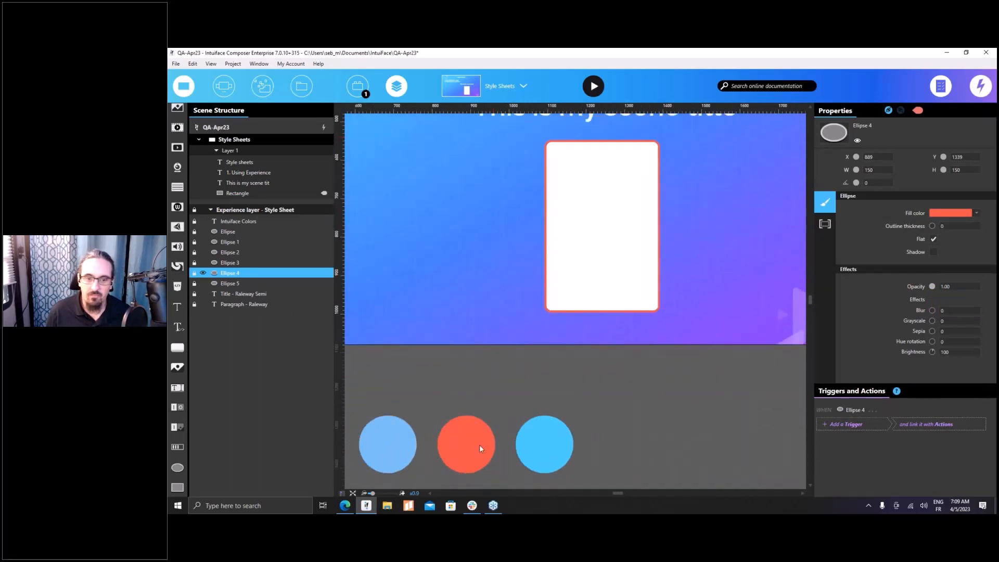
key("ctrl+z")
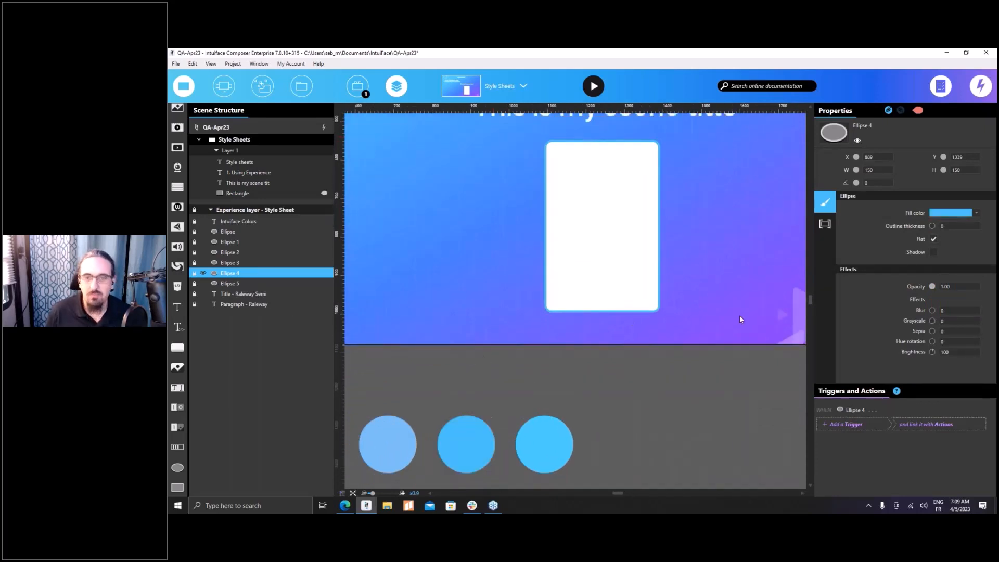
scroll(741, 312, "down", 4)
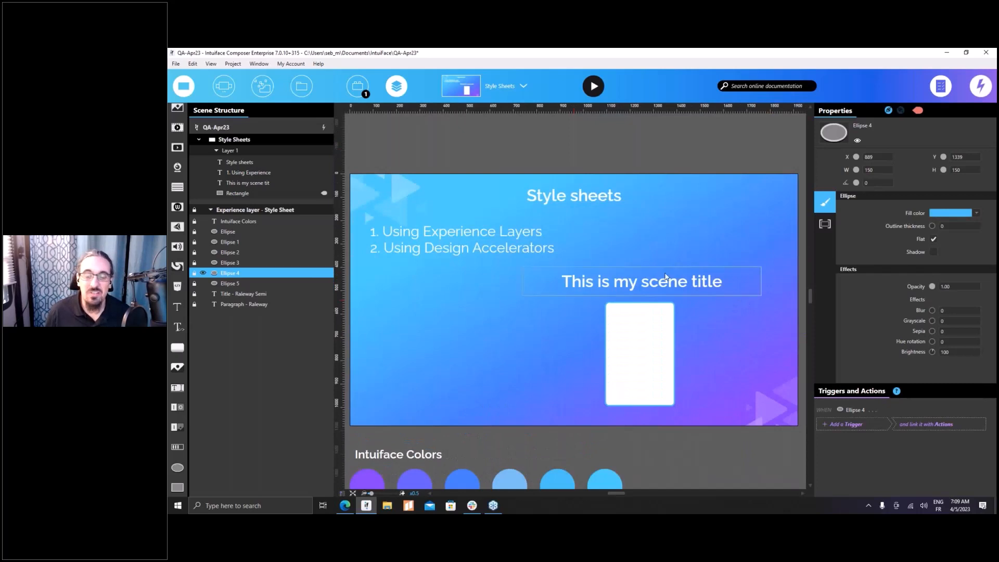
Open the font binding of the "This is my scene title" text and examine the properties offered by the Title - Raleway Semi text
left_click(737, 290)
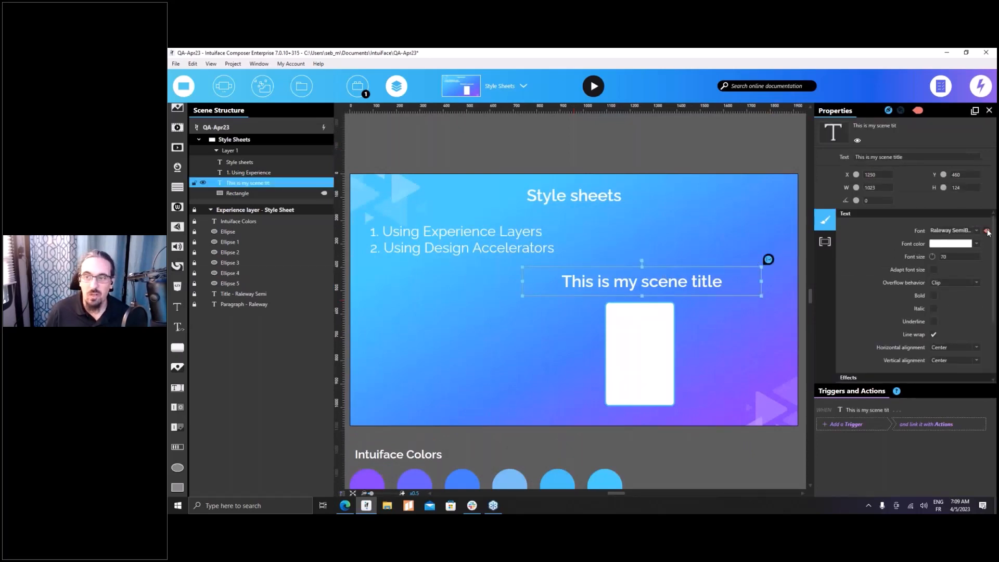
left_click(977, 230)
left_click(635, 187)
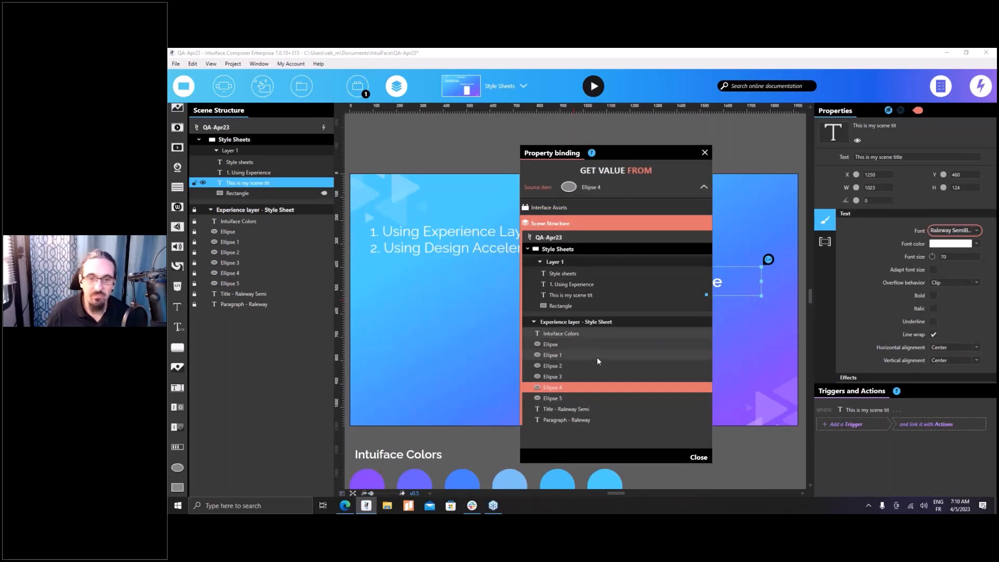
left_click(561, 410)
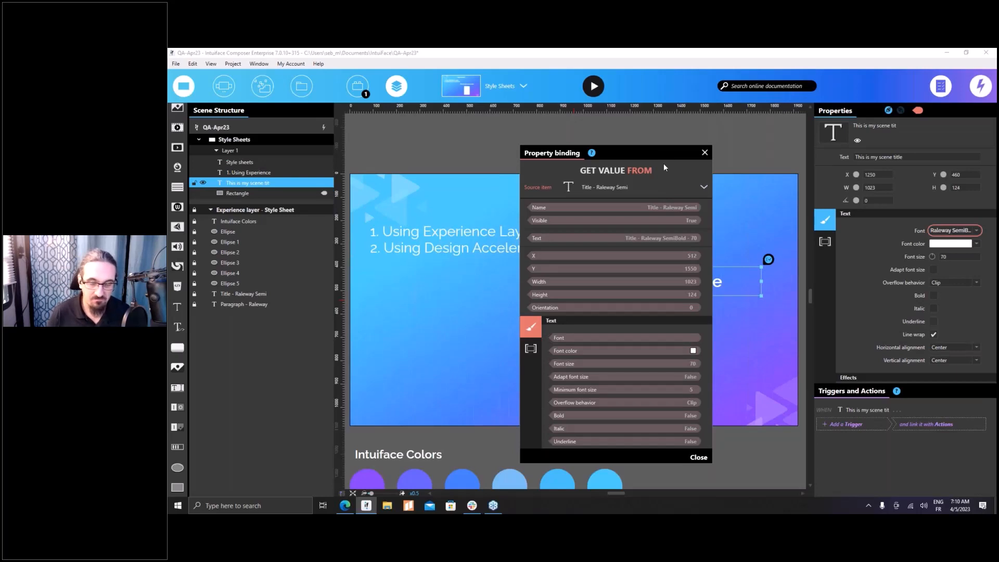
left_click(705, 152)
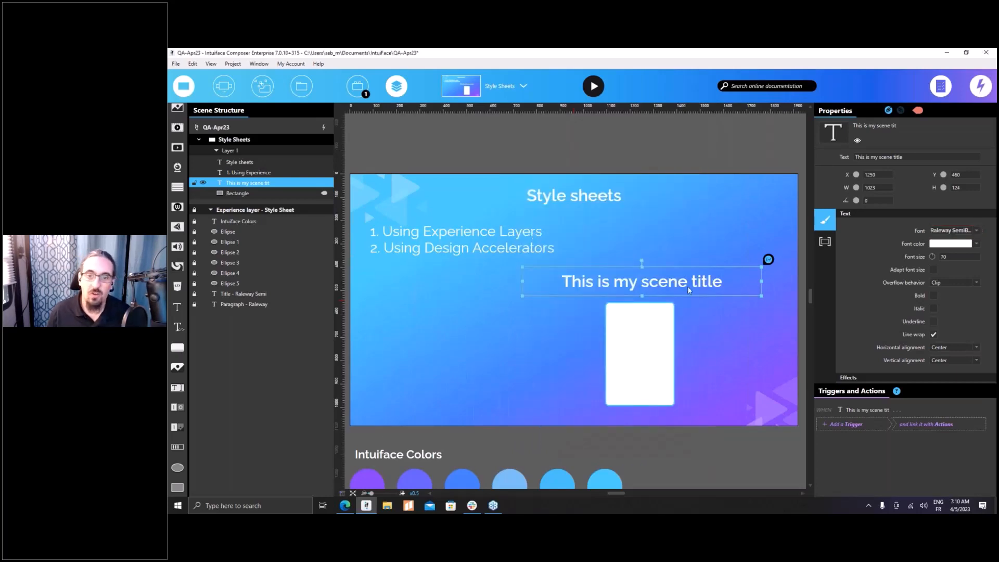
Narrow the "This is my scene title" text box to a width of about 739
left_click(936, 245)
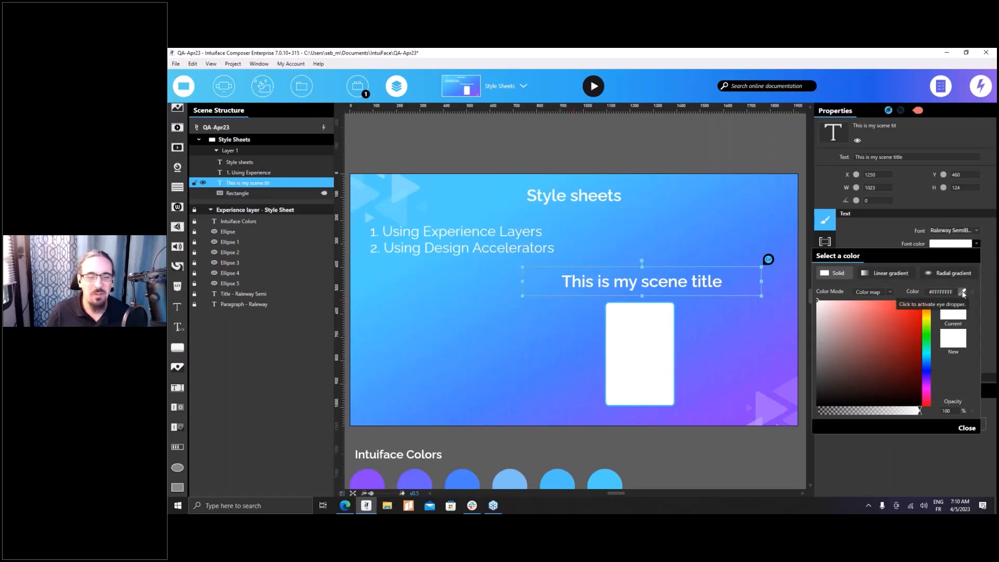
scroll(709, 208, "down", 2)
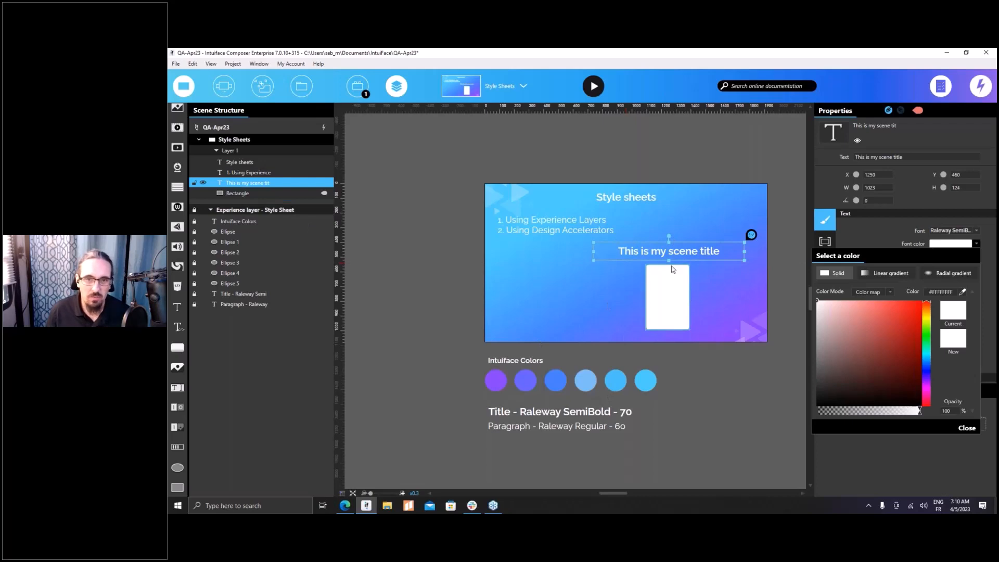
left_click_drag(593, 250, 610, 250)
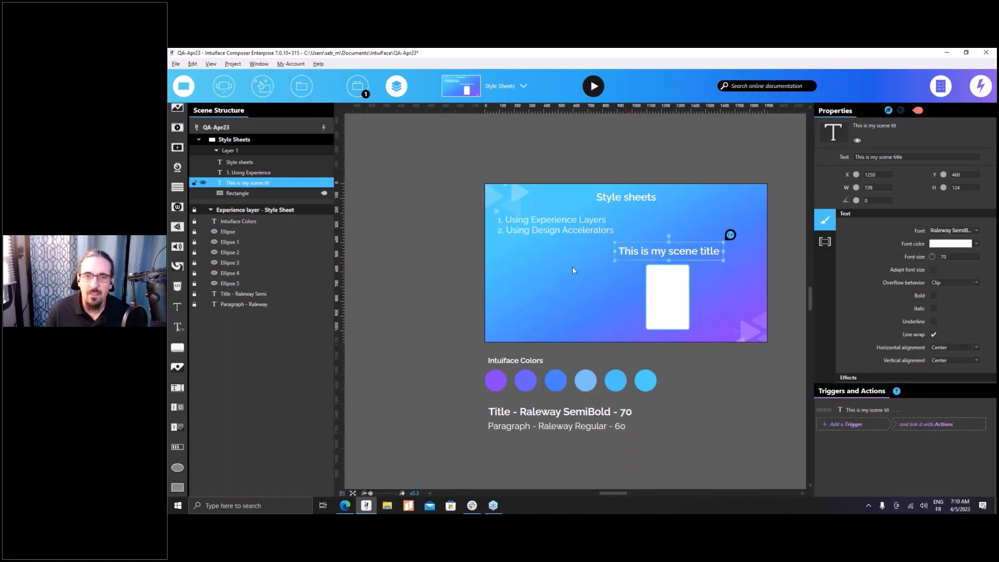
left_click(572, 266)
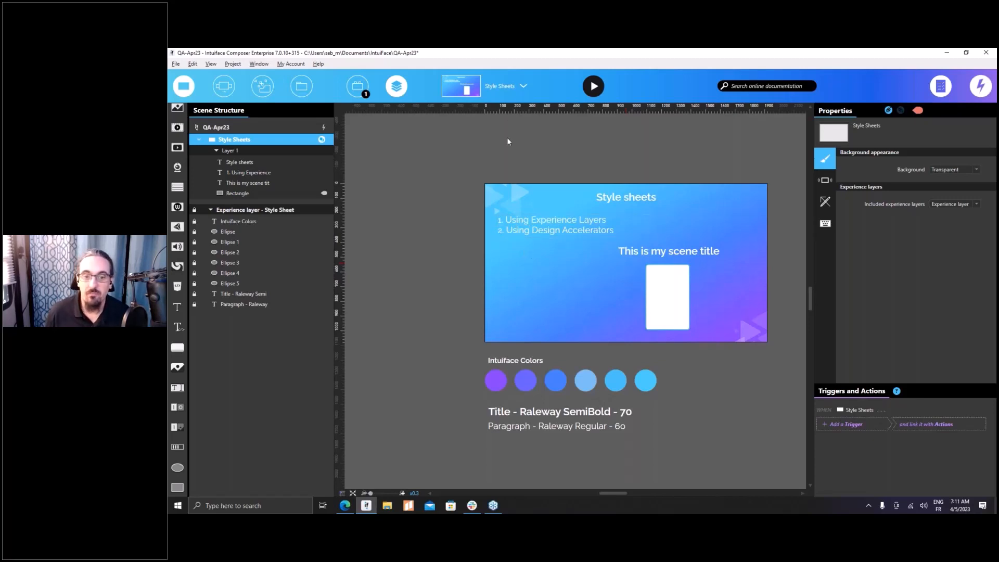
left_click(484, 86)
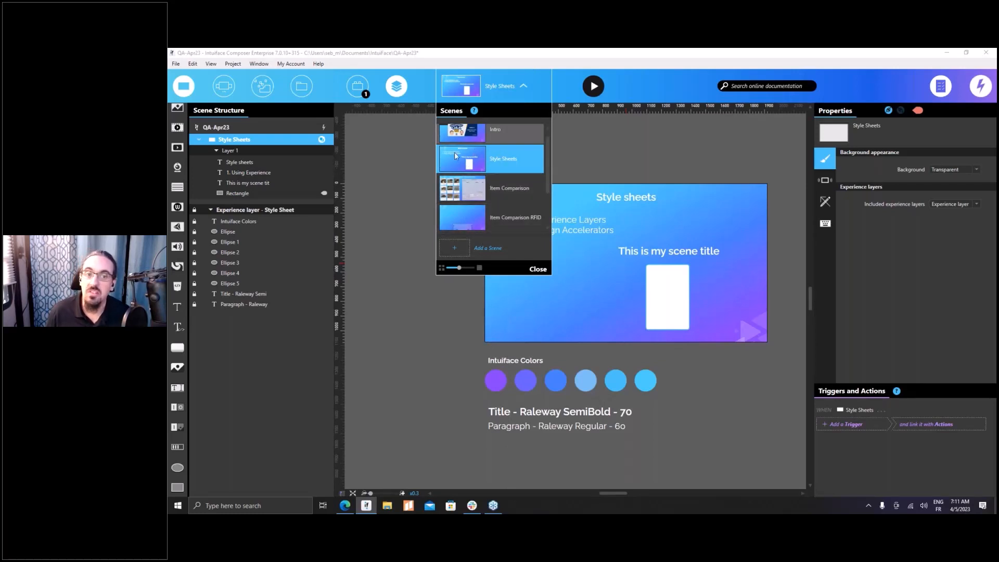
left_click(473, 384)
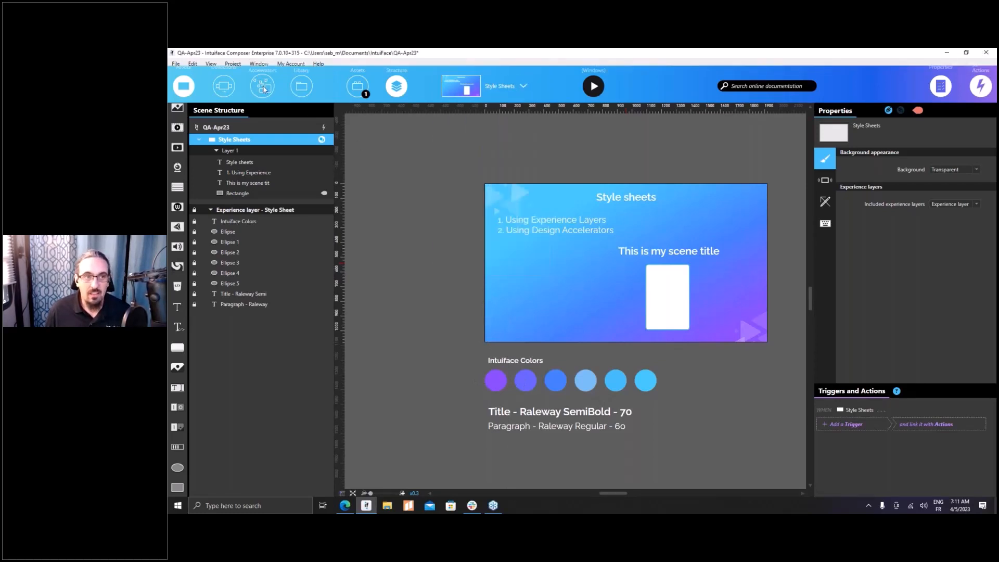
Show the design accelerators, collapse the Weather Templates bundle and expand the Intuiface Samples bundle
left_click(265, 87)
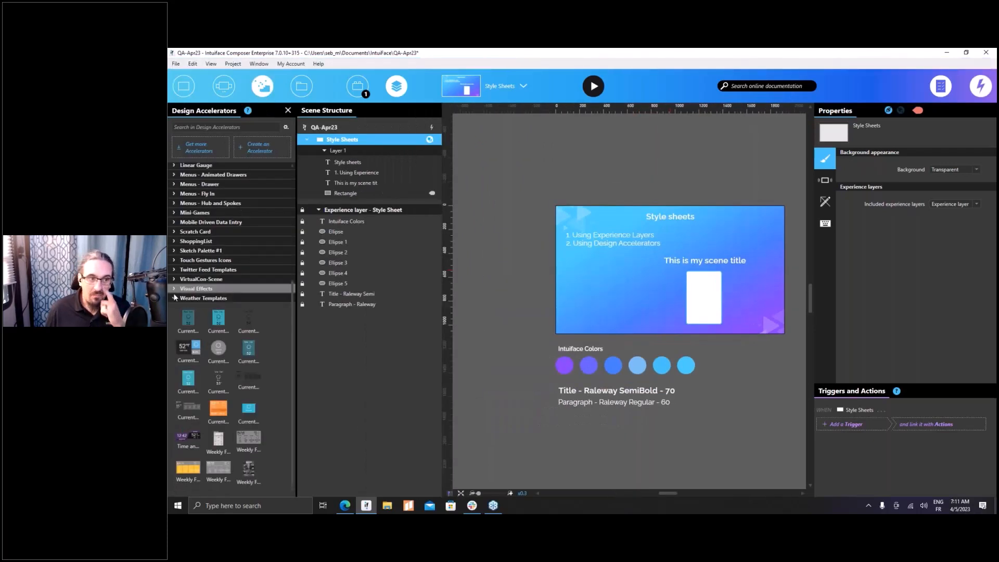
left_click(175, 298)
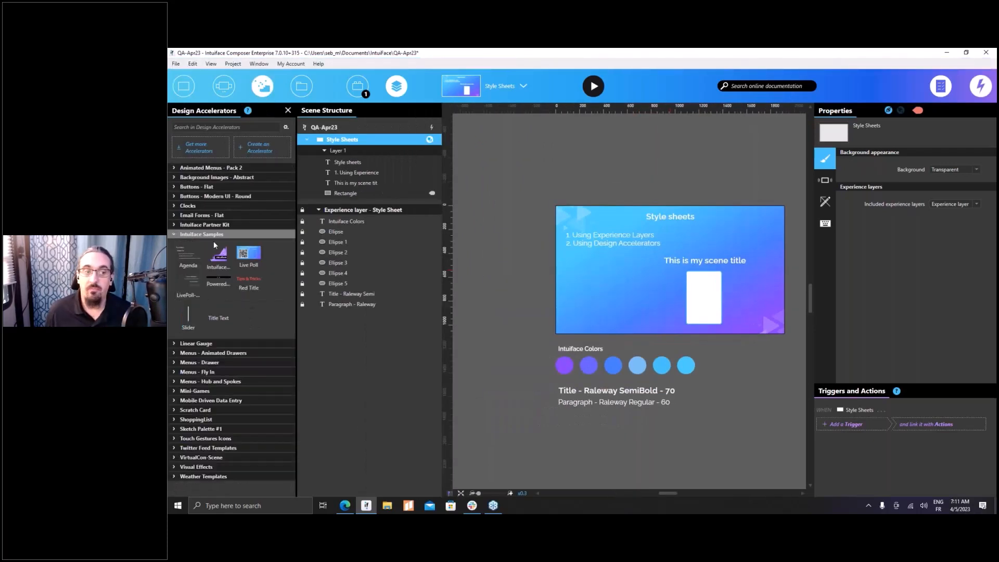
left_click(174, 234)
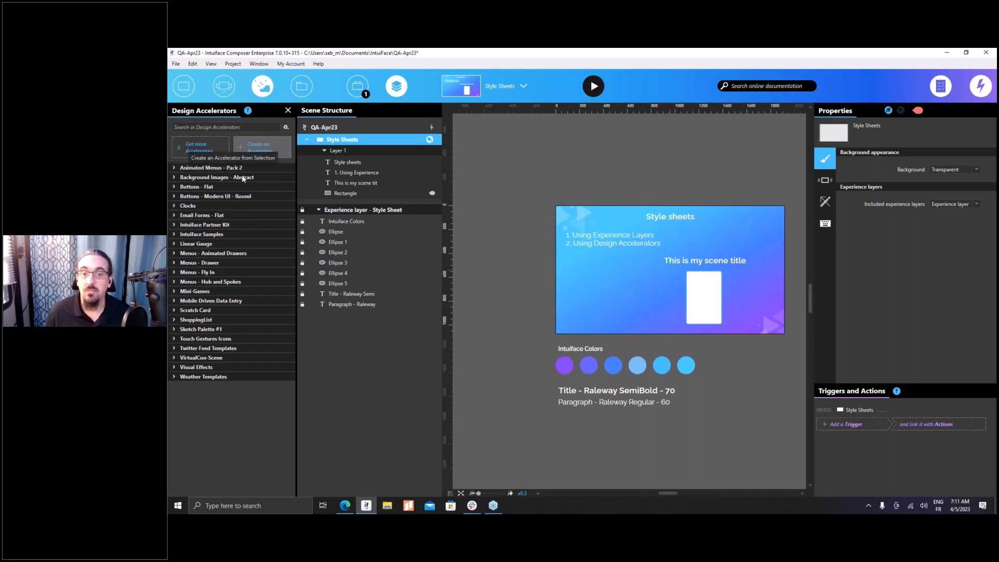
left_click(174, 235)
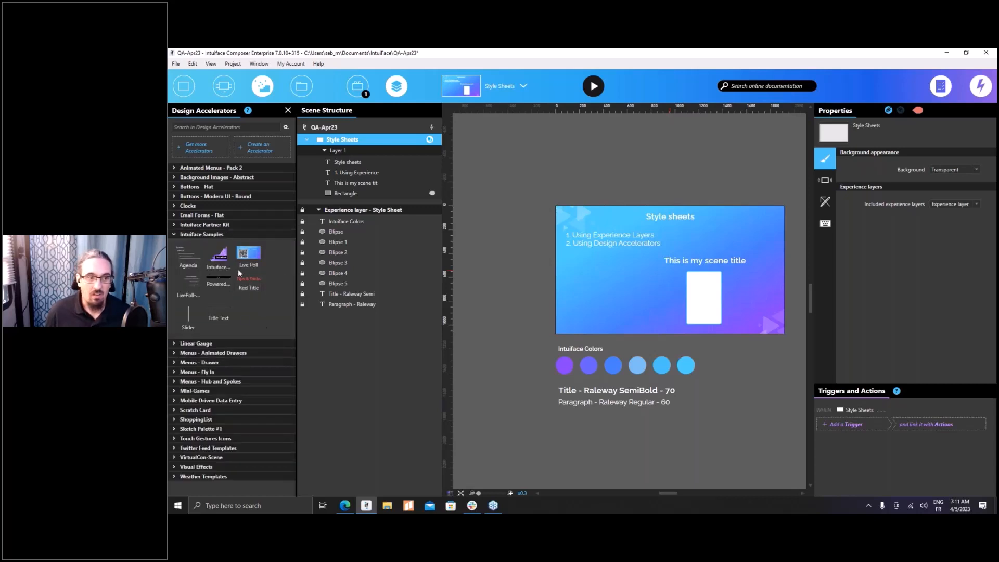
Add the Red Title accelerator to the scene above the "This is my scene title" text, at about X 1436, Y 274
mouse_move(243, 281)
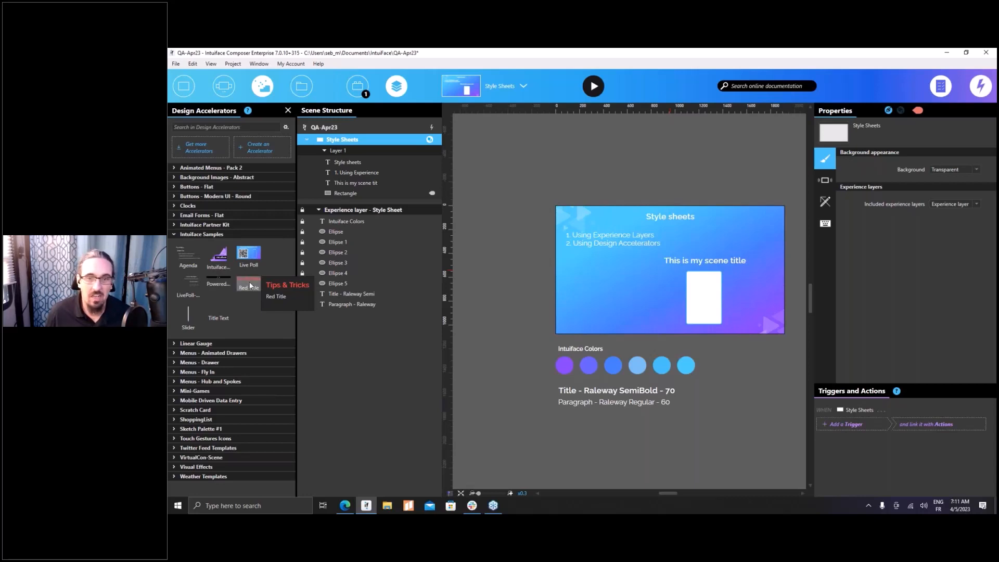
left_click_drag(243, 279, 713, 236)
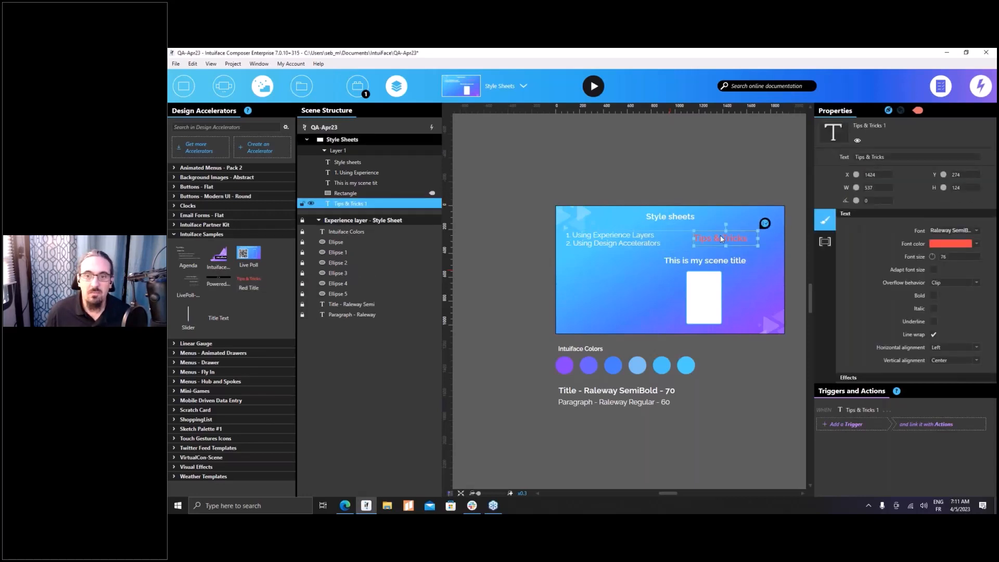
scroll(724, 235, "up", 3)
scroll(731, 238, "down", 2)
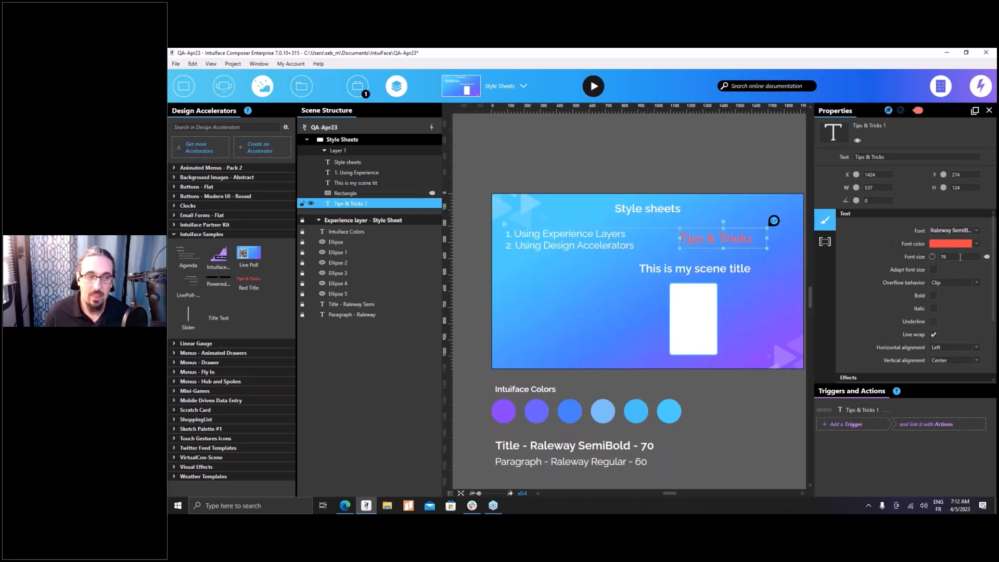
left_click_drag(728, 238, 731, 239)
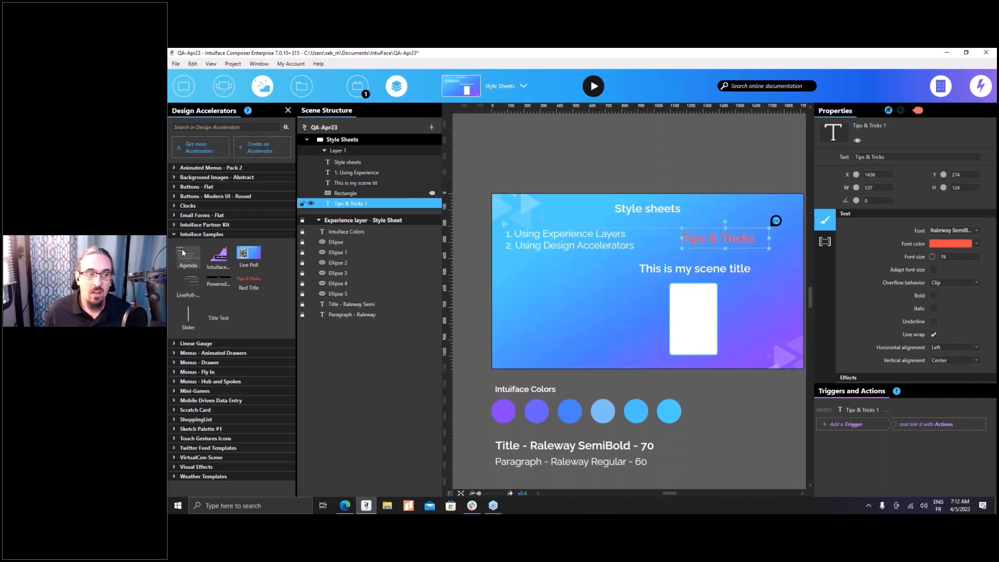
Add the Agenda accelerator as a new scene and check the text properties of its Tips & Tricks title
mouse_move(183, 253)
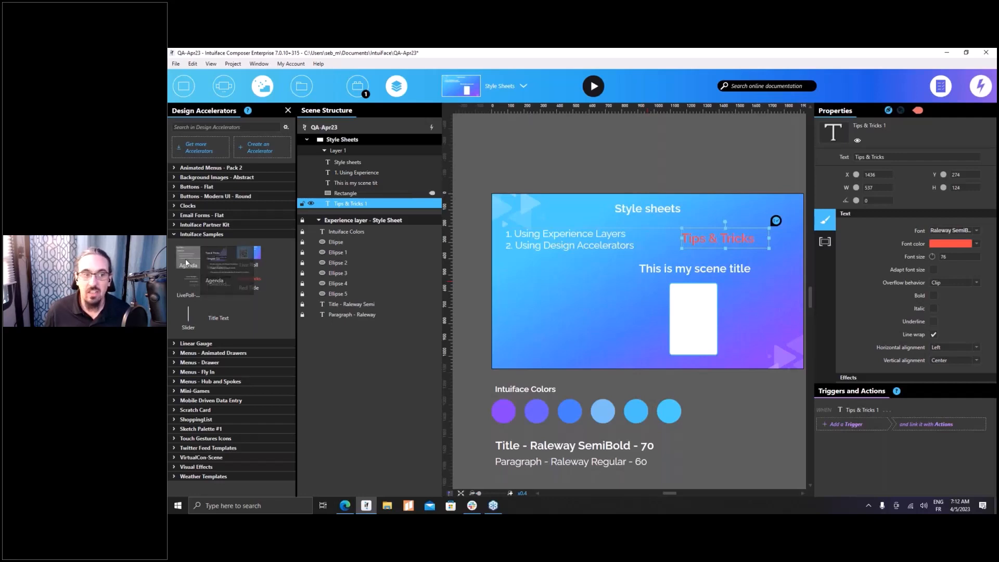
double_click(188, 260)
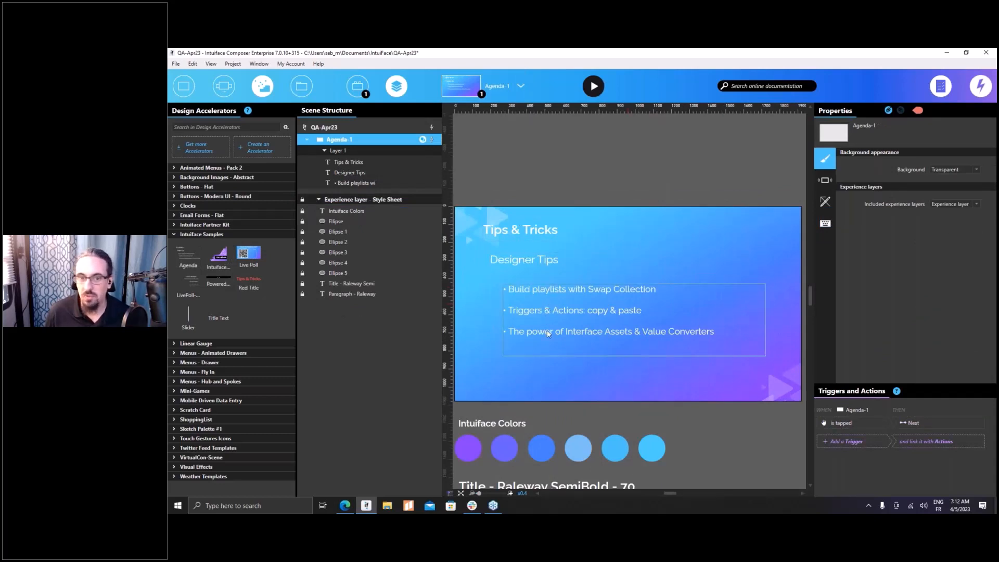
left_click(508, 233)
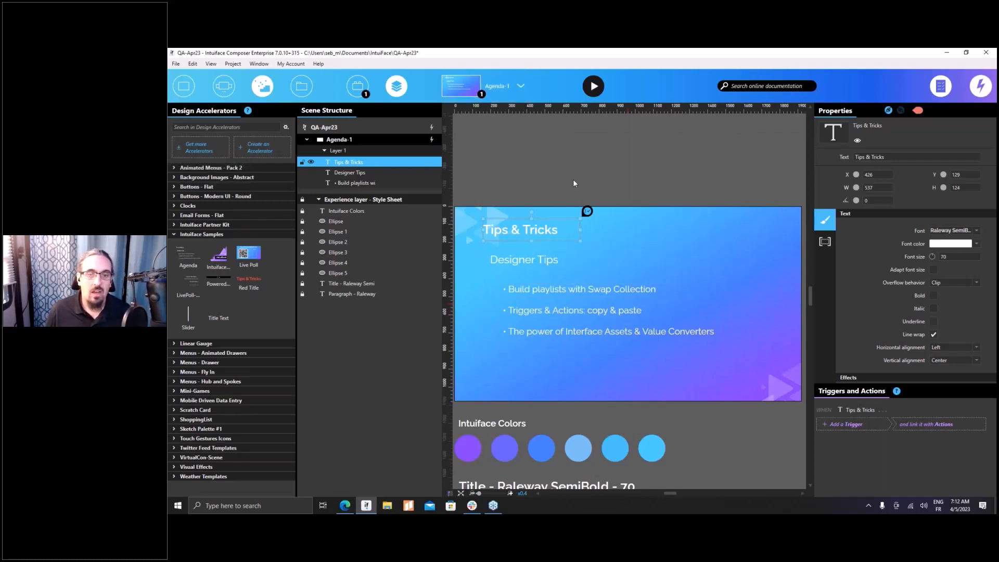
left_click(512, 195)
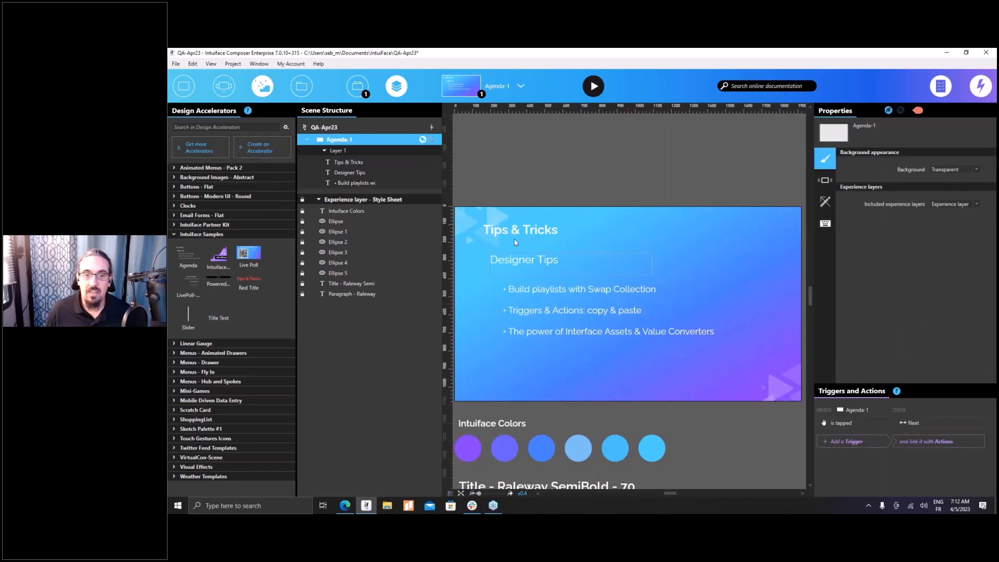
Select the agenda's title, subtitle and bullet list, and view the options for creating a design accelerator from them
left_click(516, 237)
left_click(517, 264, "ctrl")
left_click(530, 298, "ctrl")
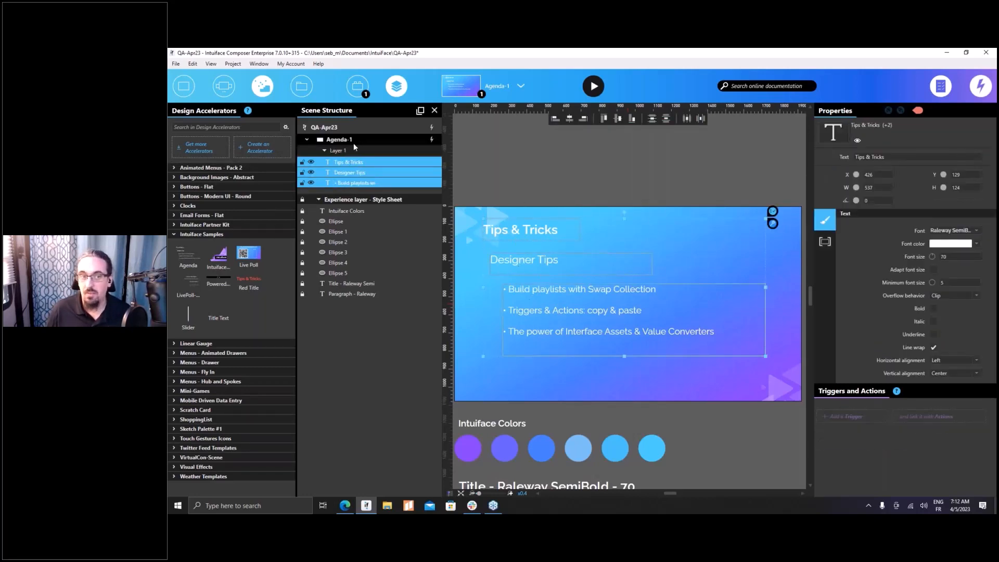
left_click(260, 152)
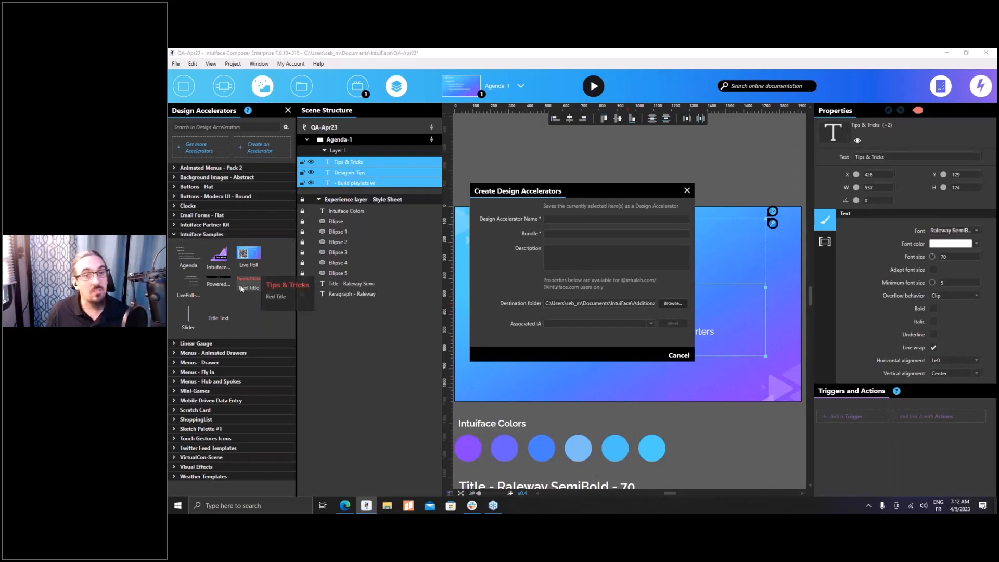
left_click(687, 191)
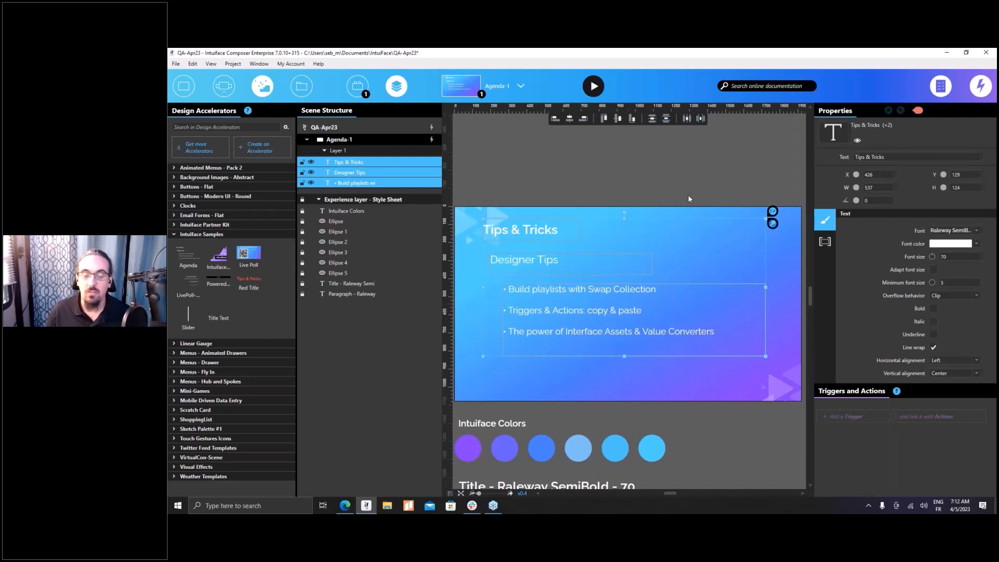
Clear the selection in the agenda scene and switch to the Style Sheets scene
left_click(688, 198)
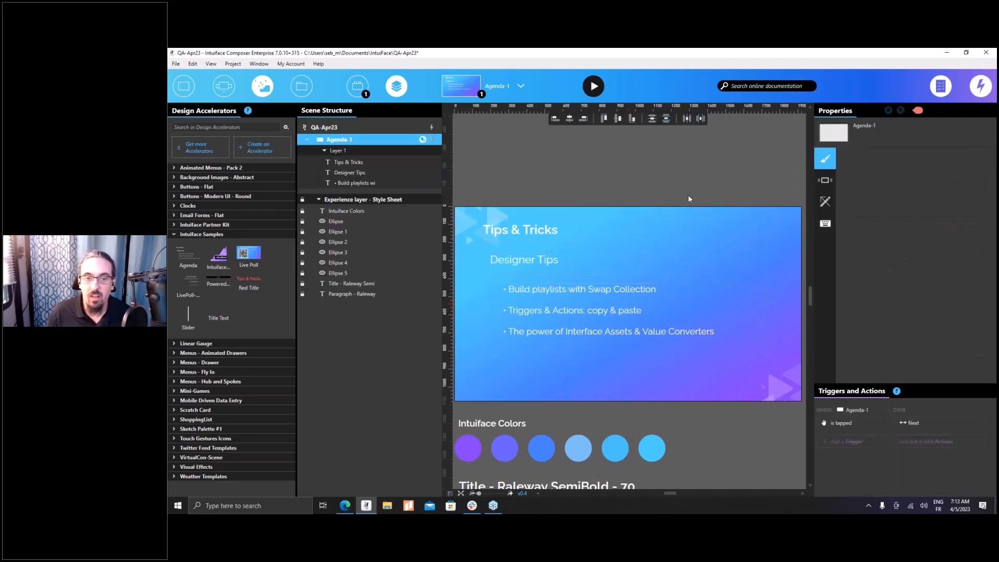
left_click(483, 87)
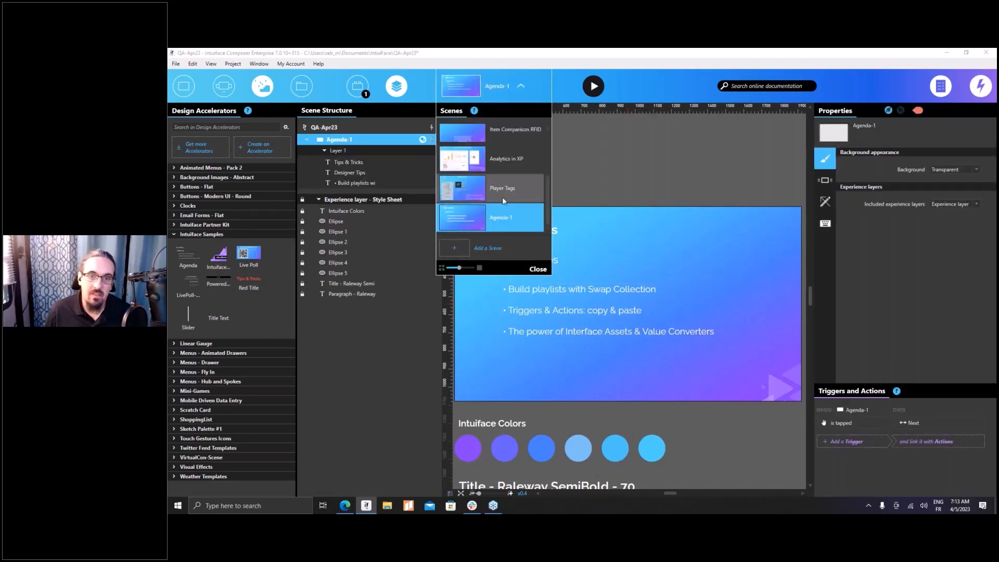
scroll(502, 197, "down", 2)
left_click(629, 160)
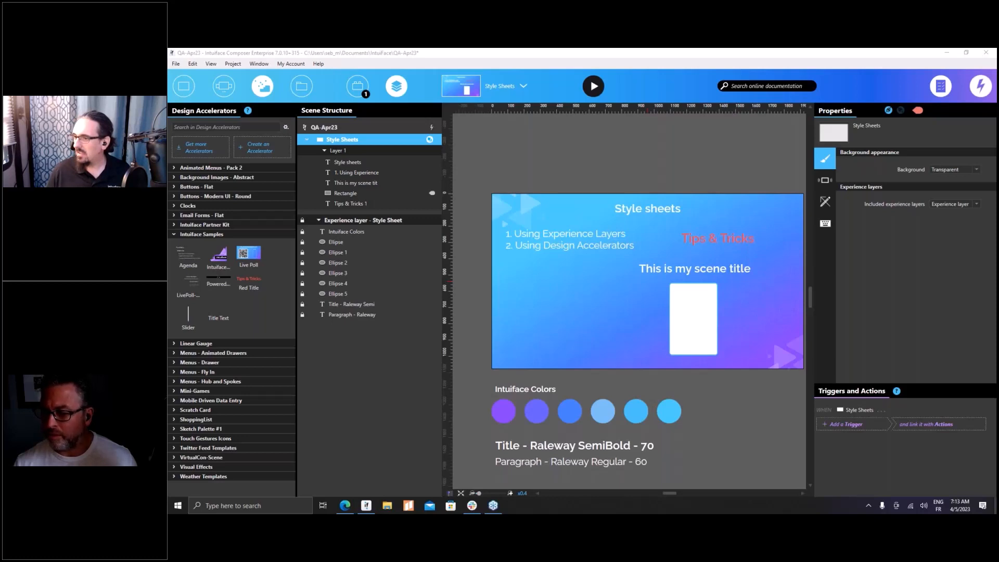
left_click(548, 155)
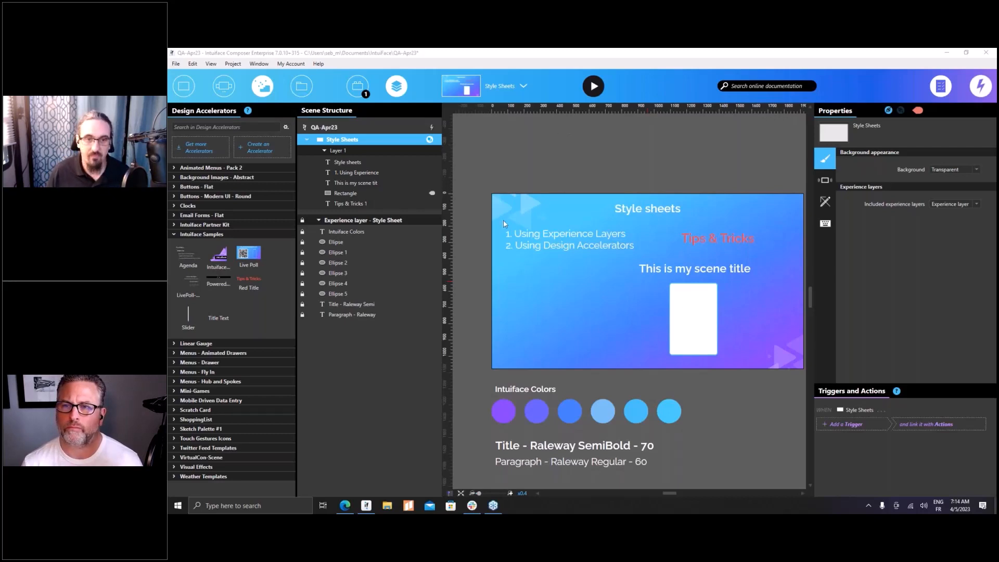
Open File Explorer and browse to the Intuiface > Additional content > Design Accelerators > 6.4 folder
key("super+e")
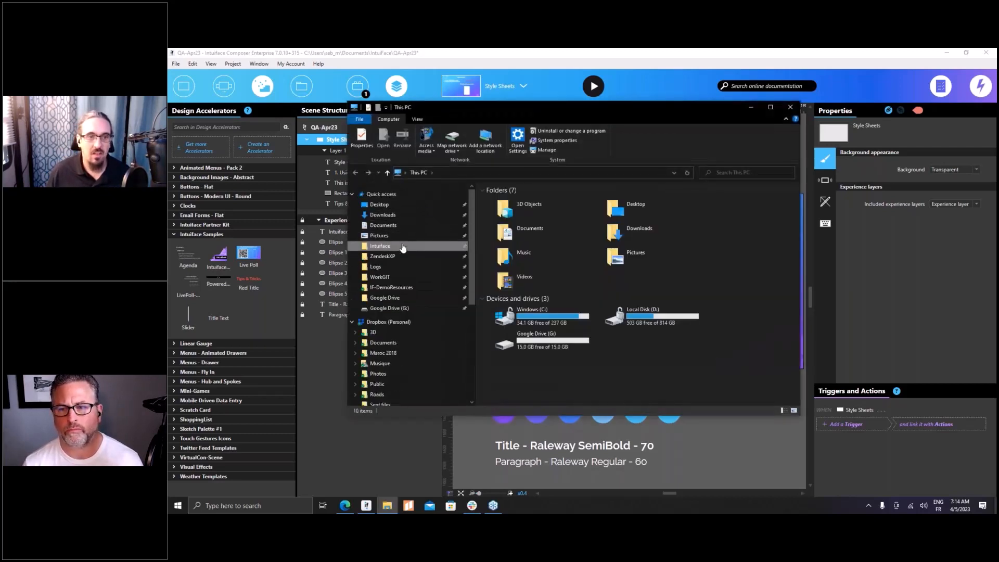
left_click(403, 249)
left_click(561, 185)
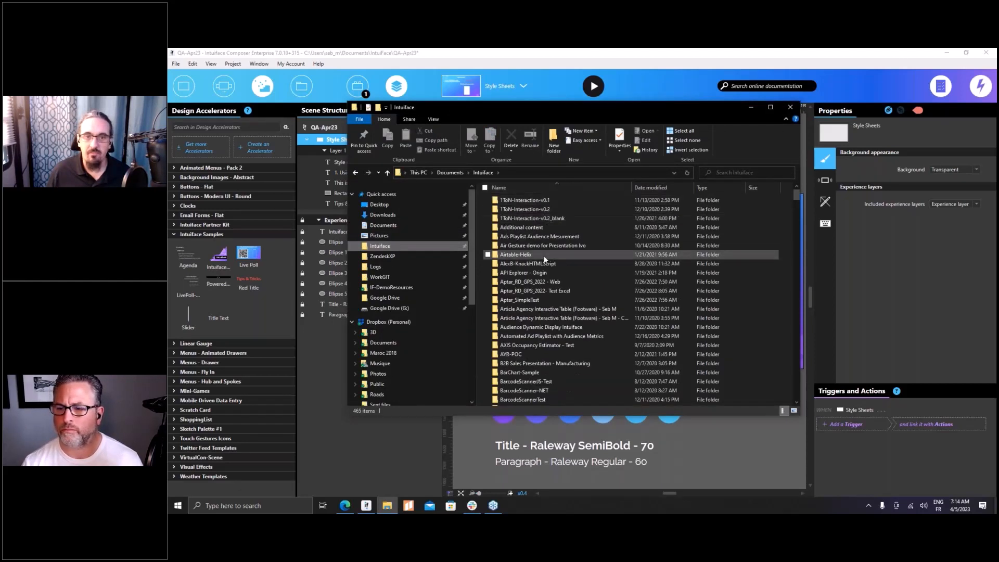
double_click(547, 227)
double_click(538, 202)
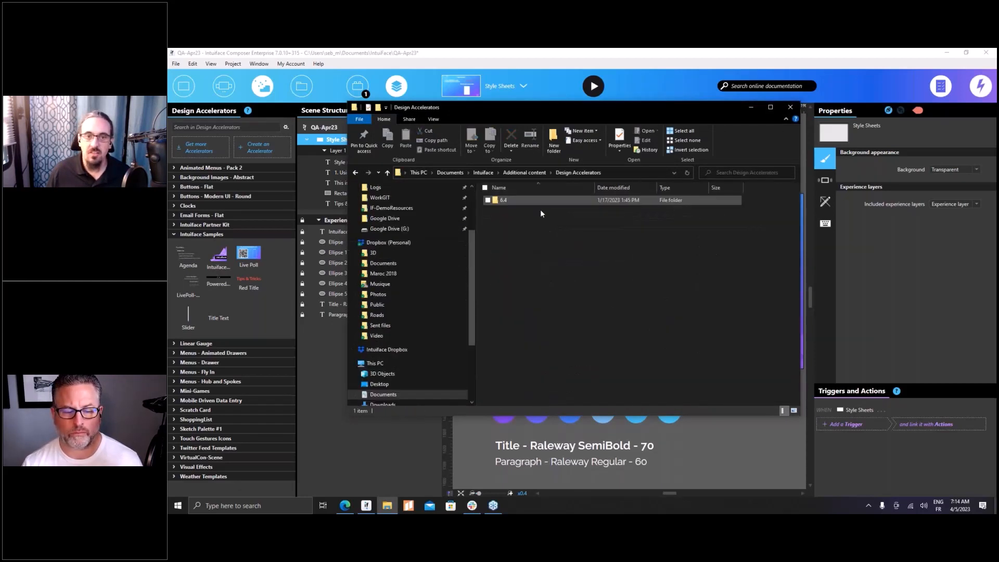
double_click(533, 200)
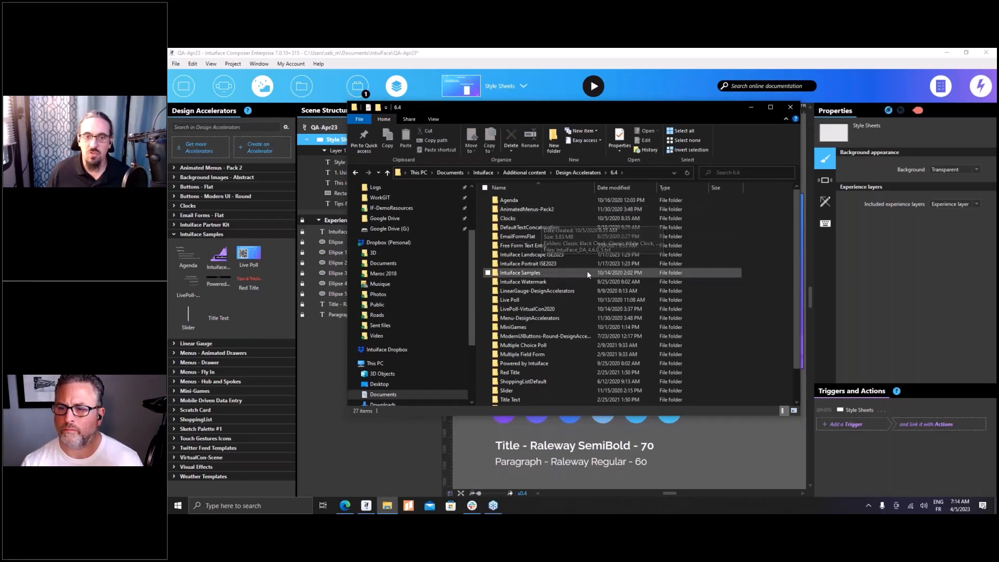
Check the contents of the Intuiface Samples folder, go back to the 6.4 folder and return to Intuiface Composer
scroll(588, 192, "down", 1)
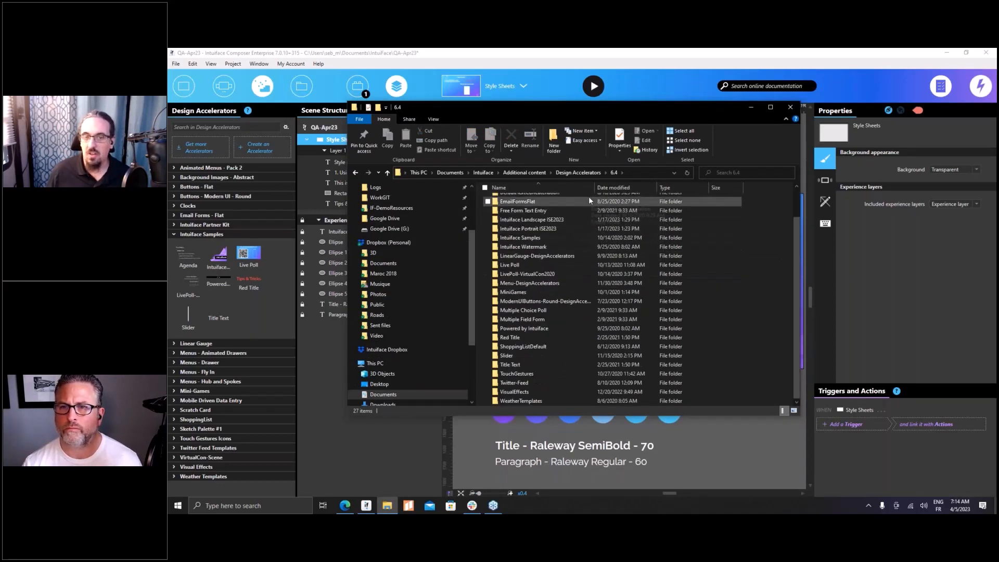
double_click(506, 241)
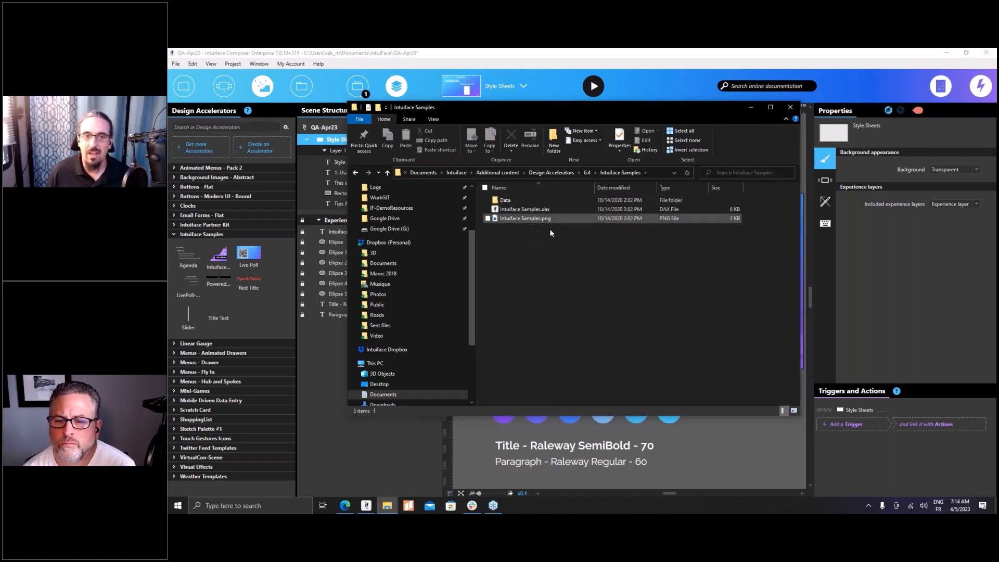
left_click(587, 173)
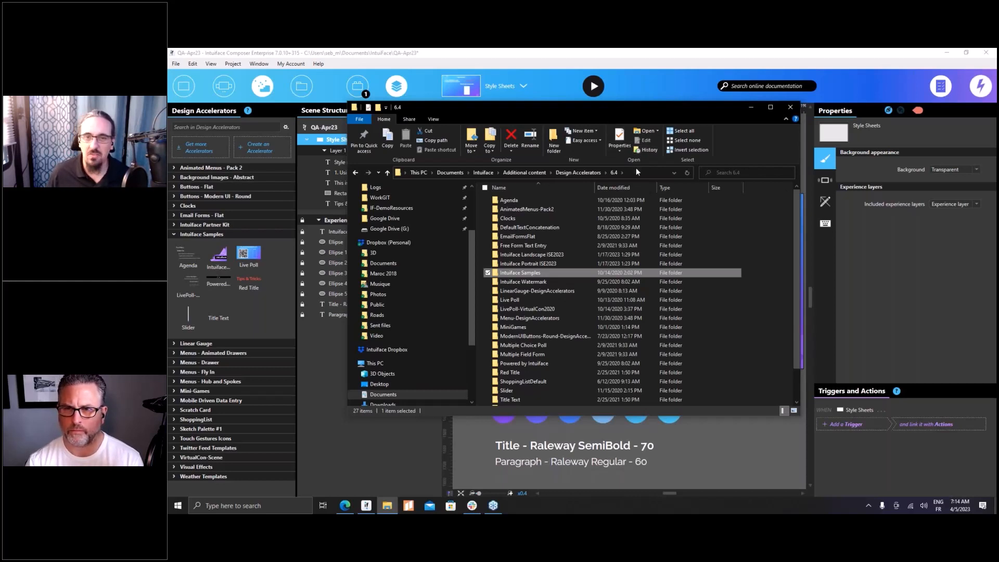
left_click(754, 108)
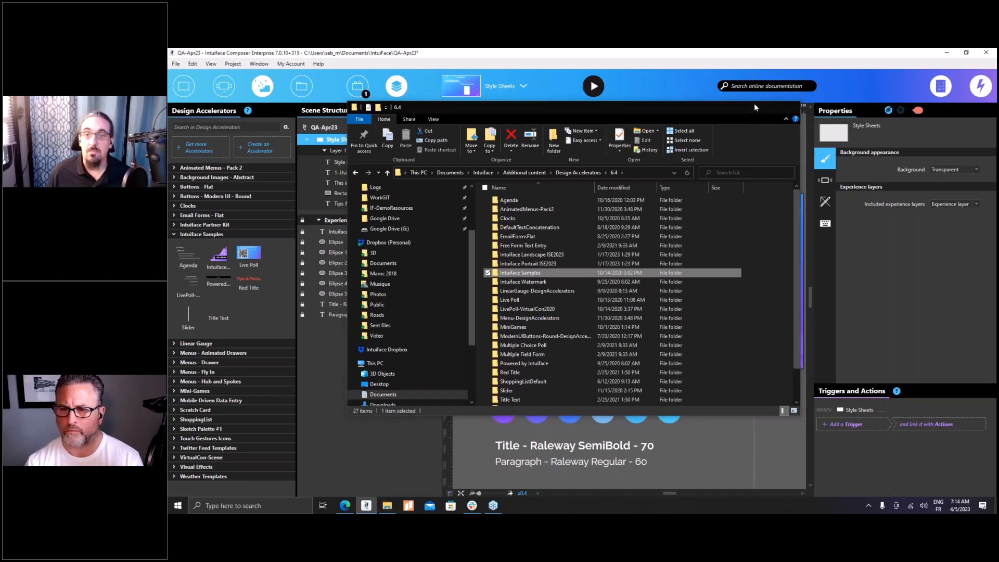
Search the online documentation for "style sheet" and open the article "How to create a style sheet scene"
left_click(764, 86)
type("style sheet")
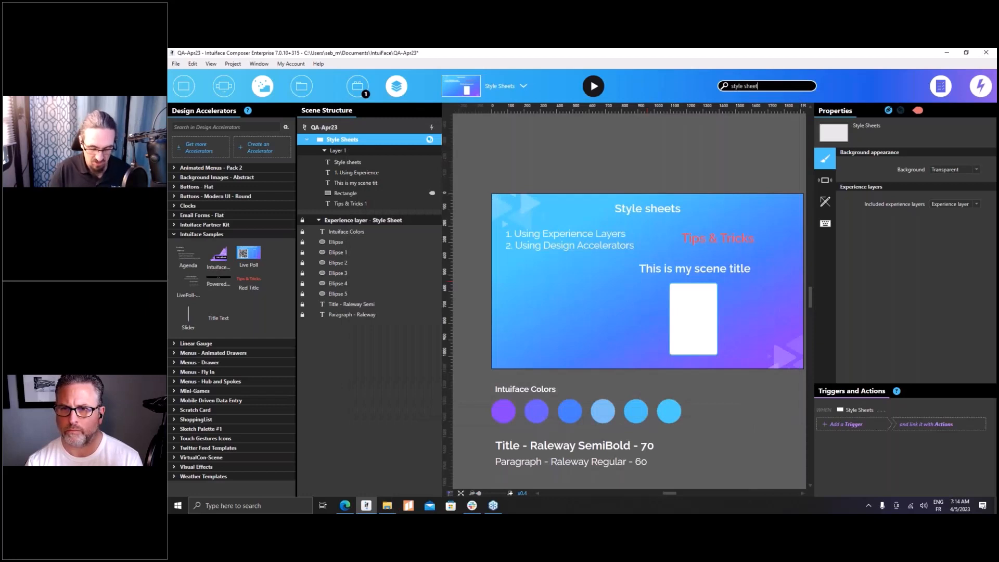
key("Return")
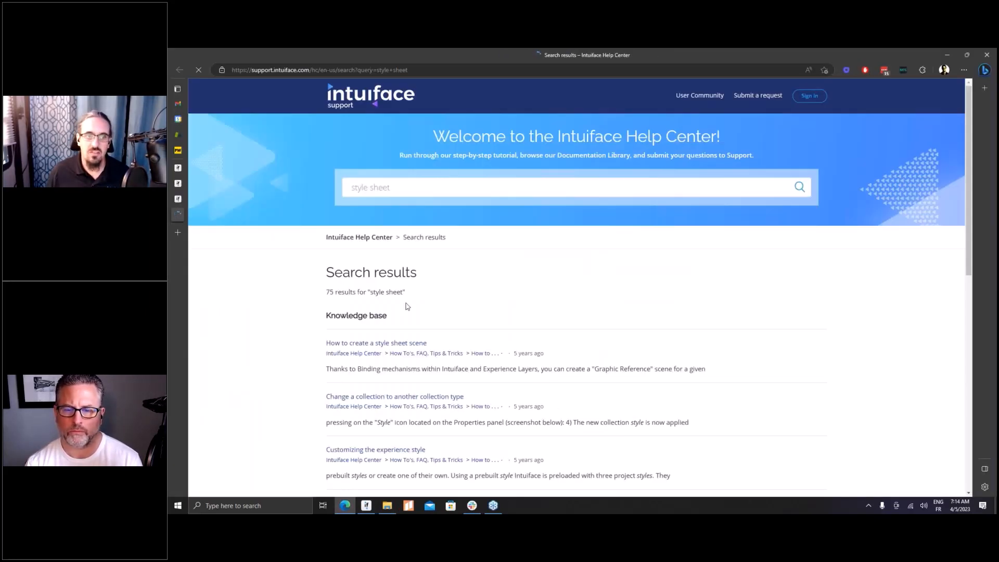
left_click(406, 344)
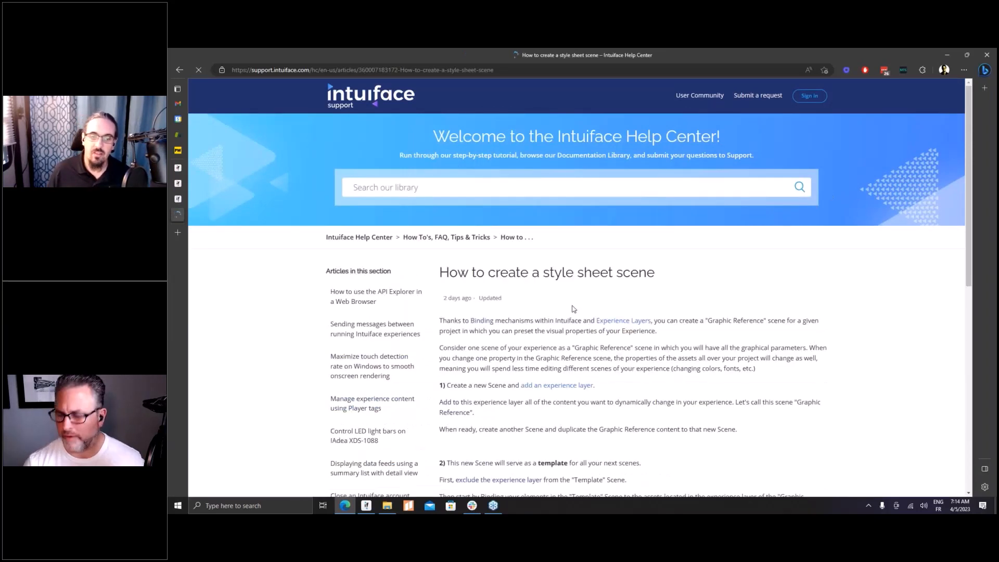
Examine the article's update date and its steps for the Graphic Reference scene and the template scene
scroll(572, 309, "down", 2)
left_click_drag(442, 172, 471, 172)
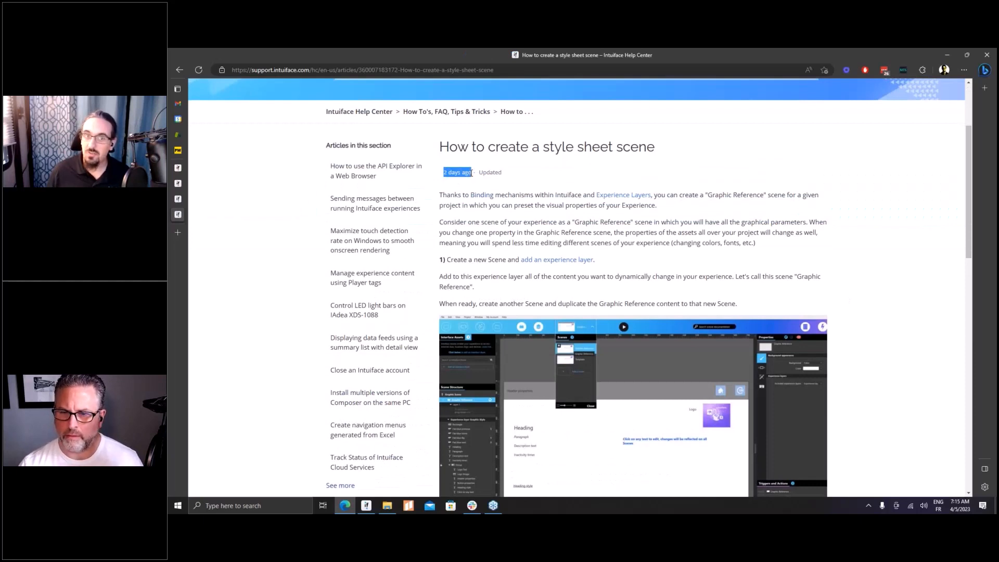
left_click(497, 212)
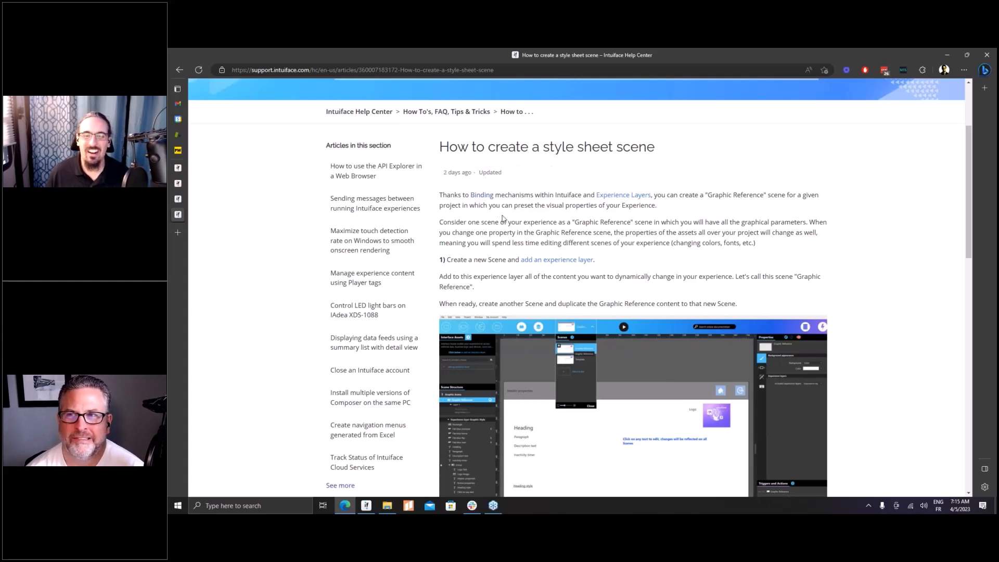
scroll(502, 218, "down", 3)
scroll(466, 125, "up", 1)
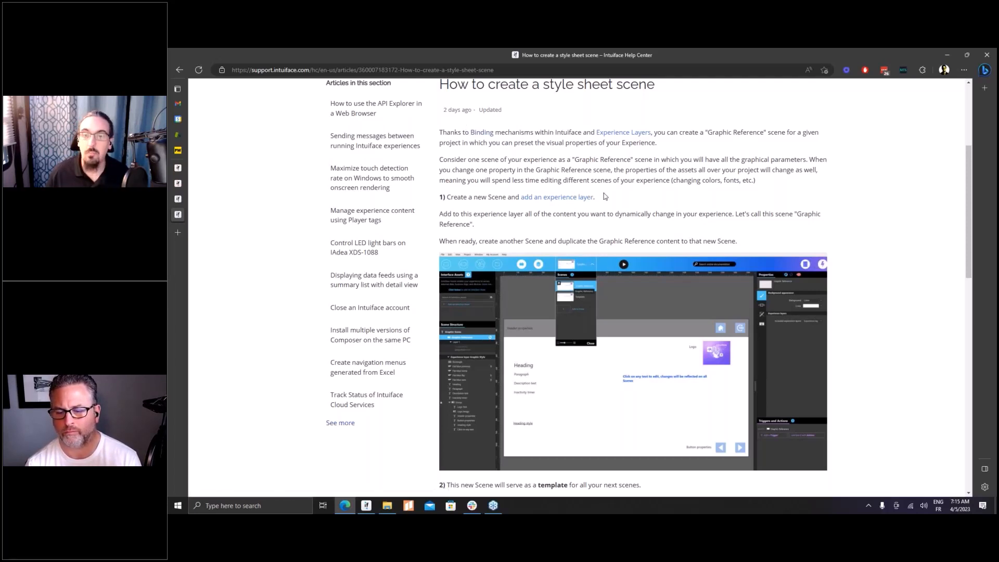
scroll(644, 317, "down", 2)
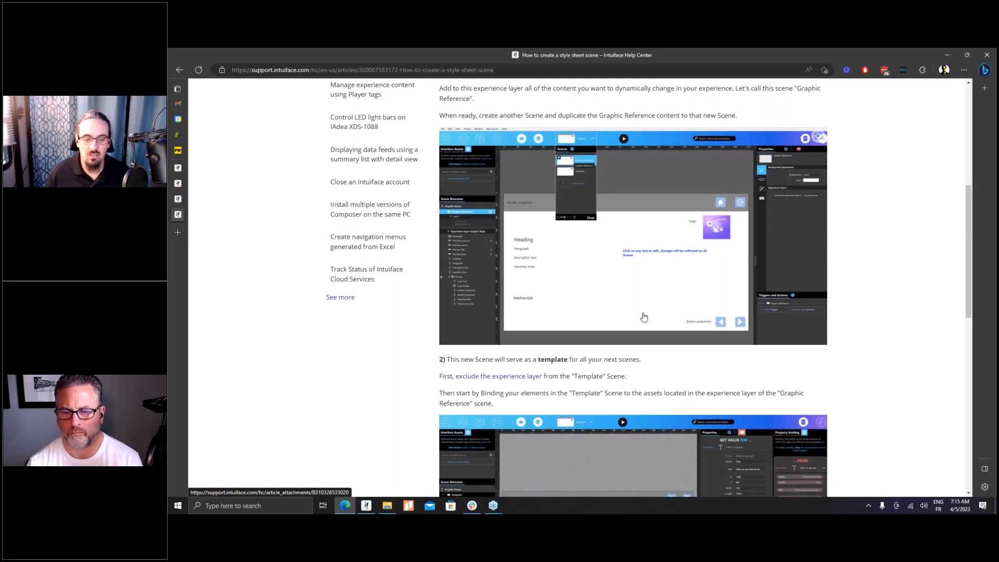
Switch back to Intuiface Composer and close the Design Accelerators panel
key("alt+Tab")
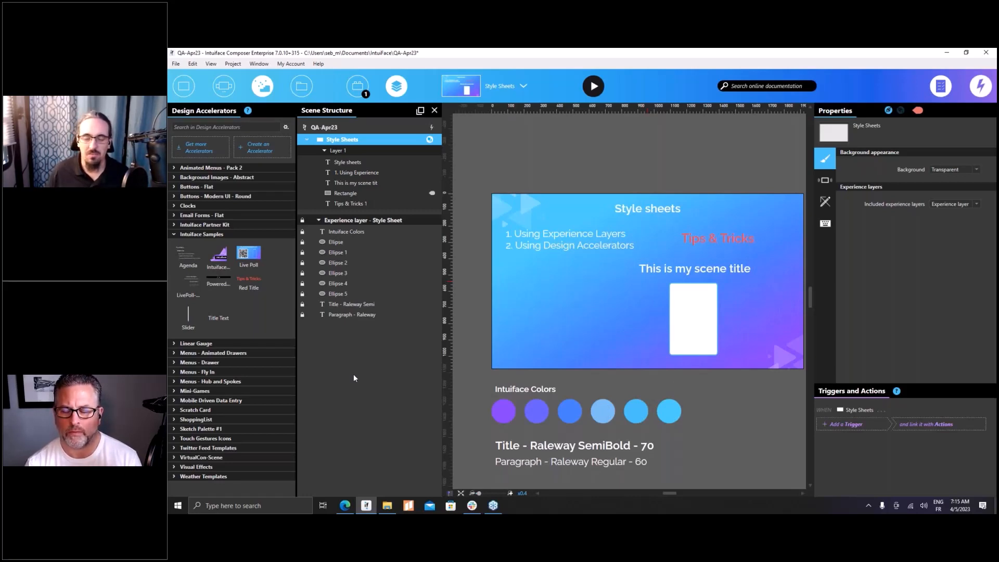
left_click(287, 112)
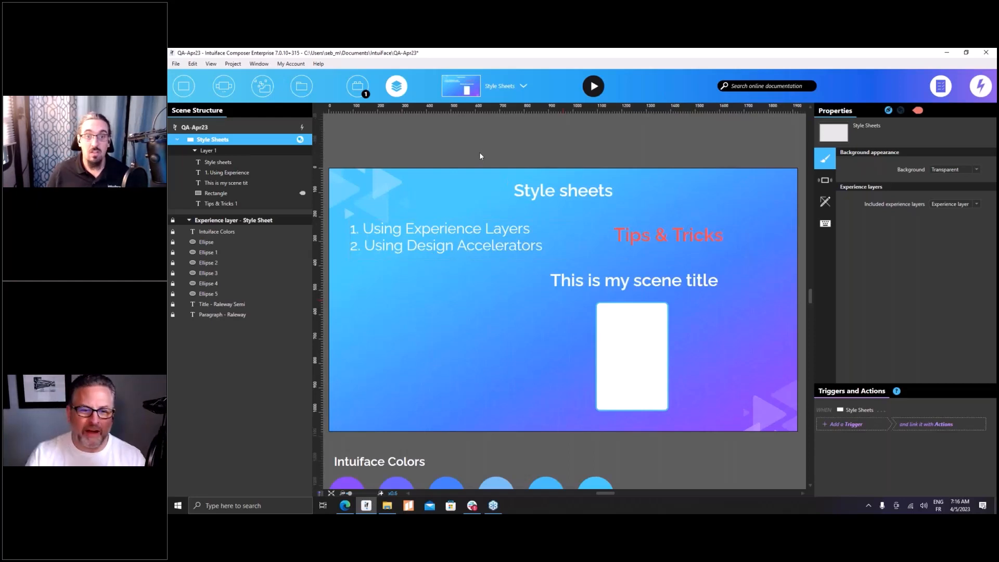
scroll(479, 149, "down", 2)
scroll(479, 149, "up", 2)
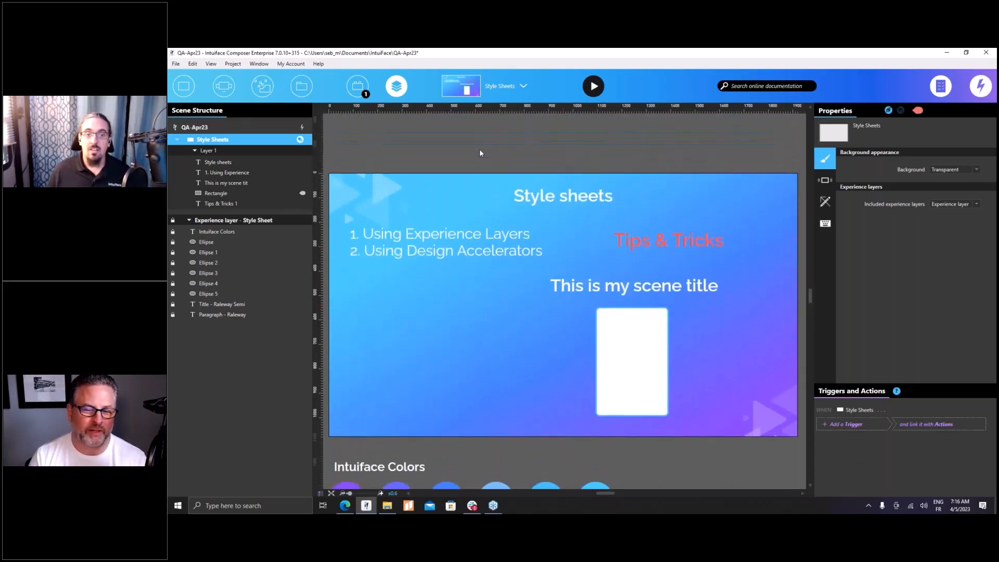
scroll(479, 149, "down", 4)
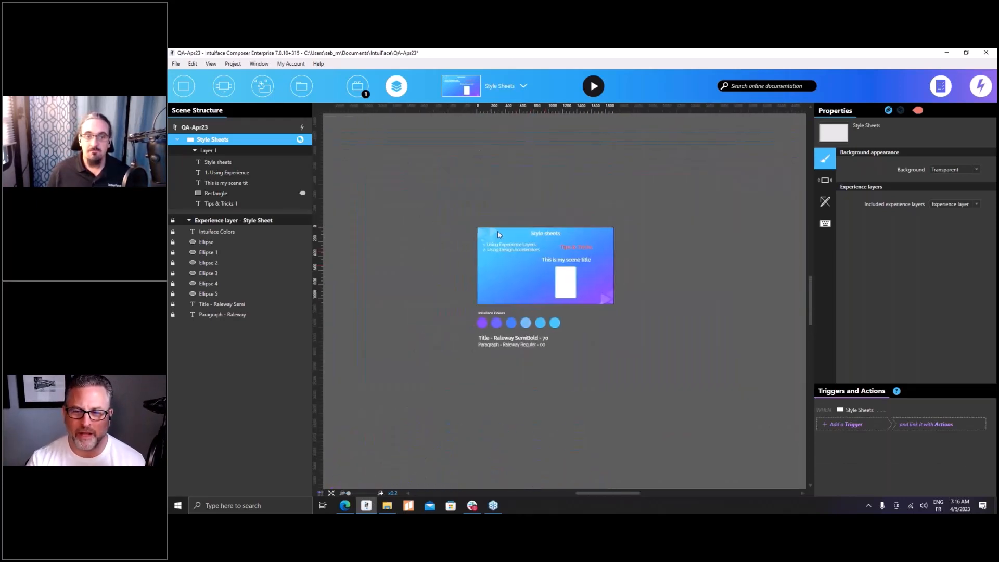
scroll(497, 233, "up", 1)
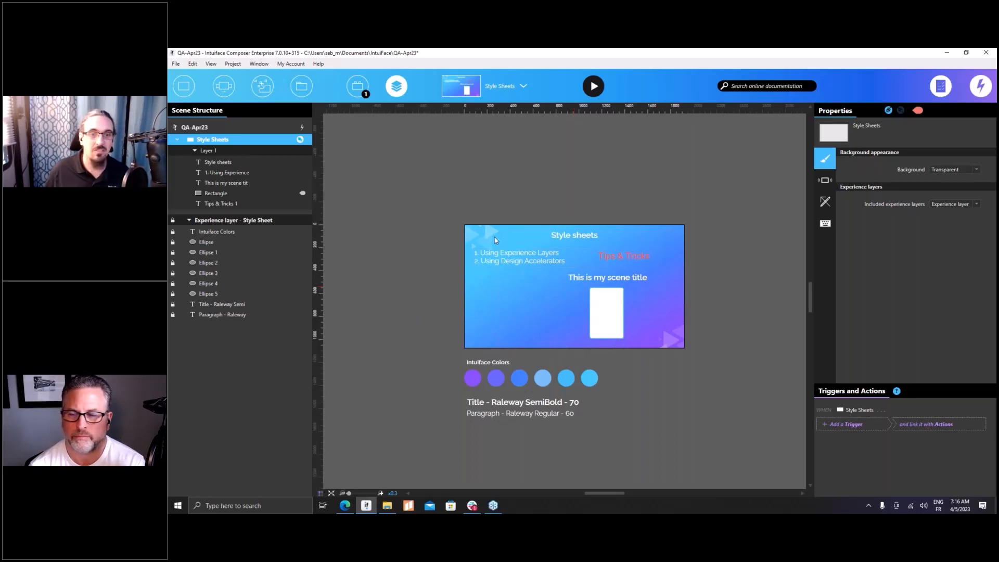
scroll(465, 232, "up", 3)
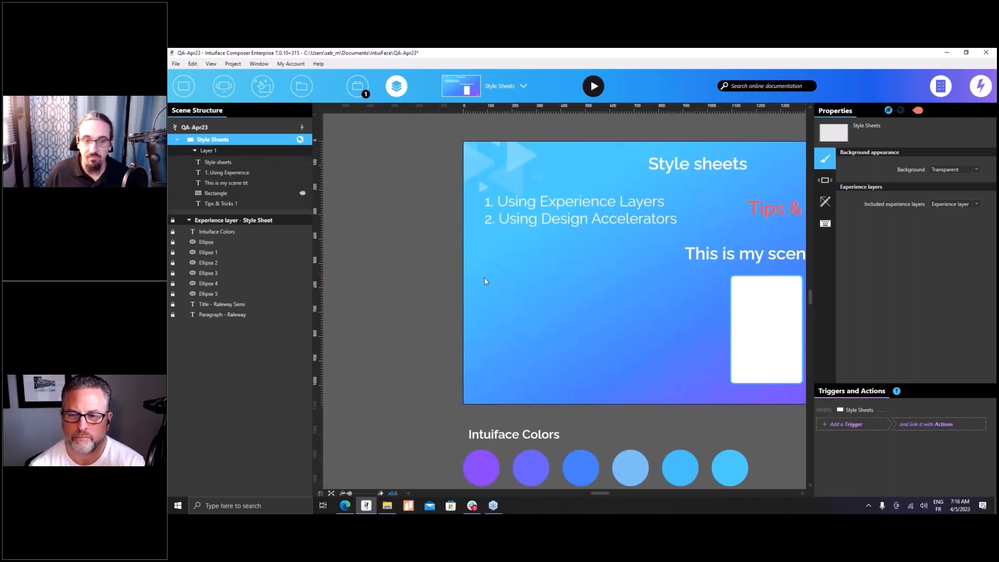
scroll(426, 263, "down", 1)
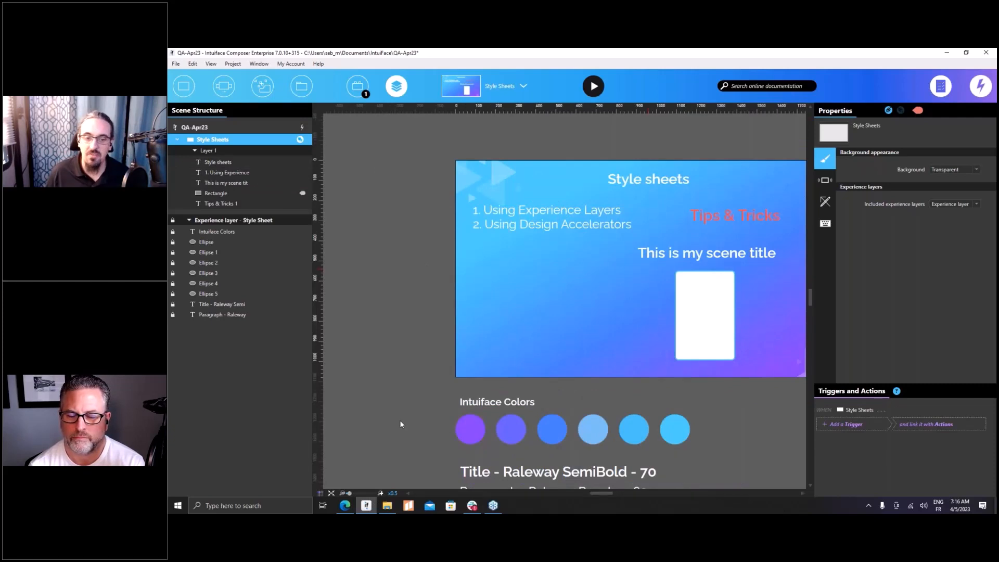
left_click_drag(437, 343, 383, 335)
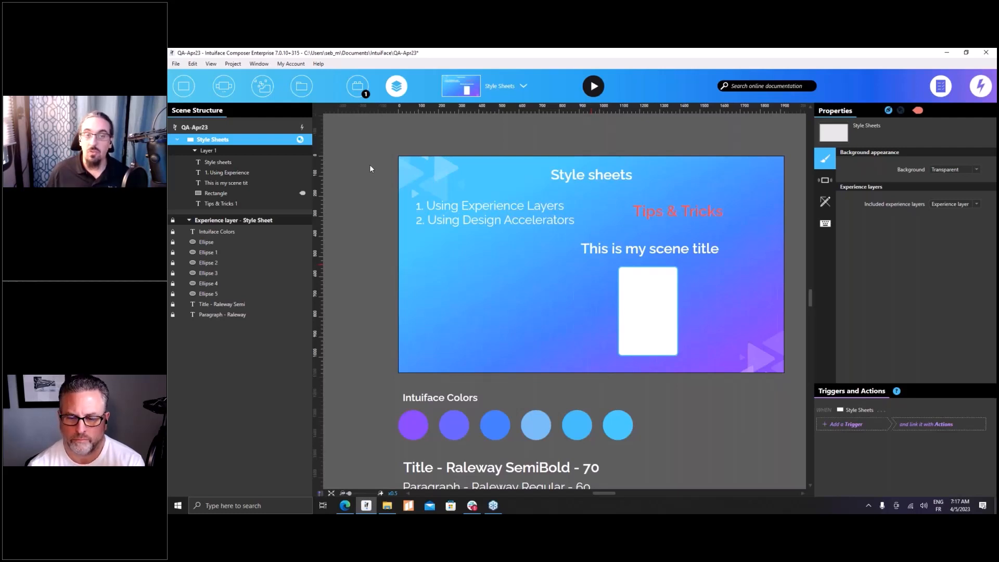
Toggle the visibility of the Style Sheet experience layer off and on twice, leaving the scene selected
left_click(181, 222)
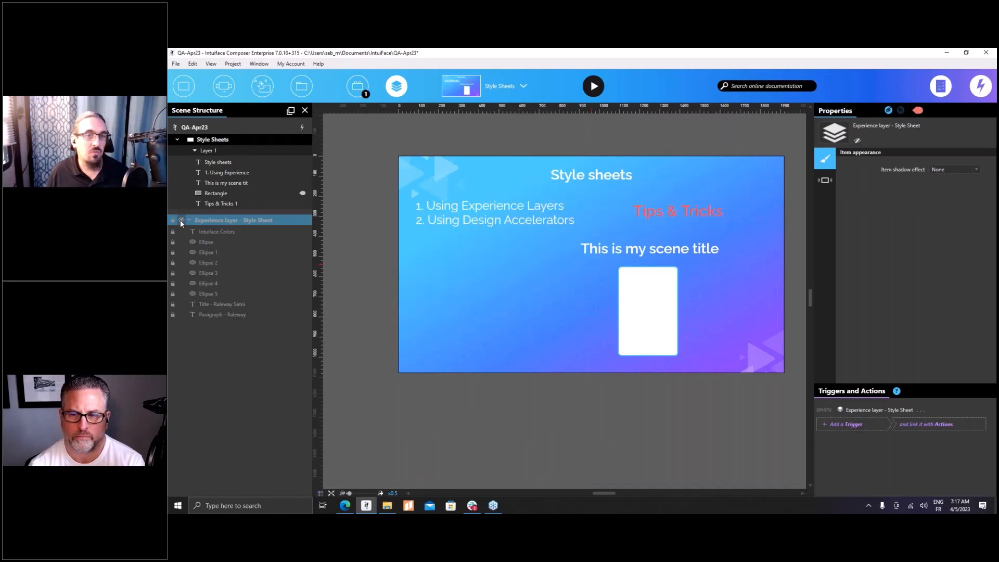
left_click(181, 220)
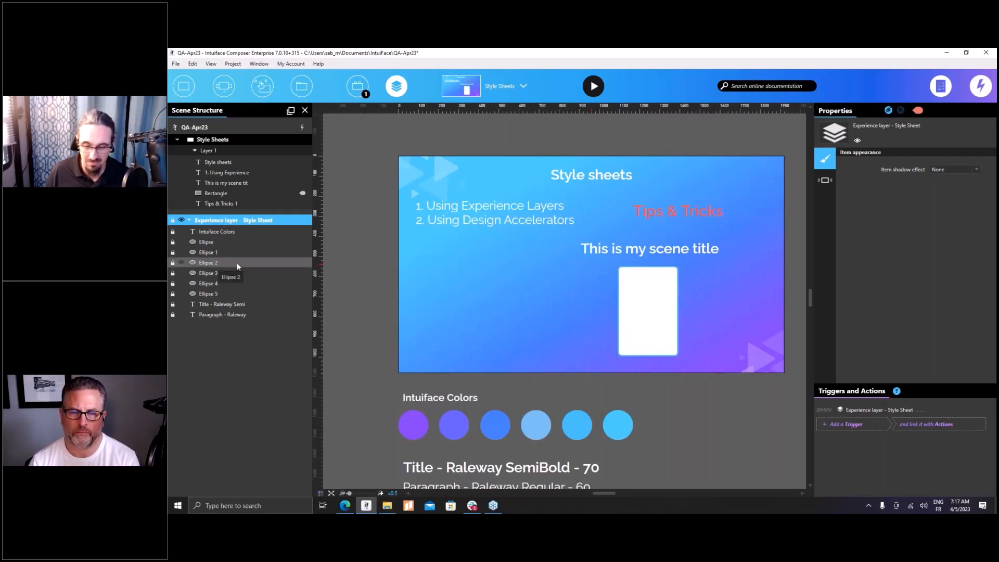
left_click(182, 220)
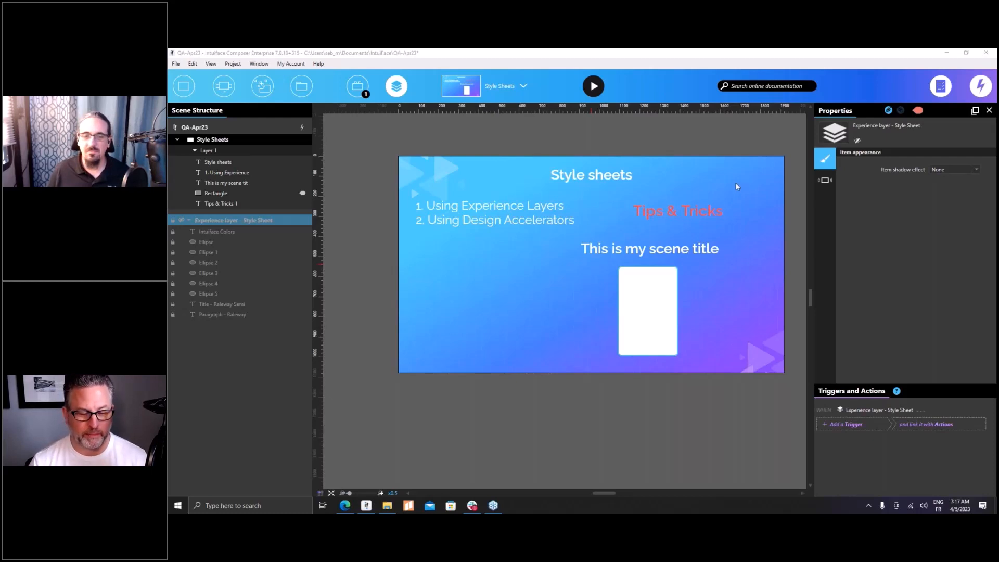
left_click(464, 138)
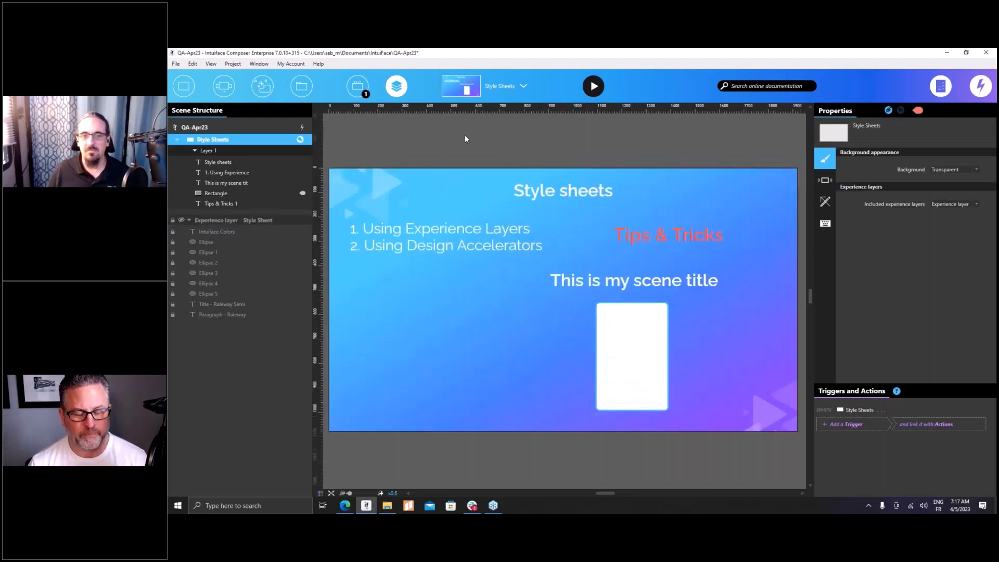
left_click(179, 219)
left_click(440, 143)
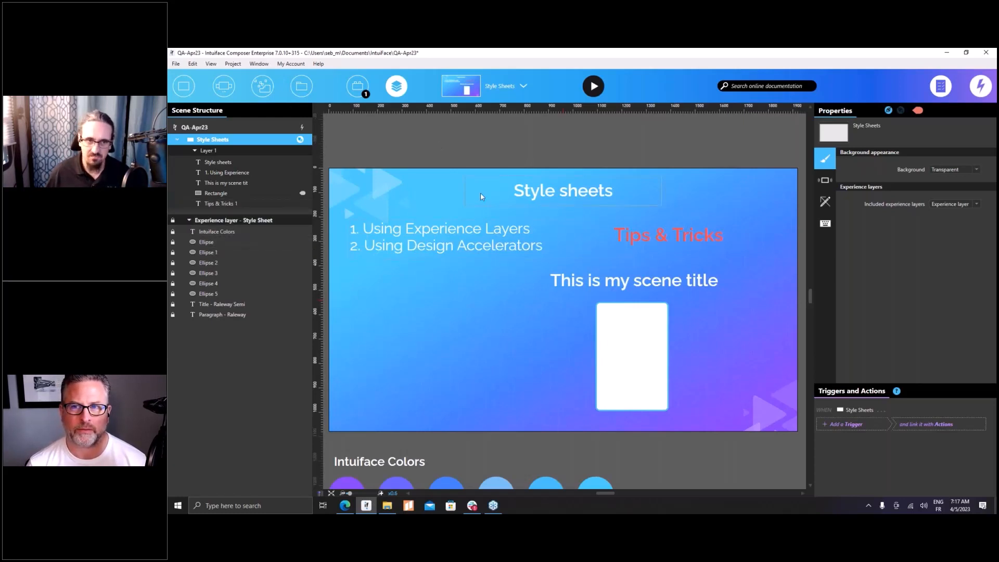
Select the numbered list text, the scene title and the white rectangle together, and show the Design Accelerators panel
scroll(480, 193, "down", 5)
scroll(481, 195, "up", 3)
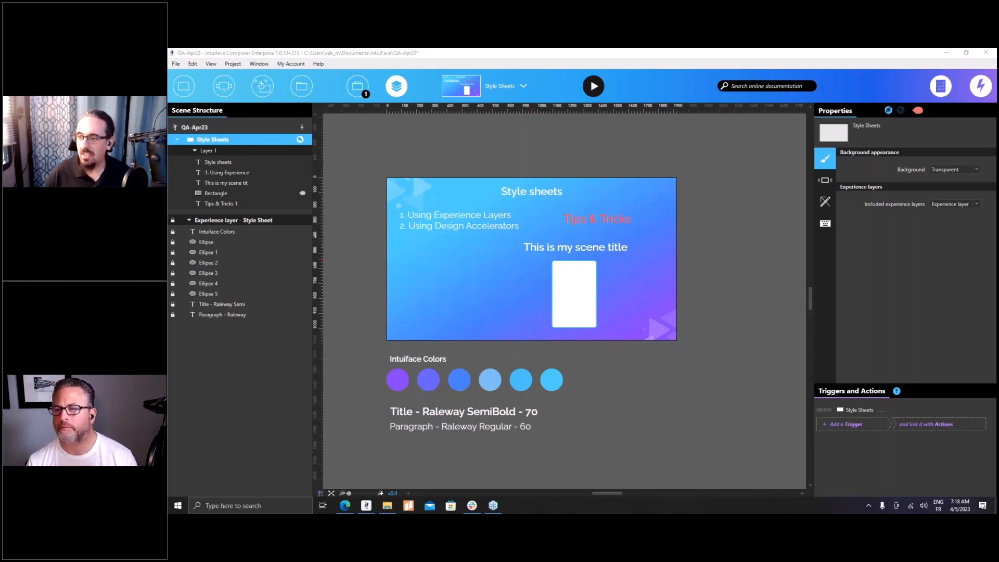
left_click(473, 135)
left_click(511, 232)
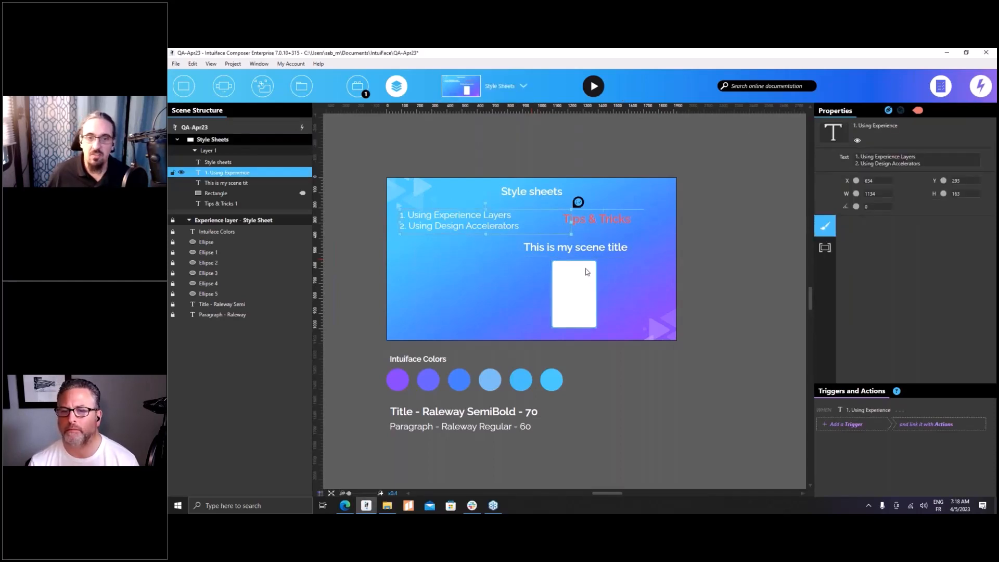
left_click(586, 269, "ctrl")
left_click(586, 250, "ctrl")
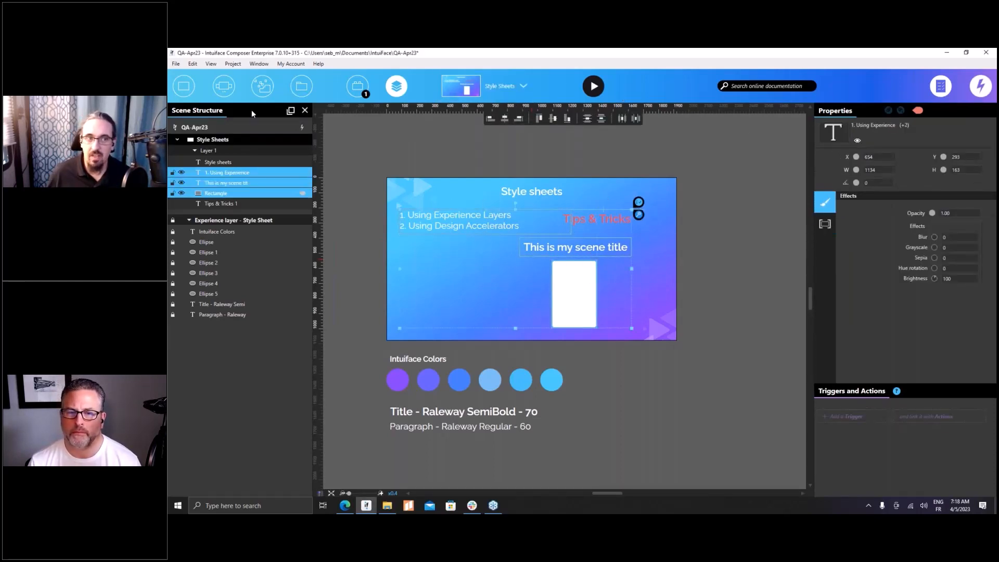
left_click(262, 85)
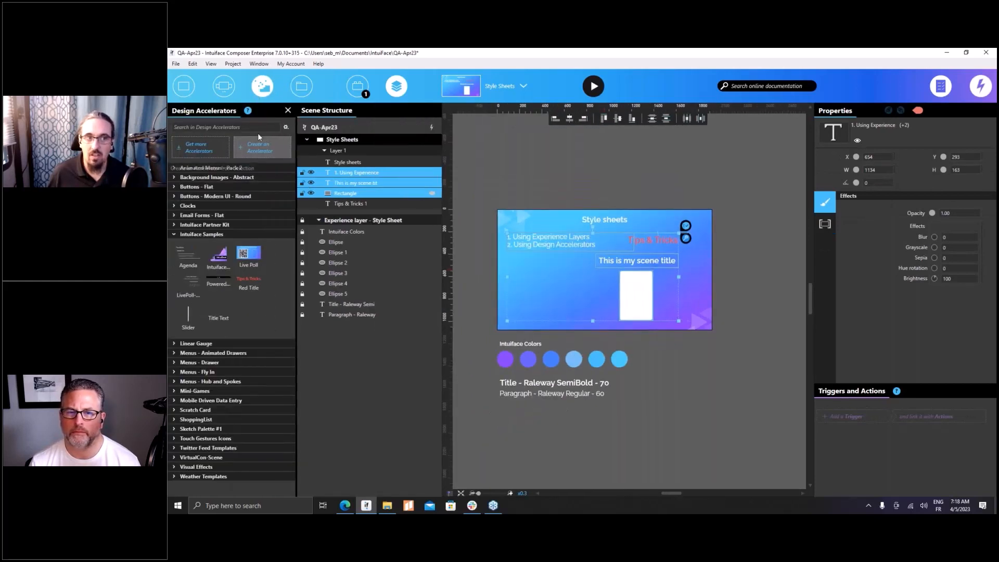
Select the Style Sheets scene, view the form for creating a design accelerator, and close it without saving
left_click(379, 138)
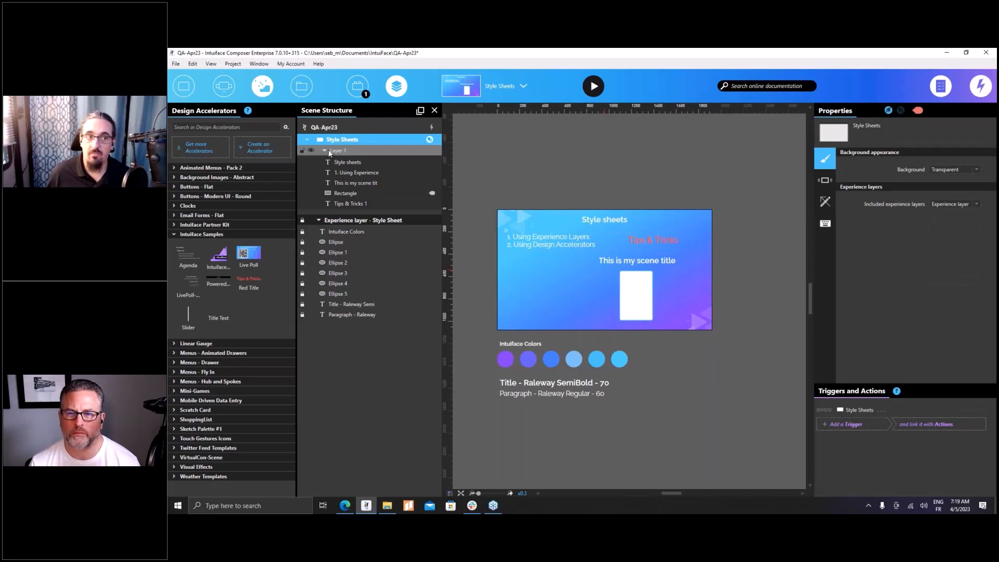
left_click(280, 150)
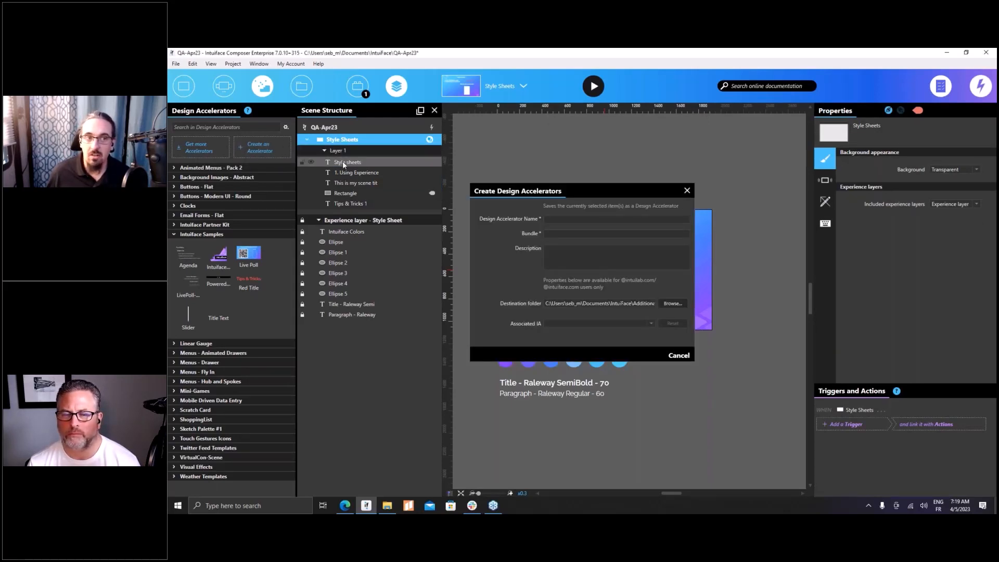
left_click_drag(354, 202, 551, 207)
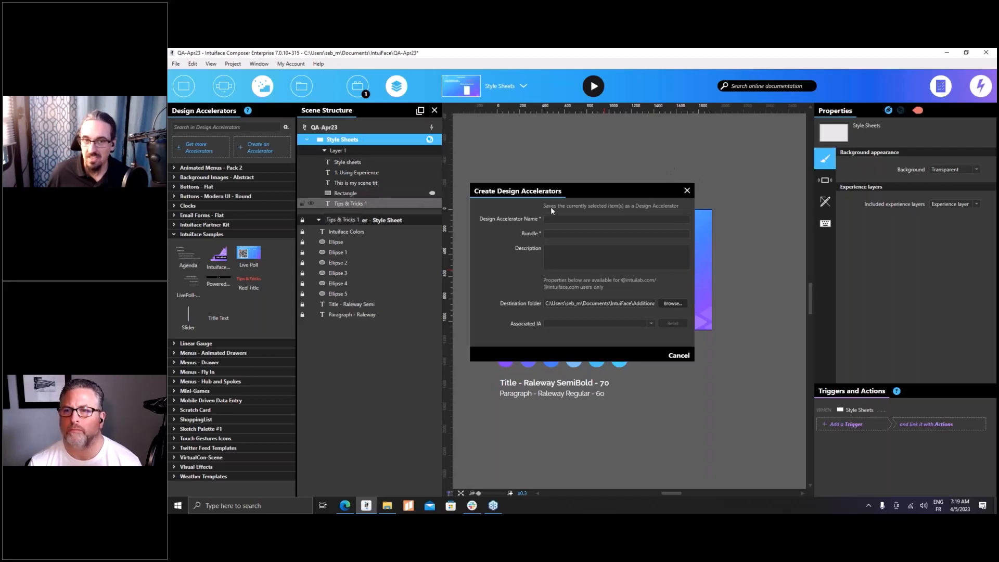
left_click(687, 190)
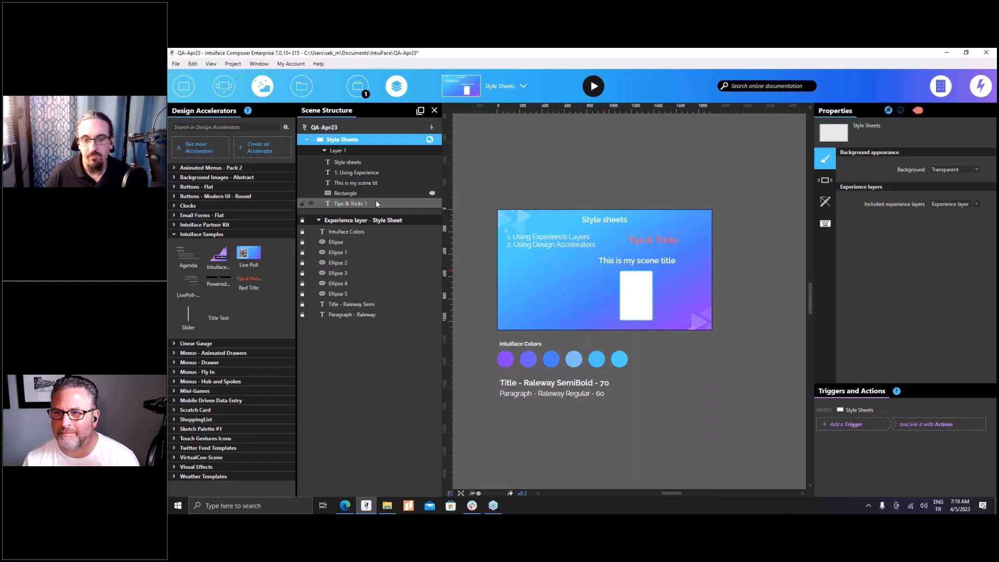
Add the Agenda accelerator from Intuiface Samples as a scene and convert its Layer 1 into an experience layer
double_click(186, 260)
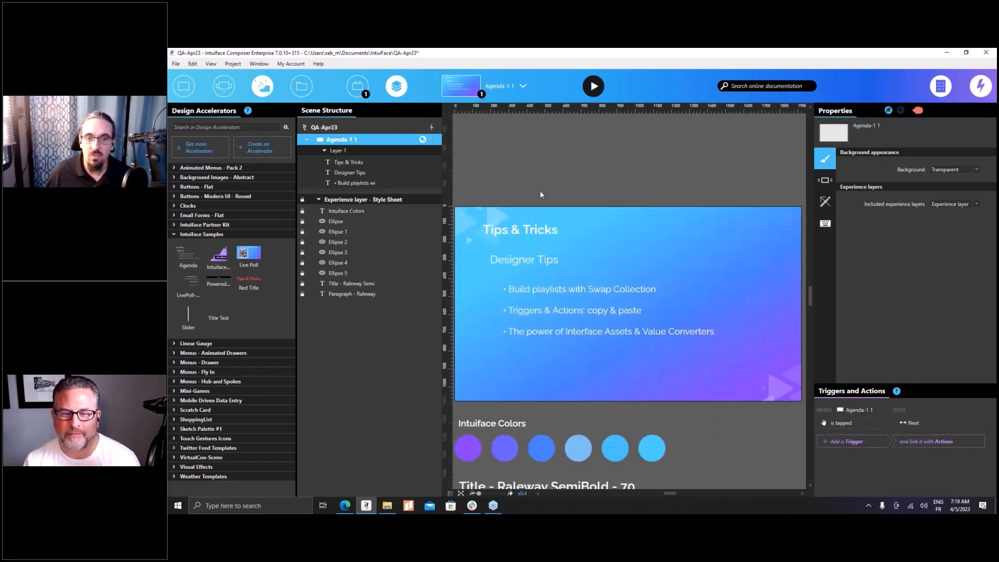
left_click(339, 151)
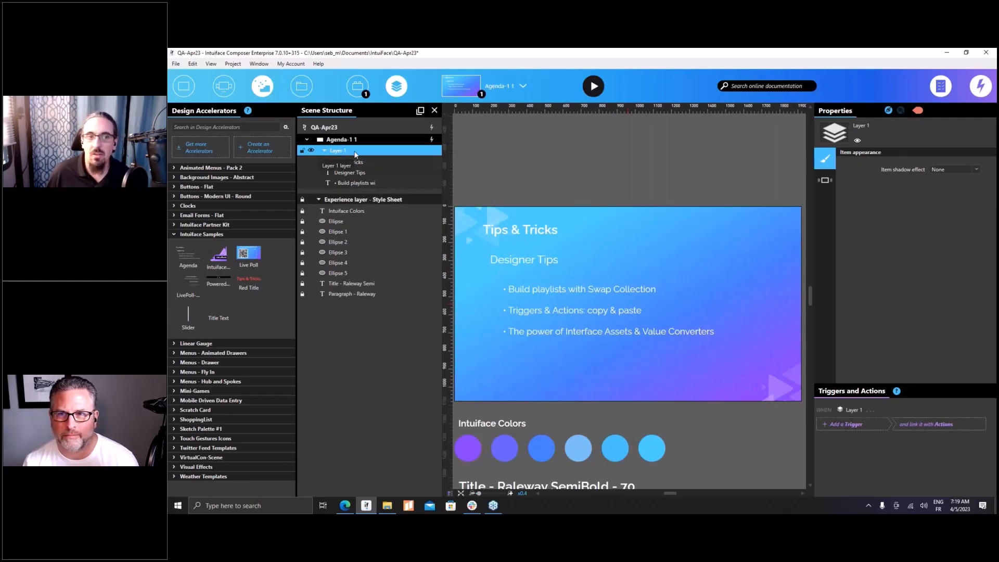
right_click(355, 154)
left_click(323, 294)
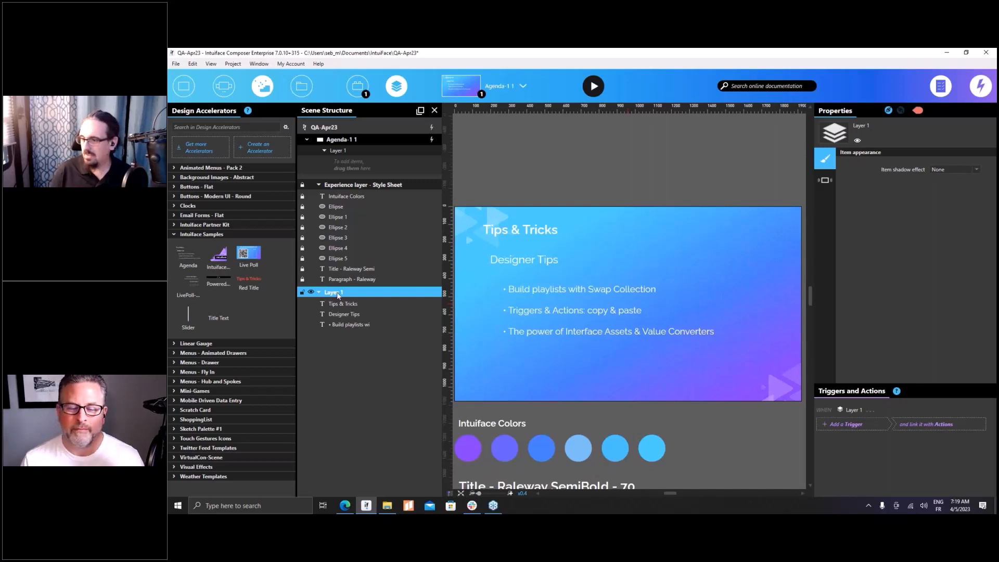
Remove the Layer 1 experience layer from the agenda scene, confirm the removal, and leave the scene selected
key("Delete")
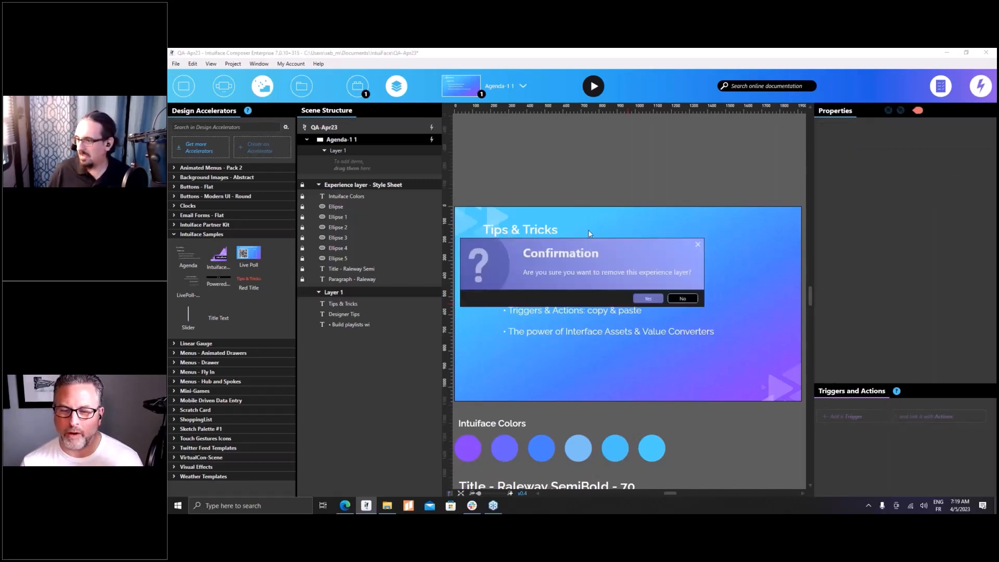
left_click(647, 299)
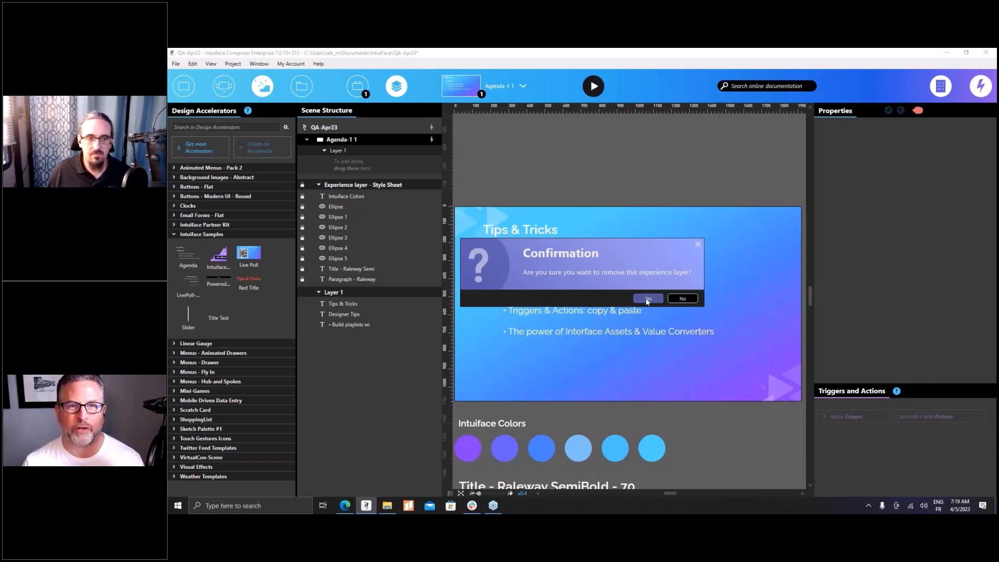
left_click(526, 169)
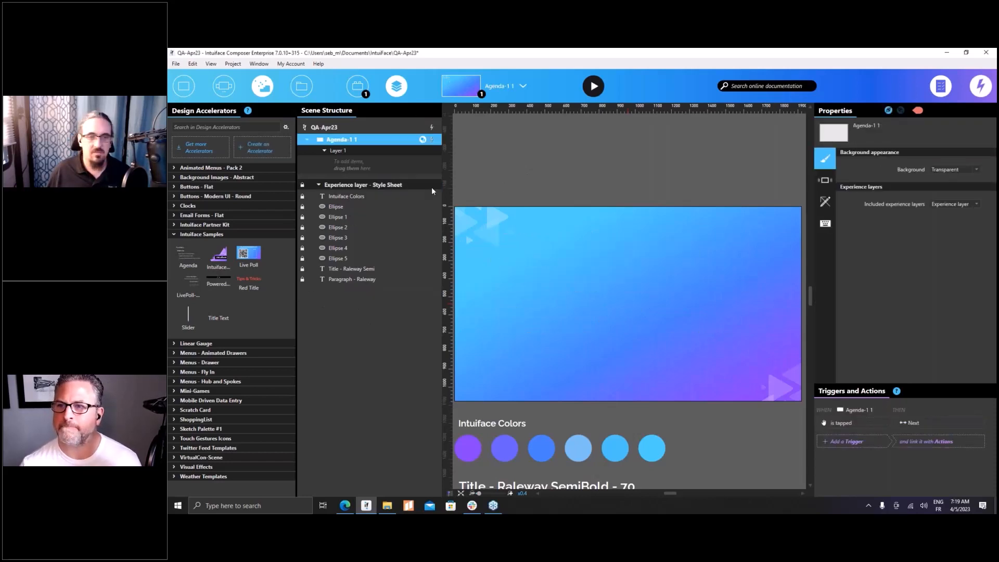
Switch to the Item Comparison scene and close the Design Accelerators panel
left_click(488, 88)
scroll(500, 161, "up", 5)
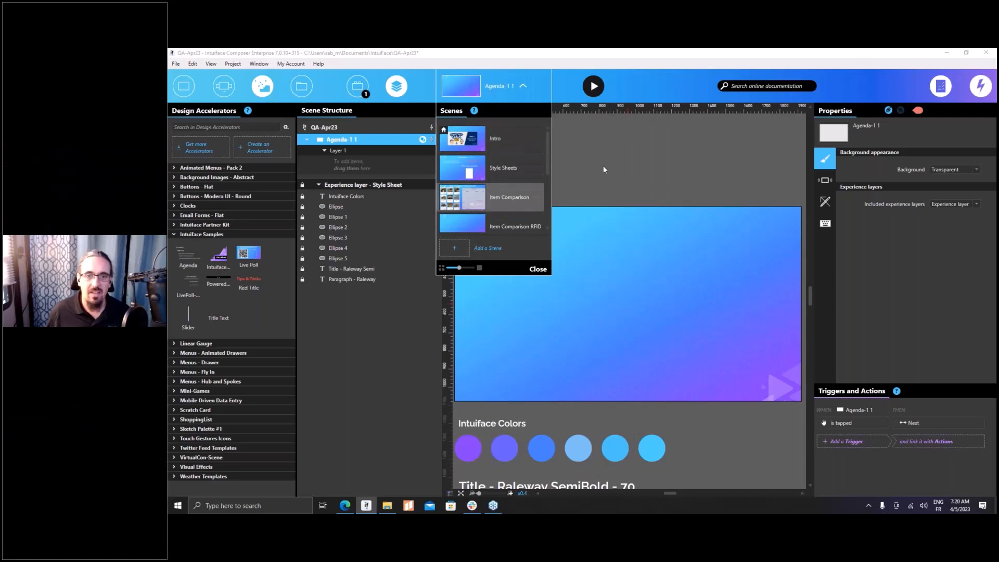
left_click(287, 111)
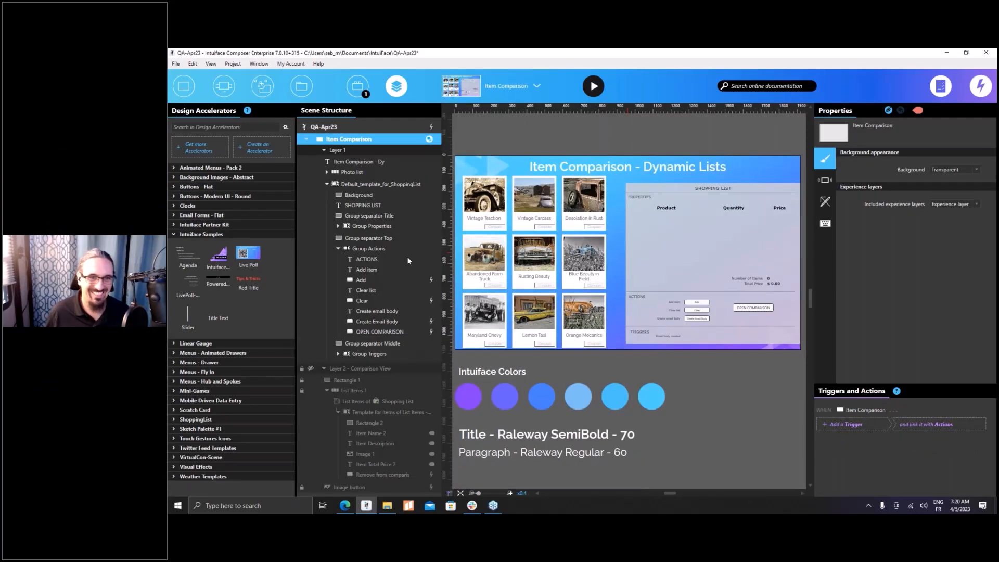
scroll(575, 285, "up", 2)
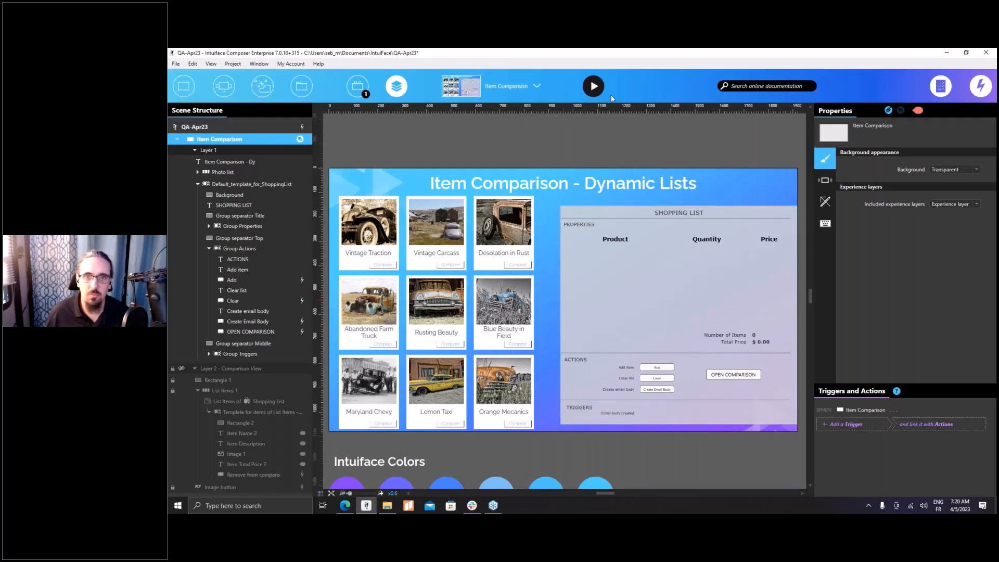
Play the experience, add Vintage Carcass, Desolation in Rust and Blue Beauty in Field to the comparison, and open the comparison view
left_click(592, 87)
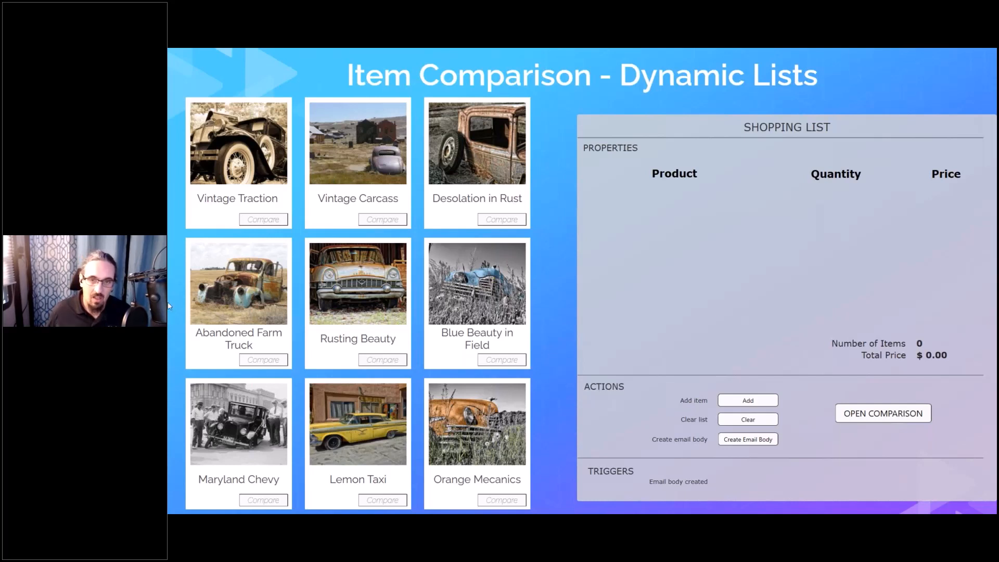
left_click(367, 222)
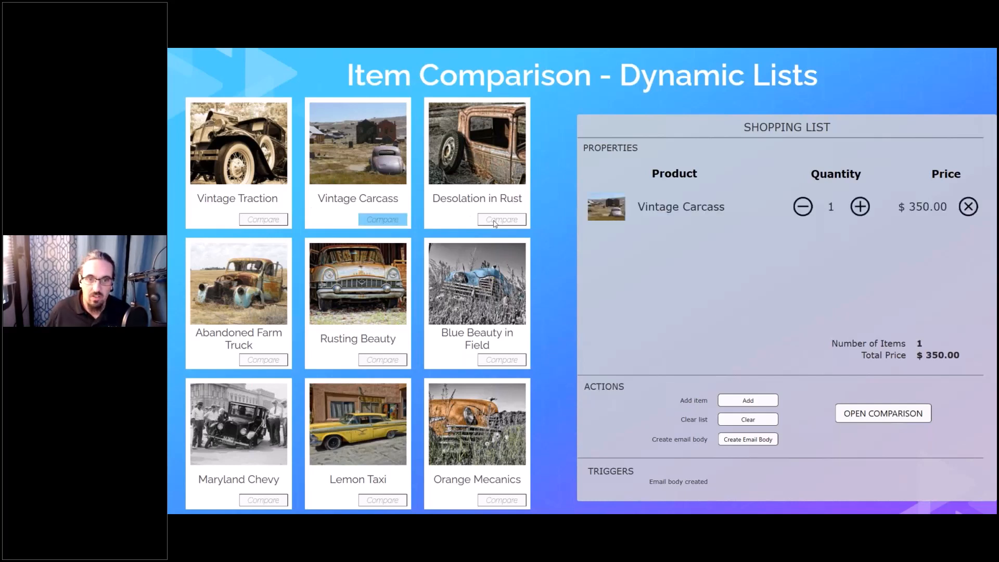
left_click(497, 221)
left_click(501, 360)
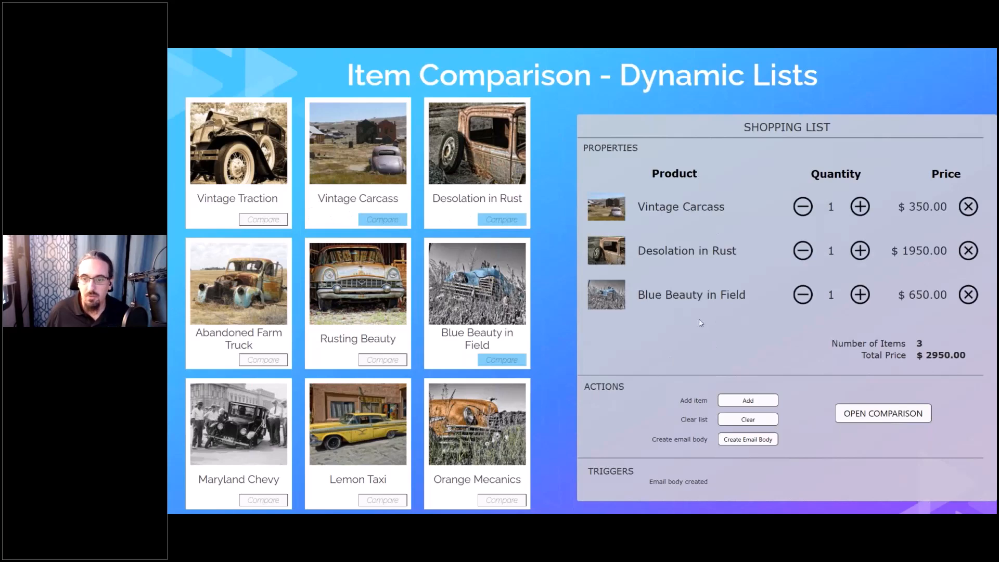
left_click(852, 413)
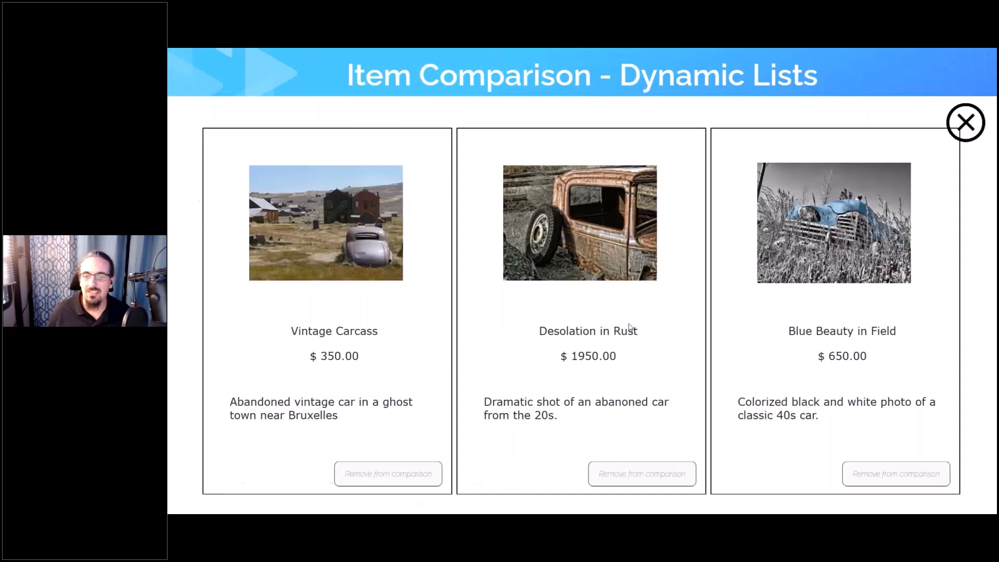
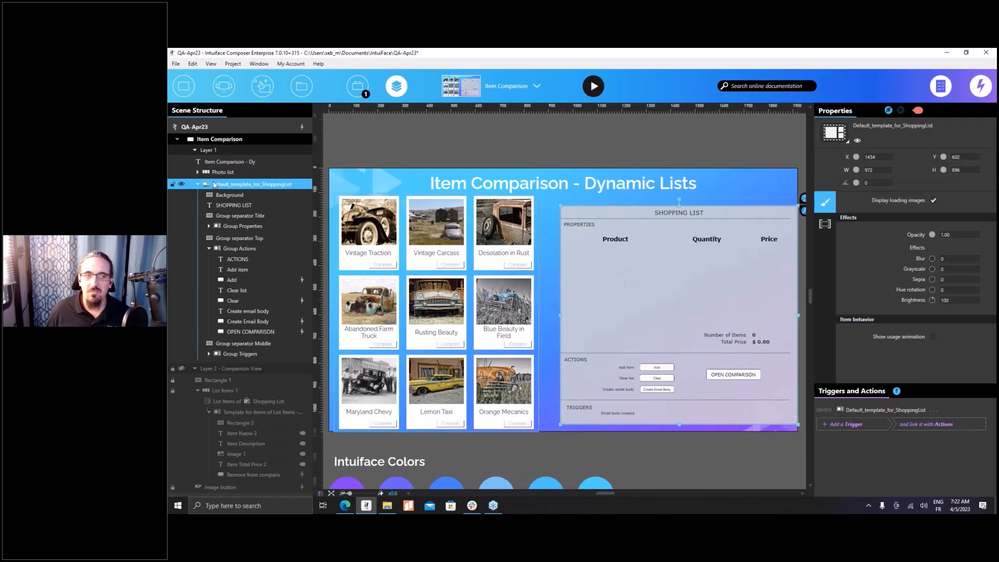
Show the Interface Assets panel, select the Shopping List asset, and enlarge the Scene Structure area
left_click(356, 86)
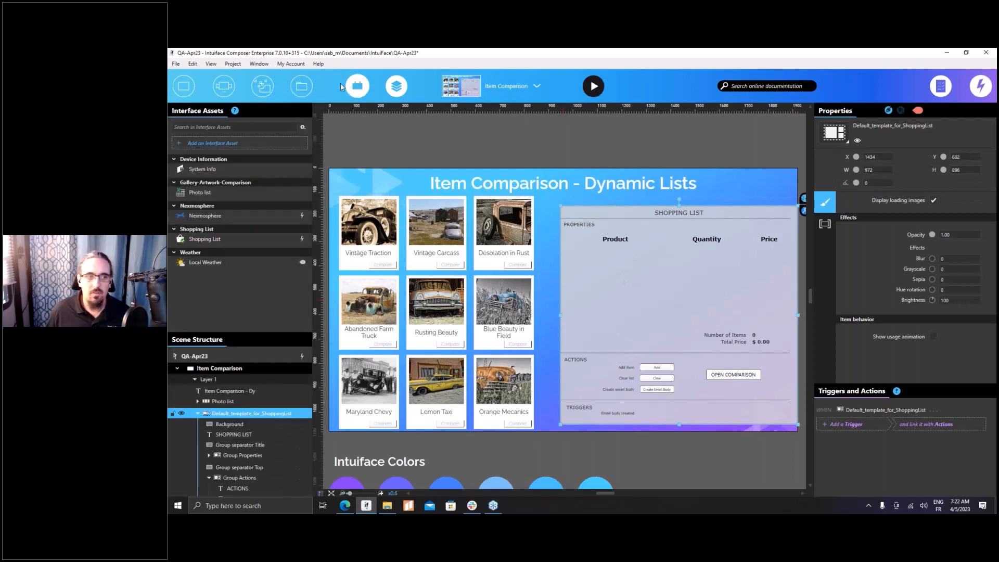
left_click(210, 239)
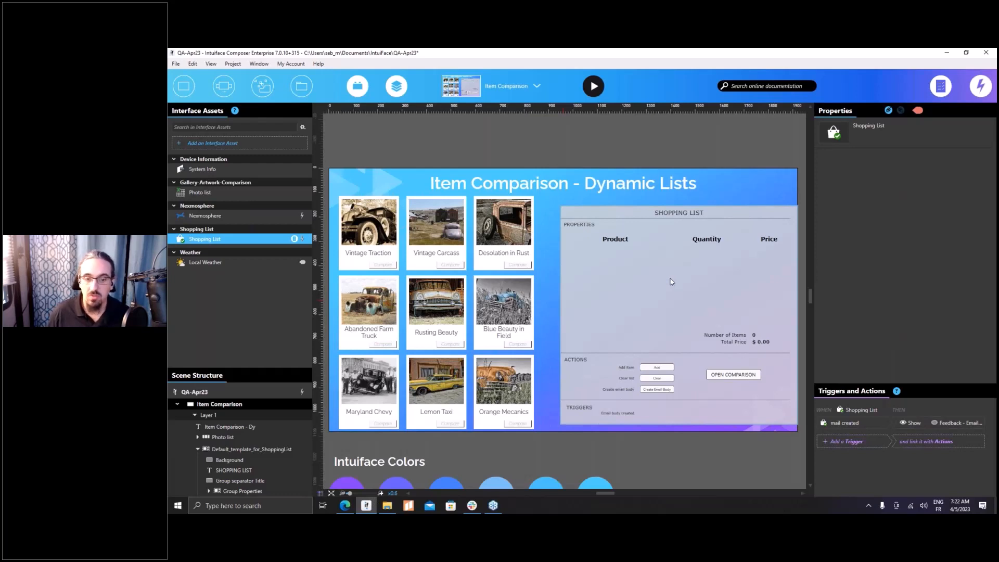
left_click_drag(230, 367, 240, 276)
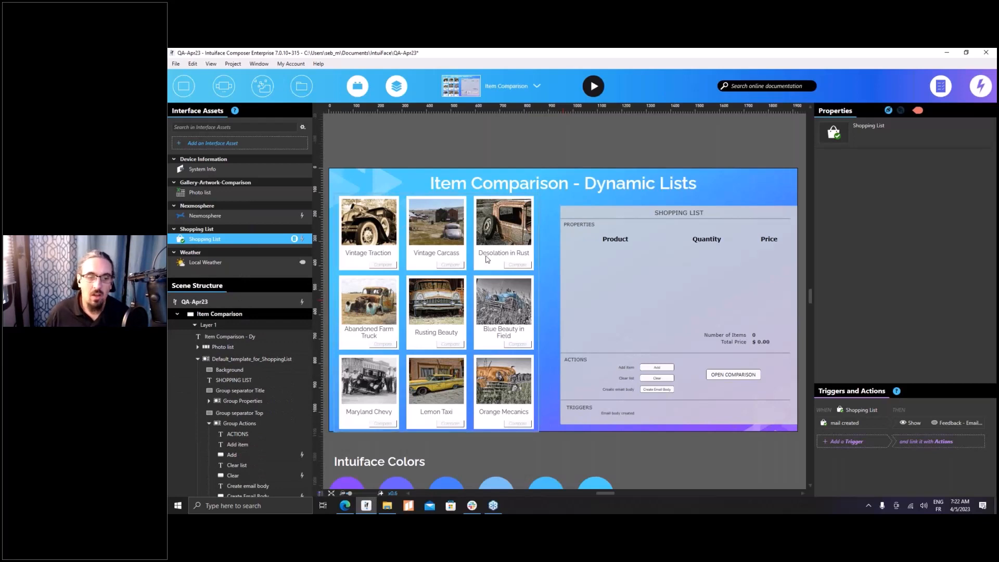
scroll(485, 258, "down", 2)
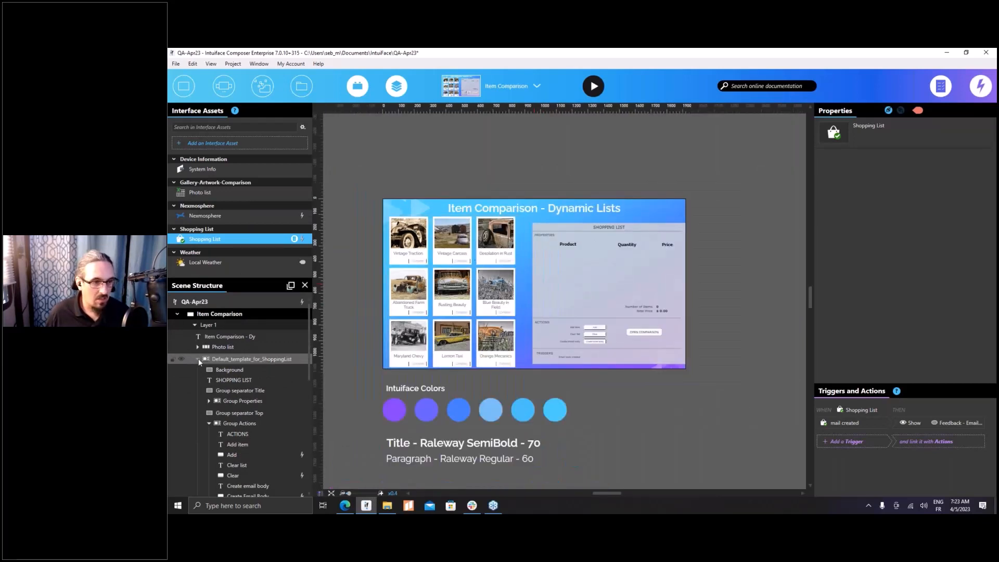
Collapse the ShoppingList template group, reveal Layer 2 - Comparison View to inspect its List Items 1 collection, and hide the layer again
left_click(192, 360)
left_click(198, 359)
left_click(184, 373)
left_click(182, 373)
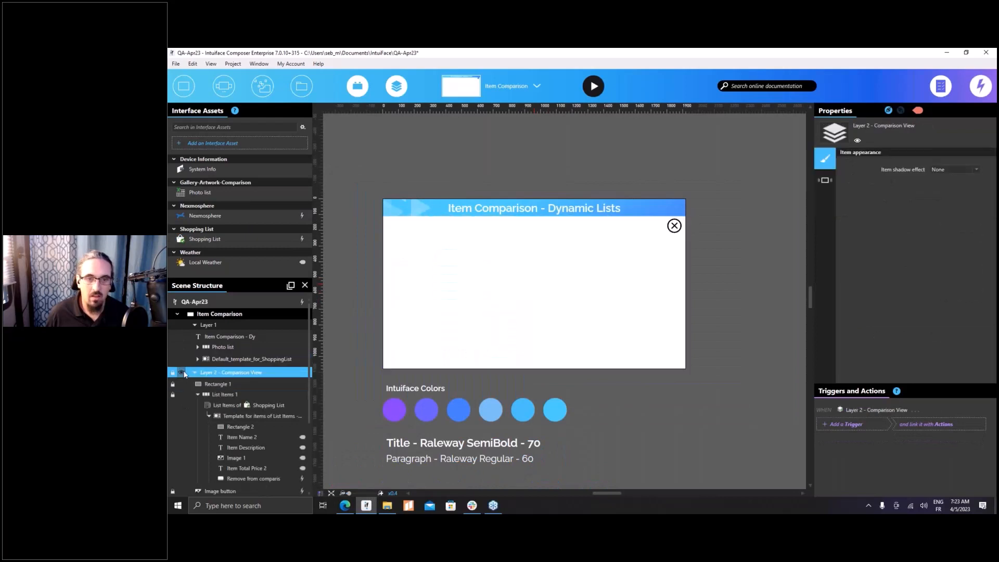
left_click(220, 394)
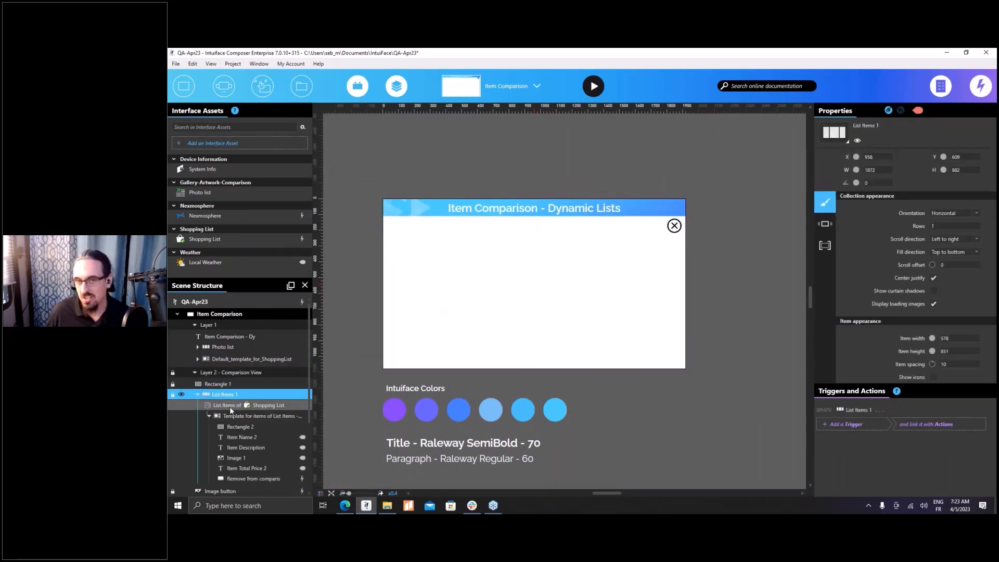
left_click(181, 372)
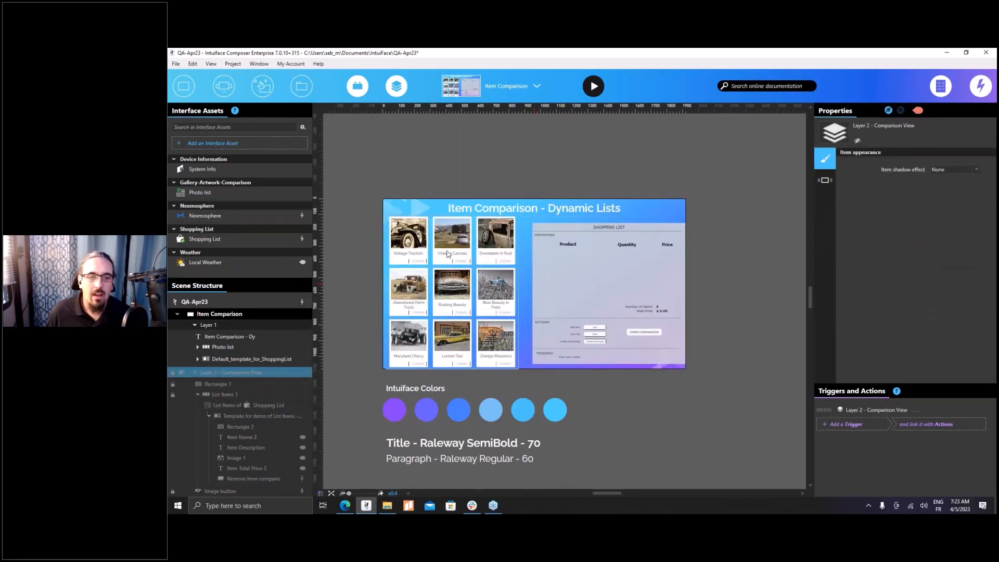
Select the Photo list collection in Layer 1 and expand it to inspect its item template
left_click(223, 347)
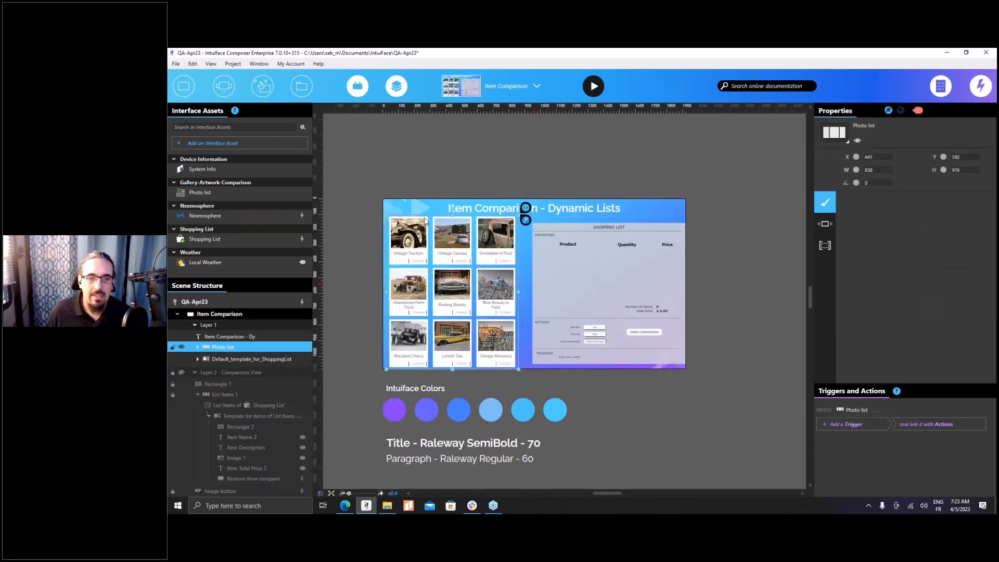
left_click(197, 346)
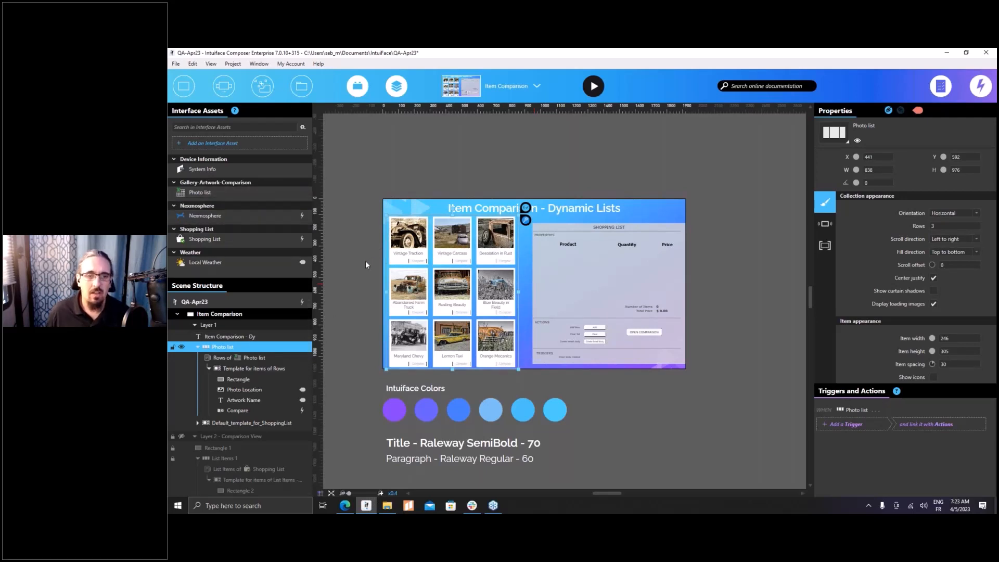
scroll(365, 265, "up", 2)
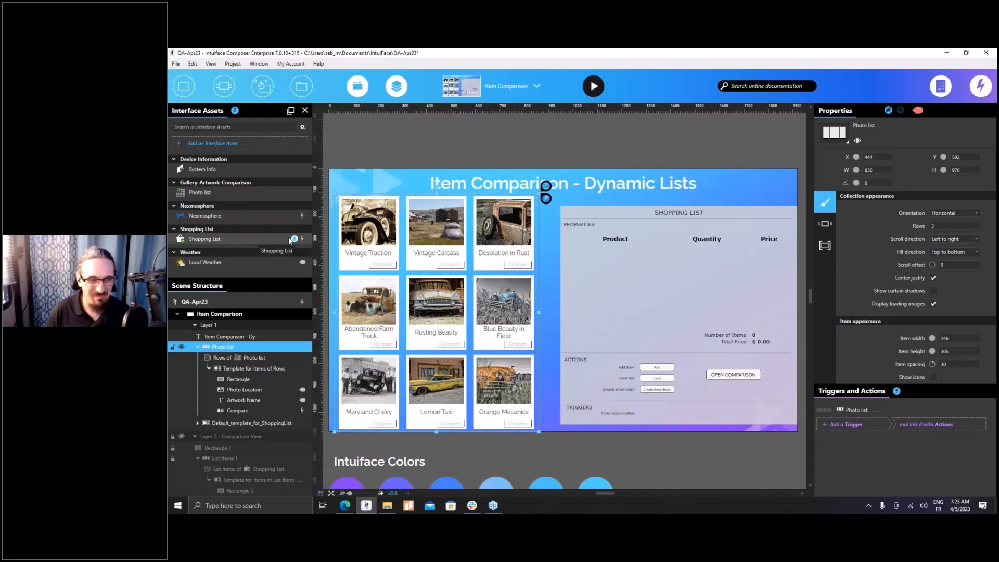
Open the X-Ray of the Photo list interface asset and reposition its window to examine the row properties
left_click(273, 192)
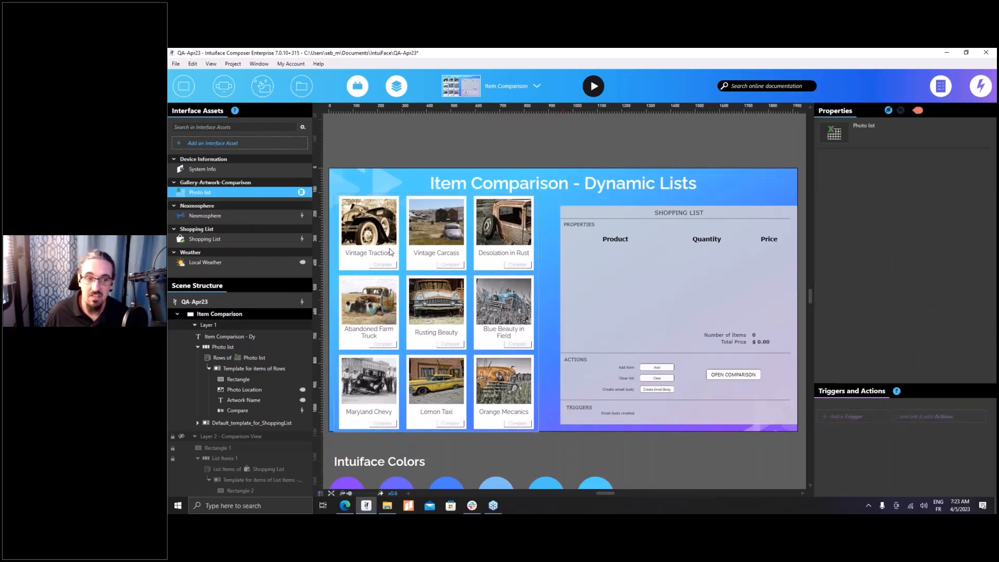
left_click(302, 192)
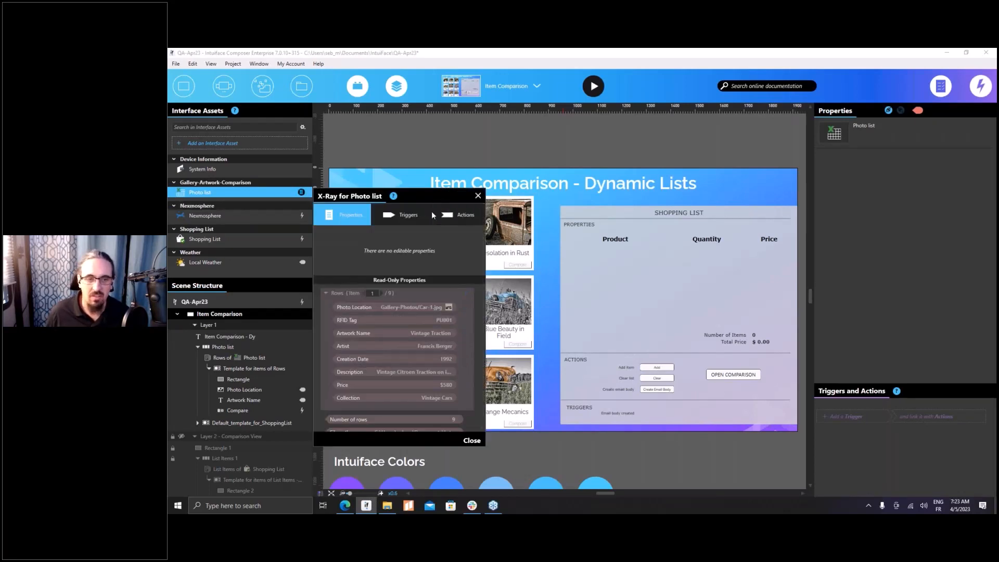
left_click_drag(434, 197, 351, 151)
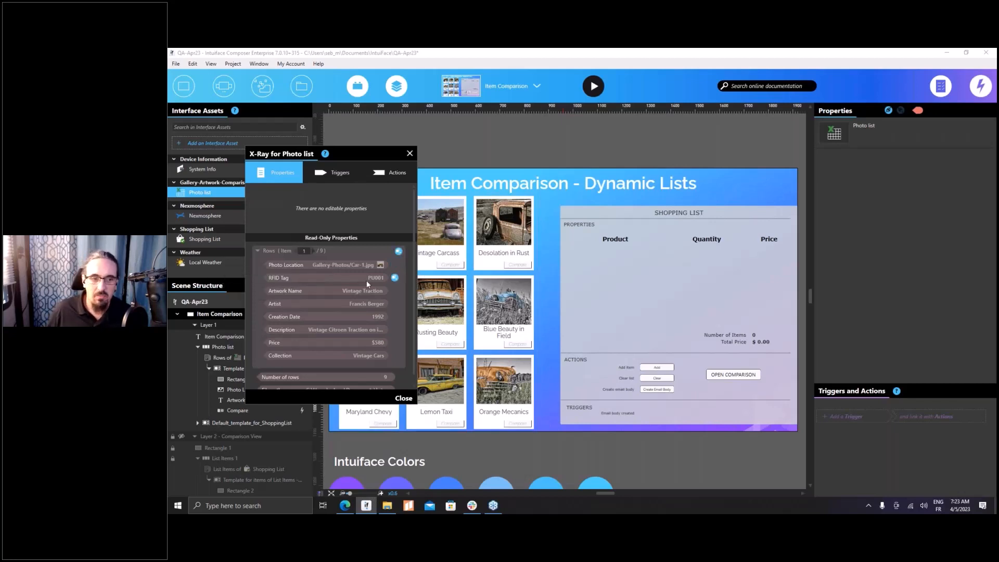
Close the X-Ray window and open the is-checked trigger details of the Compare toggle button in the Photo list item template
left_click(409, 153)
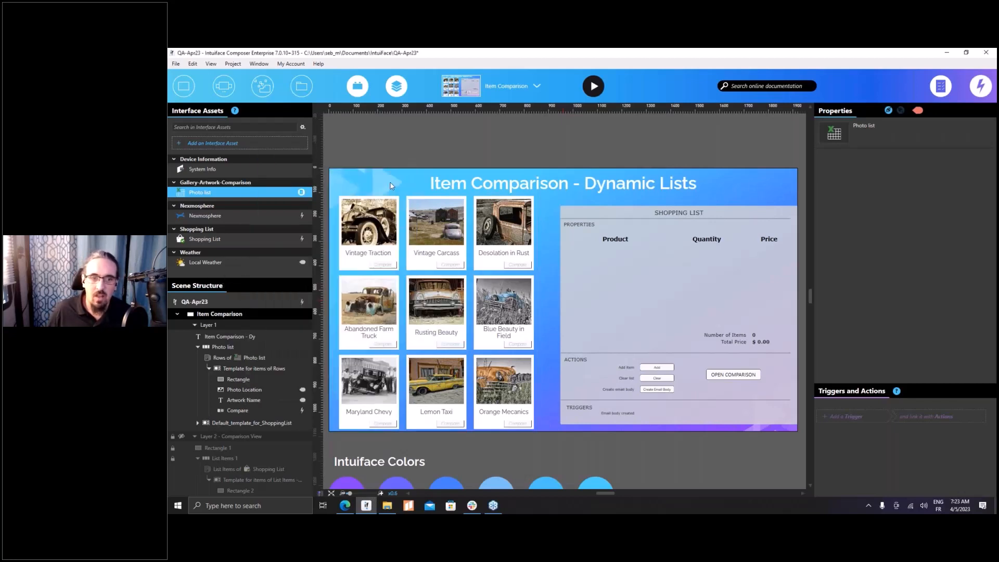
left_click(382, 264)
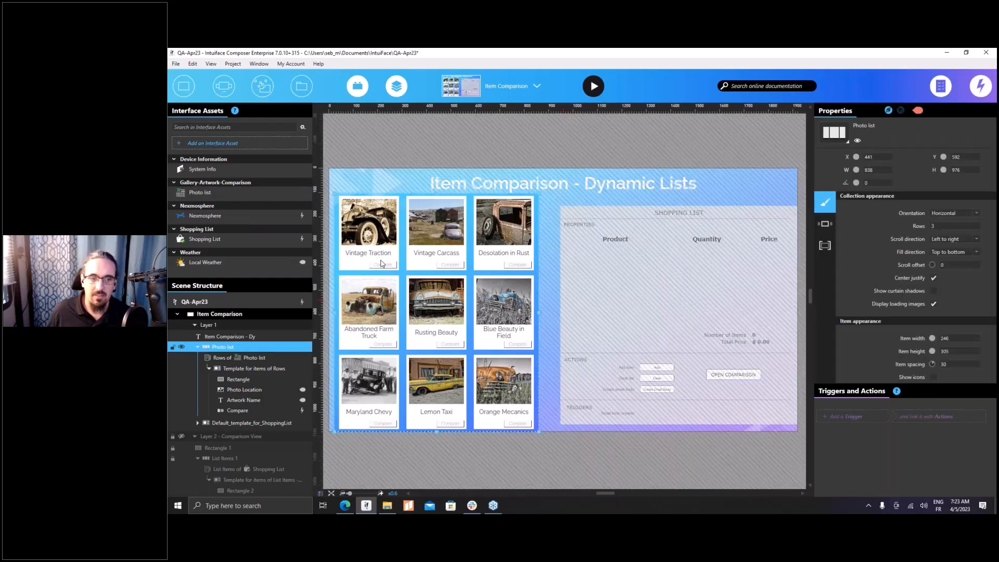
left_click(382, 265)
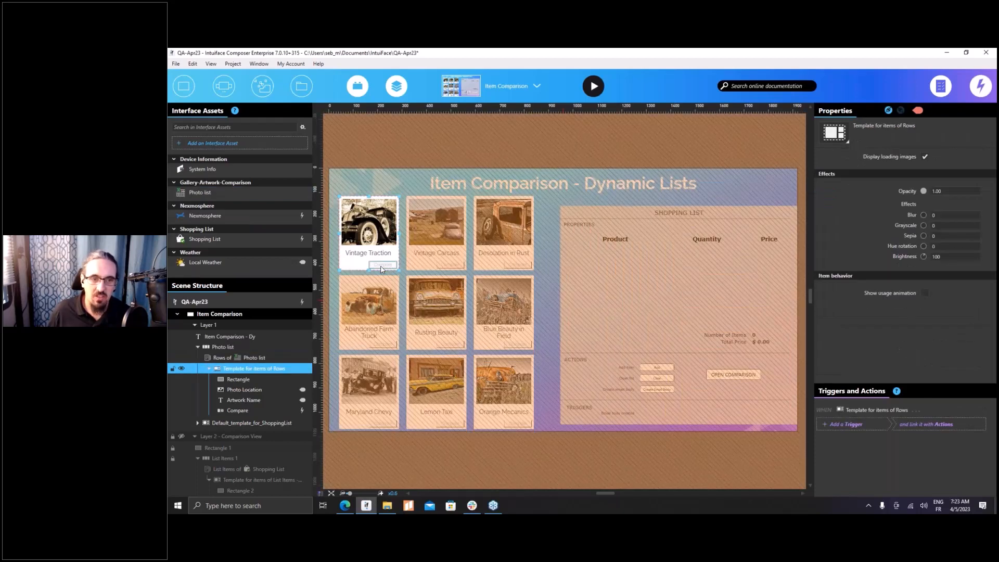
left_click(382, 266)
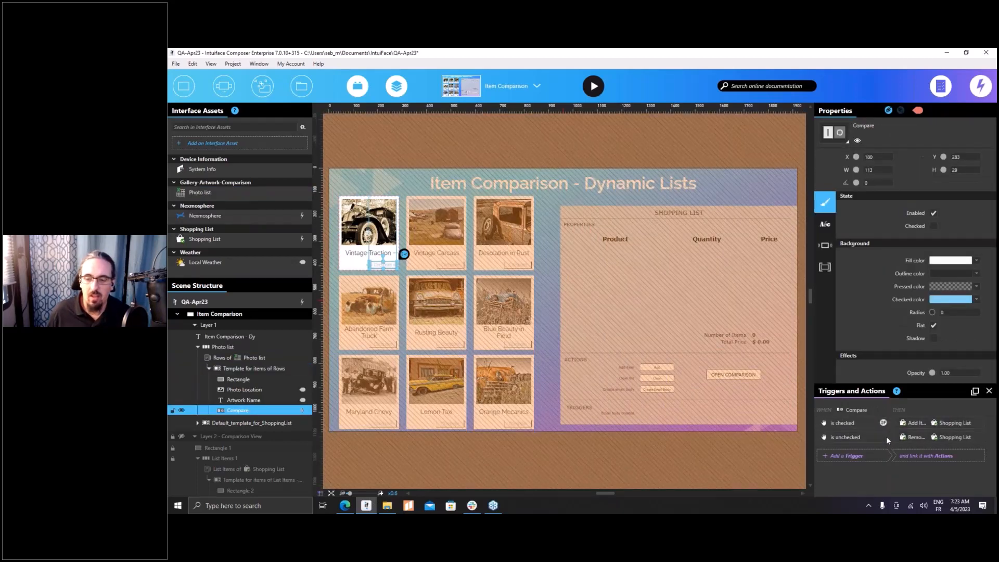
double_click(852, 424)
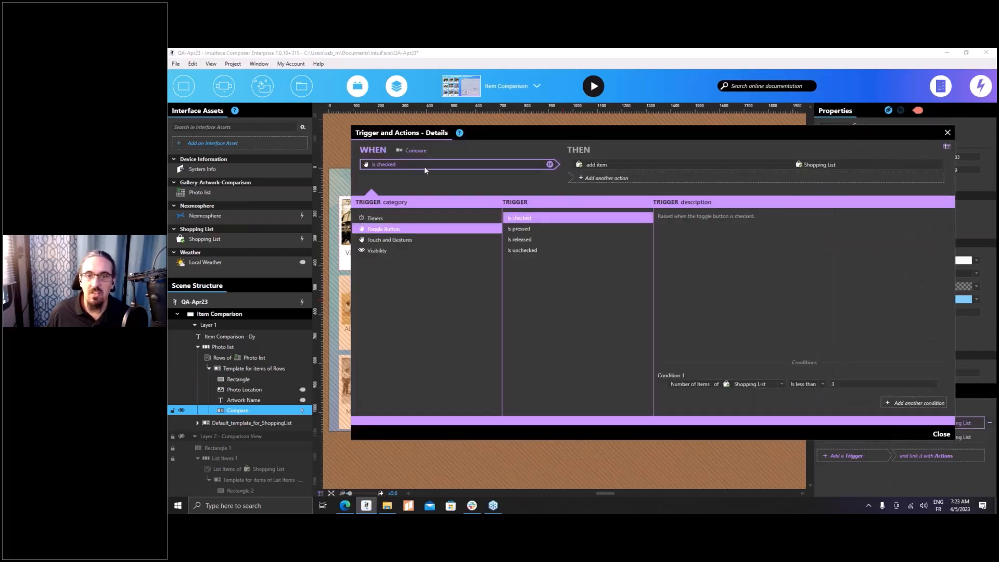
Open the Add Item action of the Shopping List and examine its Item ID property binding and other parameters
left_click(631, 162)
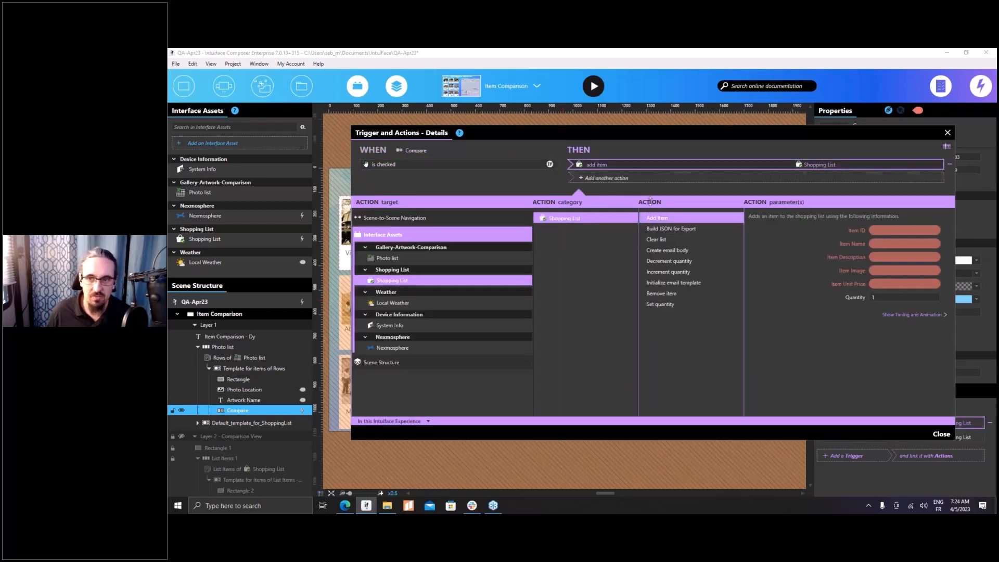
left_click(891, 230)
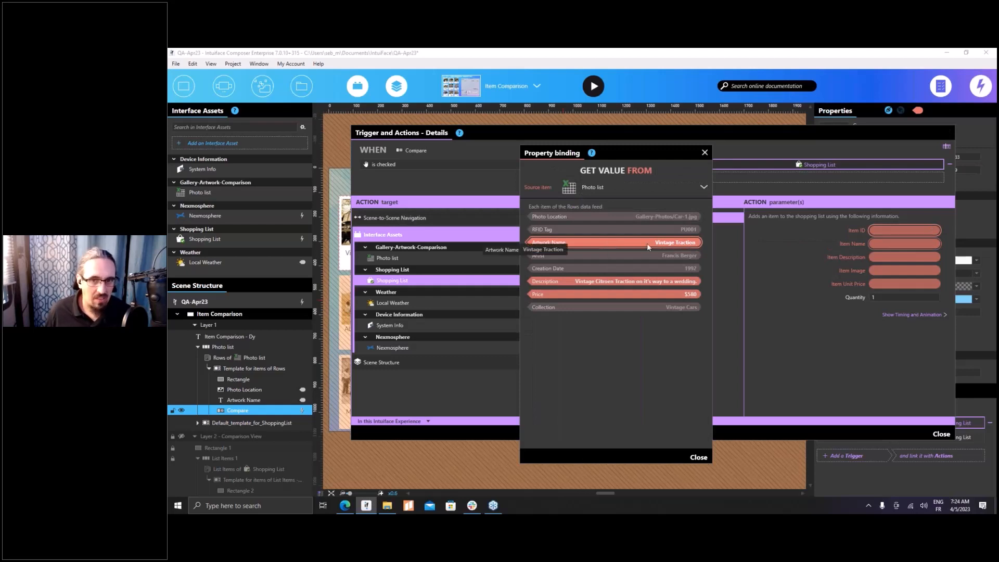
left_click(674, 244)
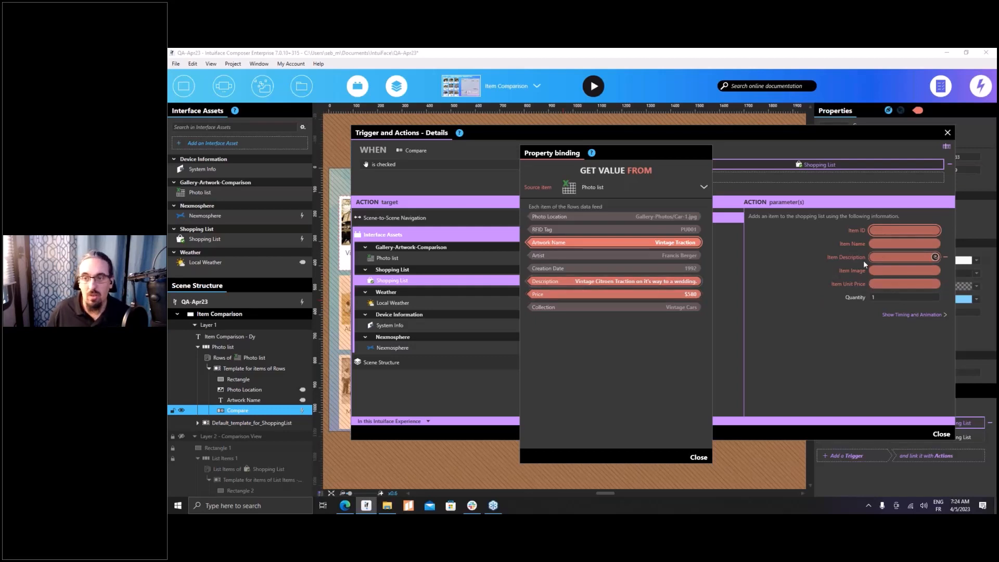
mouse_move(888, 256)
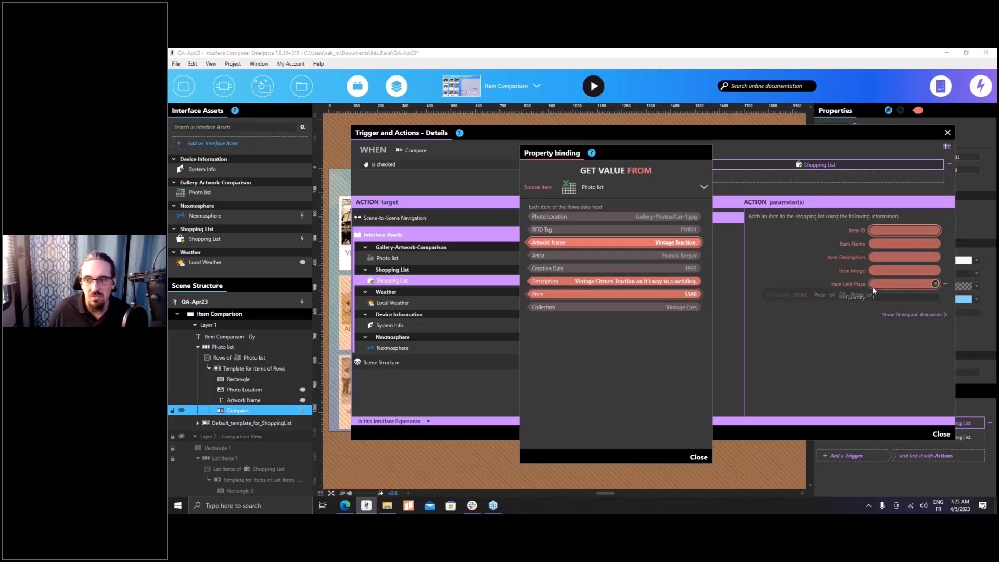
mouse_move(875, 283)
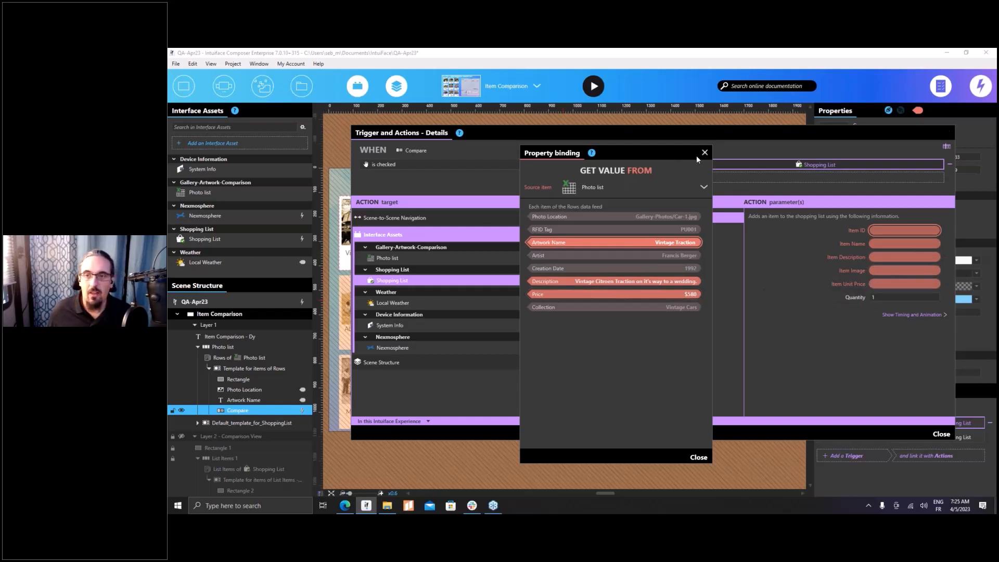
left_click(705, 152)
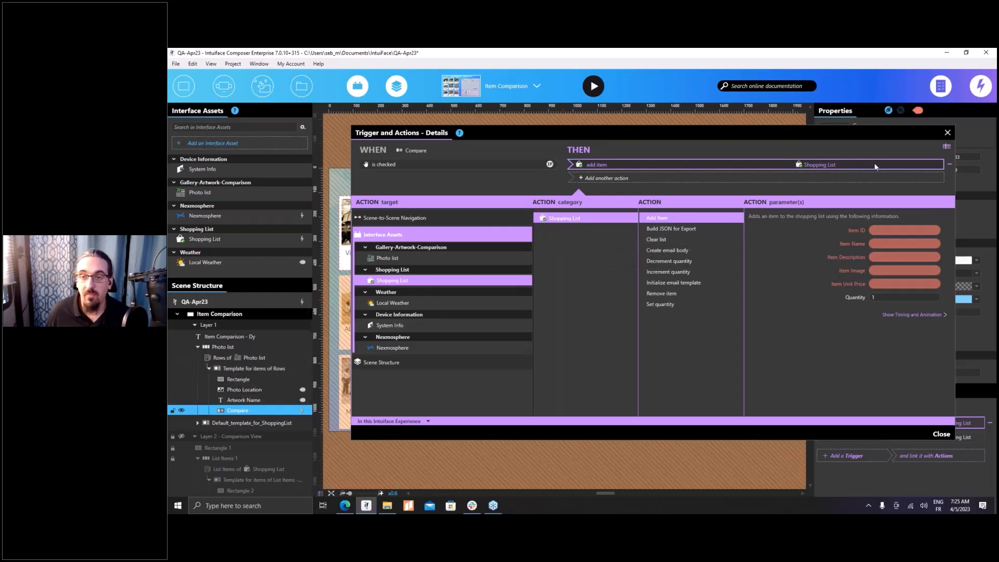
Reposition the trigger details window, then review the Remove item action of the is-unchecked trigger and its Item ID binding
left_click(776, 133)
left_click_drag(775, 133, 736, 154)
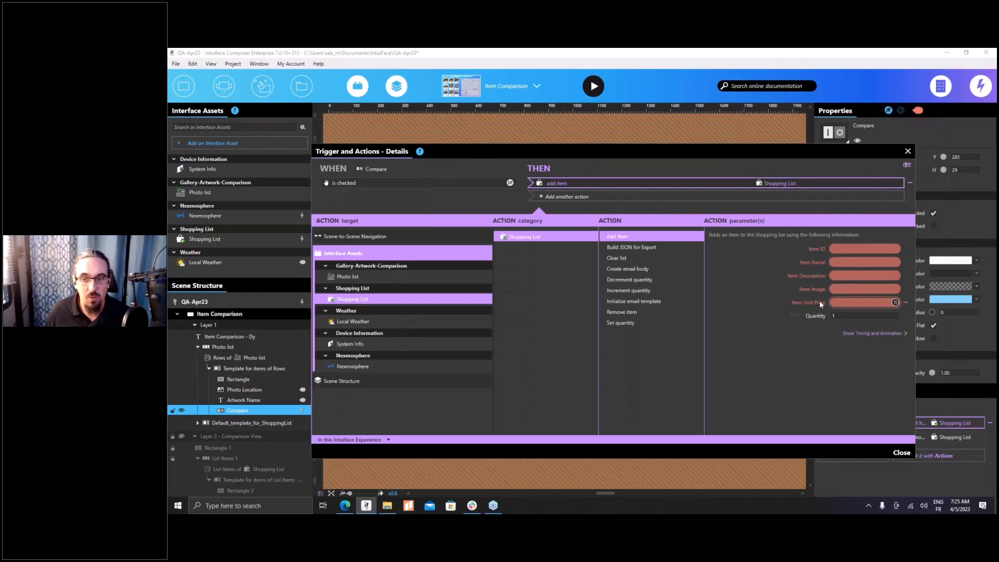
mouse_move(837, 286)
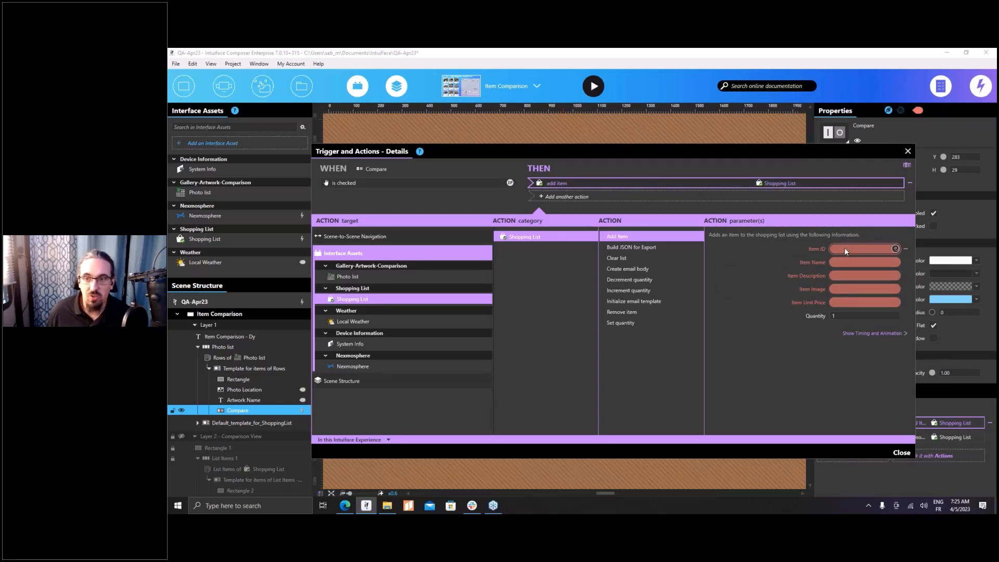
left_click_drag(828, 154, 832, 95)
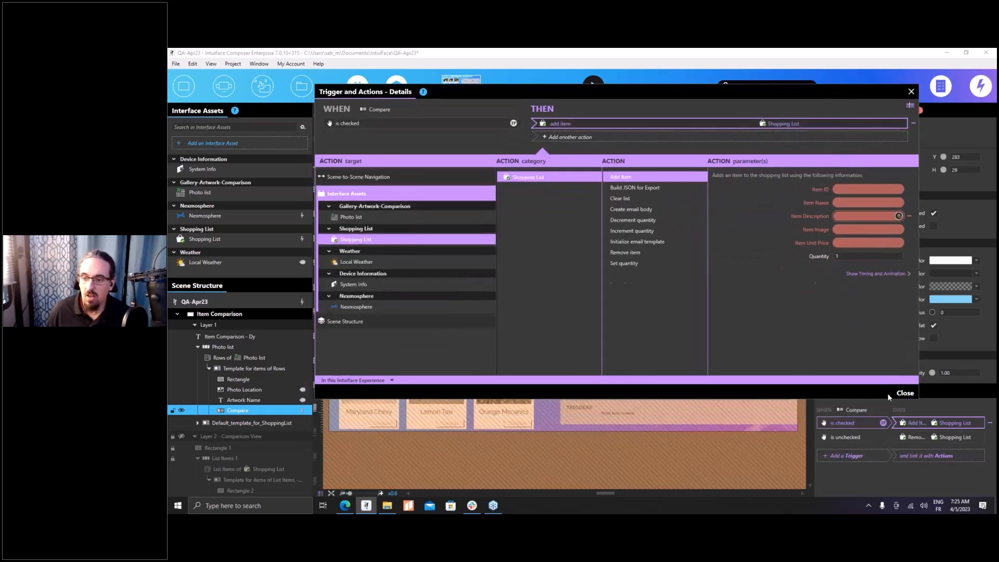
left_click(858, 441)
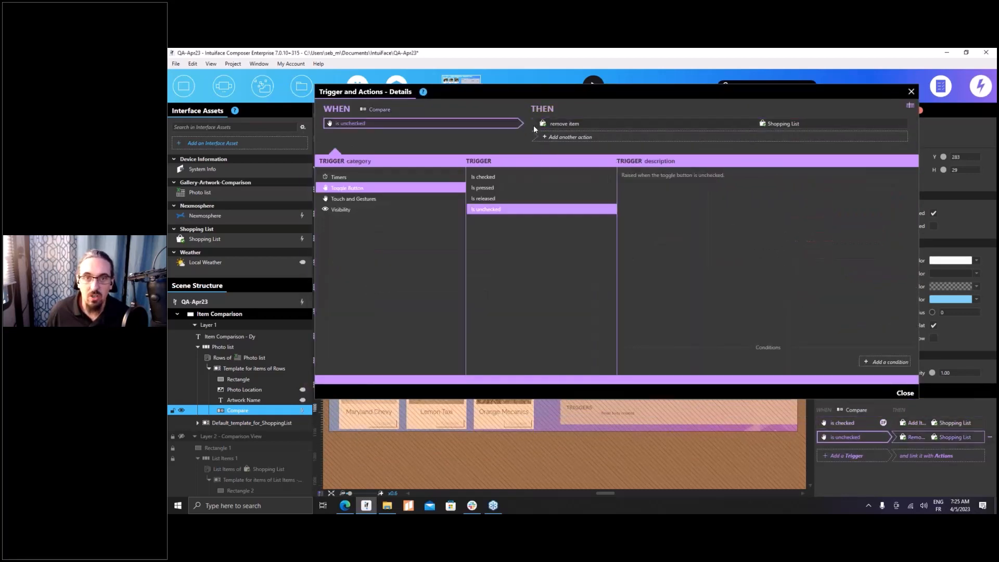
left_click(595, 124)
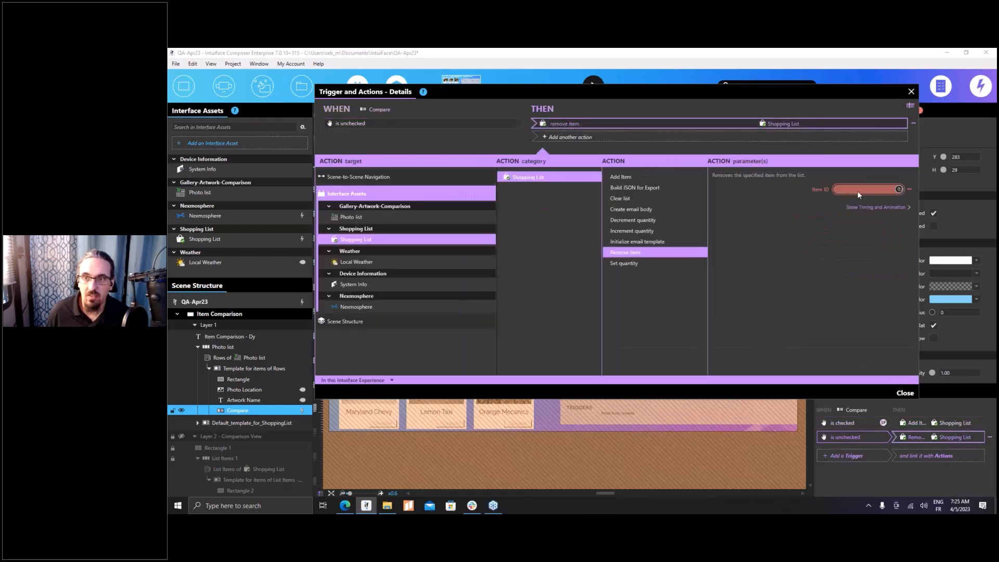
left_click(857, 189)
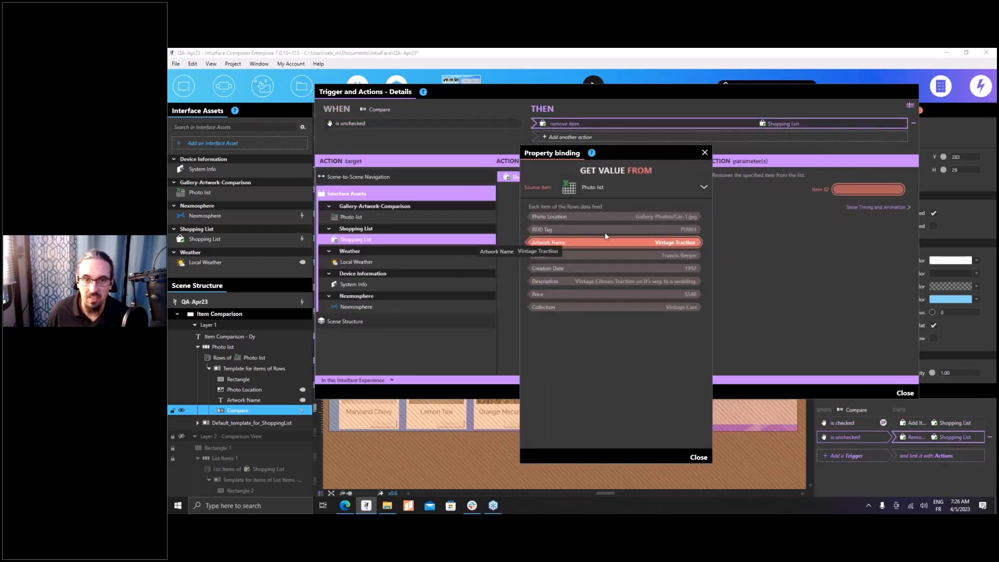
left_click(705, 152)
left_click(910, 92)
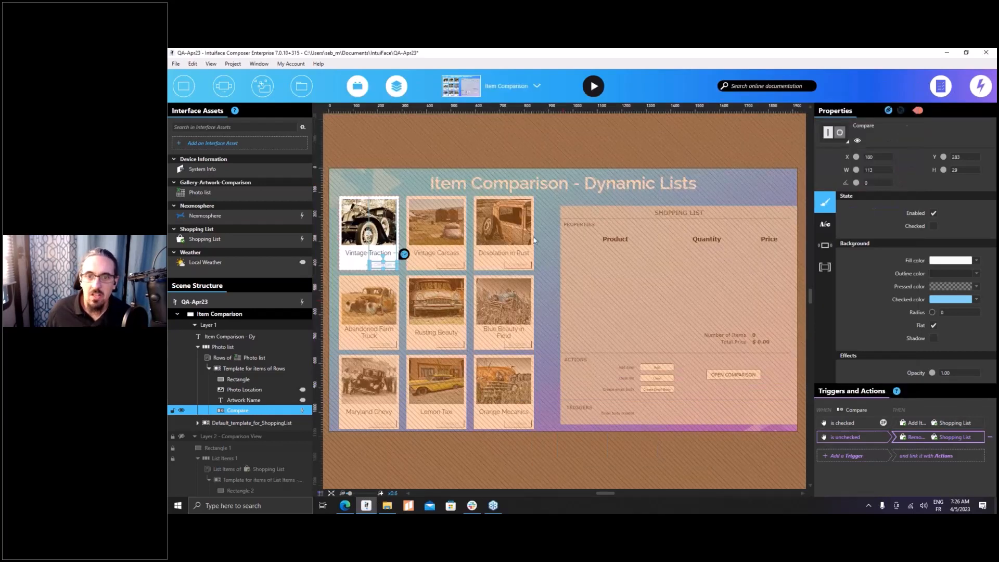
Select the Photo list collection and the Group Properties of the shopping list template in turn, then clear the selection
left_click(537, 267)
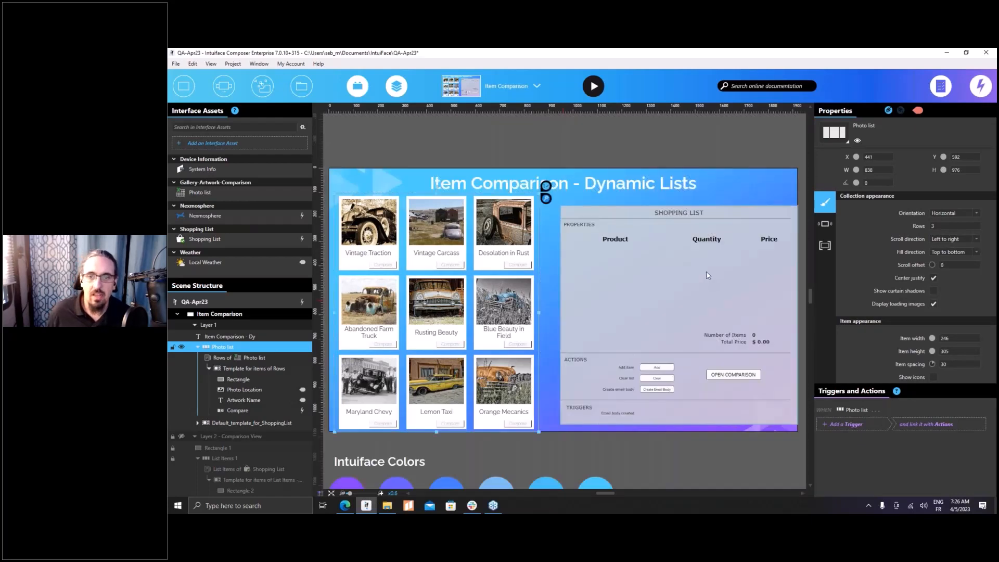
double_click(644, 288)
left_click(687, 276)
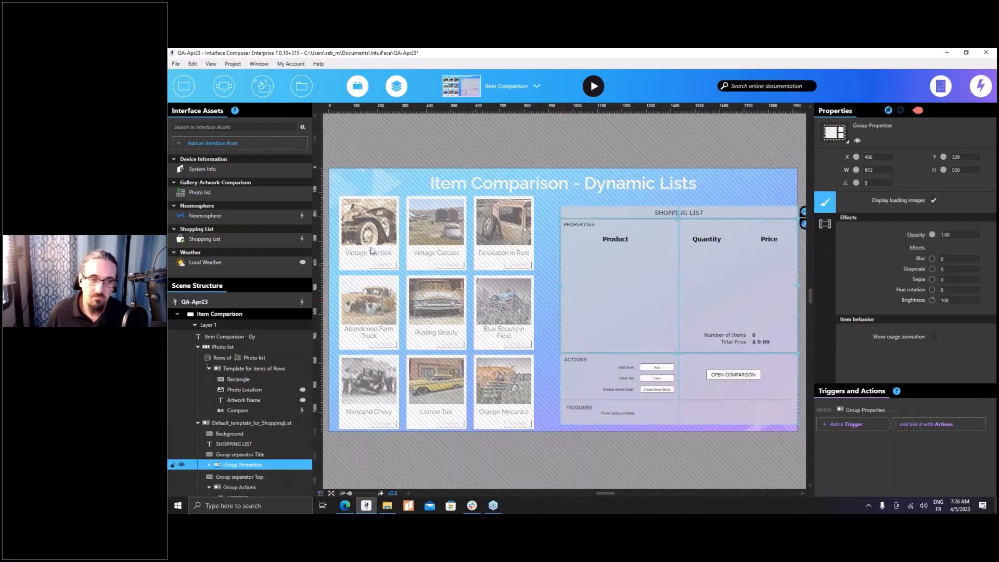
left_click(547, 158)
Reveal Layer 2 - Comparison View, enlarge the Scene Structure area, and select the data source of the List Items 1 collection
scroll(548, 158, "down", 3)
scroll(204, 405, "down", 5)
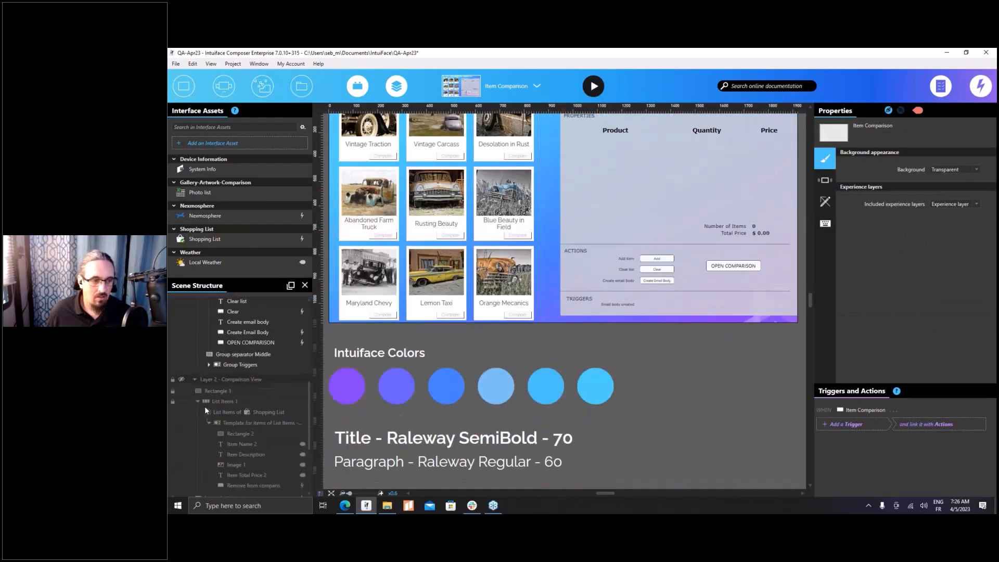
left_click(182, 379)
scroll(538, 365, "up", 2)
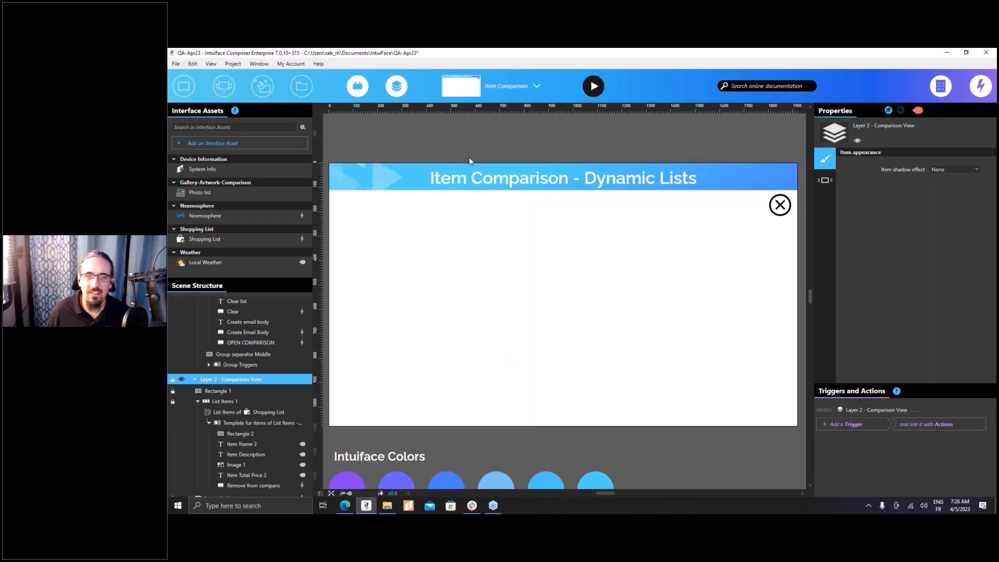
left_click_drag(221, 281, 239, 207)
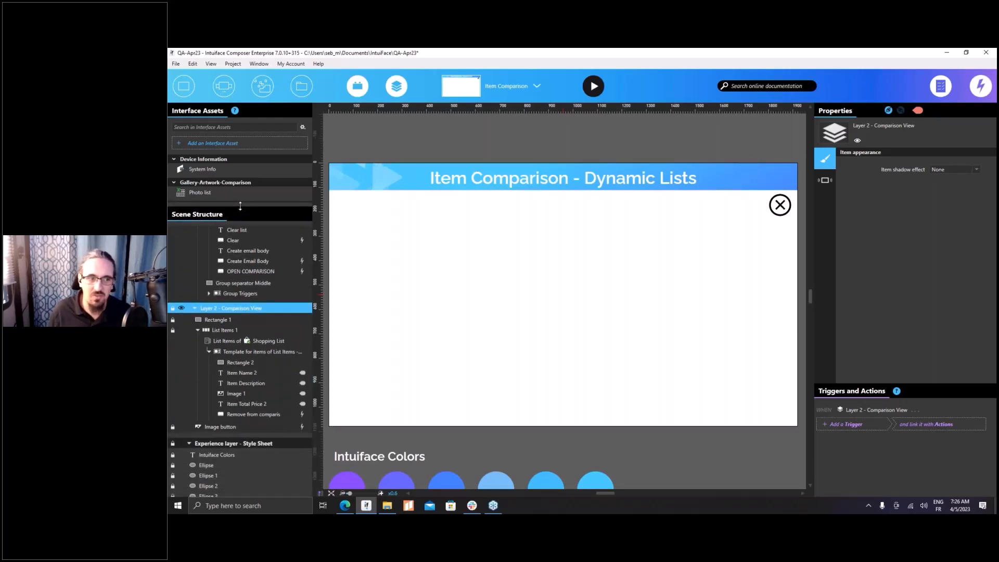
left_click(210, 330)
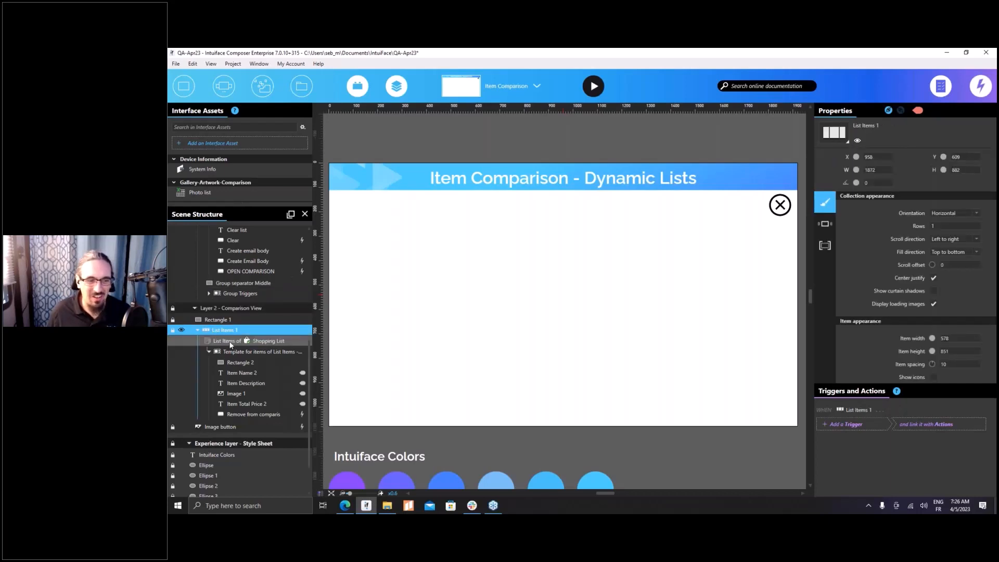
left_click(231, 341)
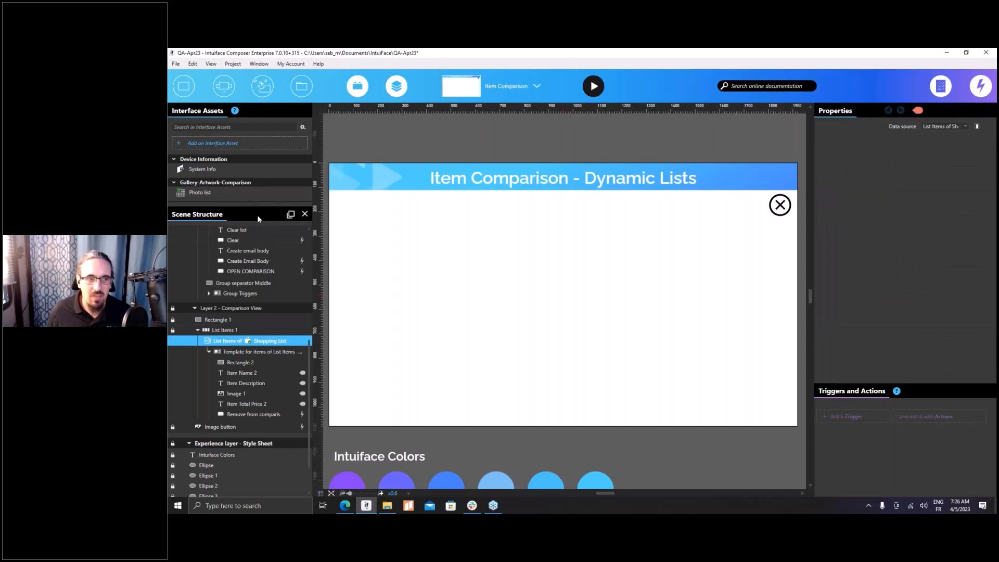
Open the X-Ray of the Shopping List interface asset and collapse its List Items to examine the List Items - Design Mode properties
left_click_drag(254, 205, 252, 272)
left_click(265, 230)
left_click(262, 239)
left_click(263, 231)
left_click(295, 238)
left_click_drag(417, 239, 445, 151)
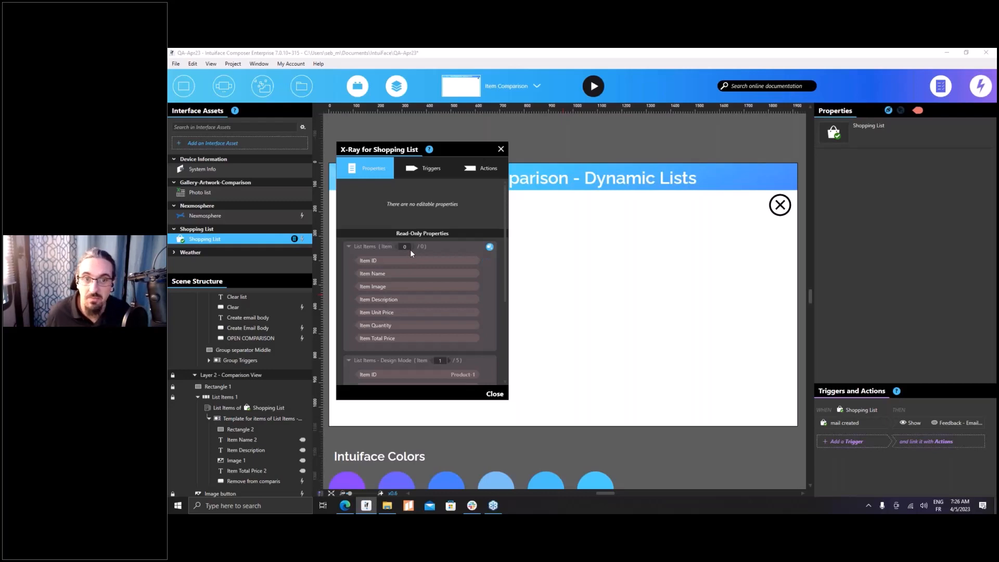
left_click(348, 247)
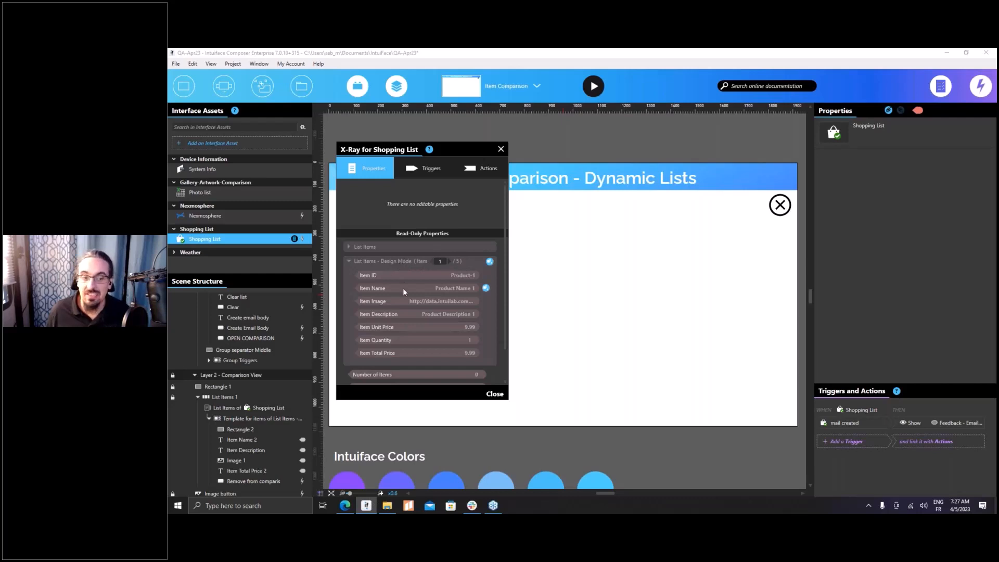
left_click(501, 149)
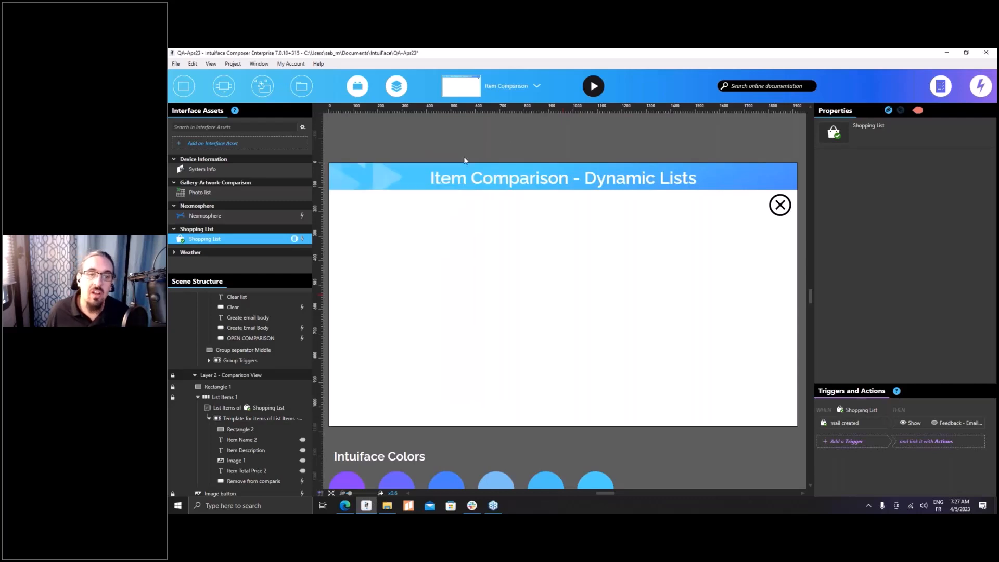
Set the data source of the List Items 1 collection to List Items - Design Mode of Shopping List
left_click(231, 398)
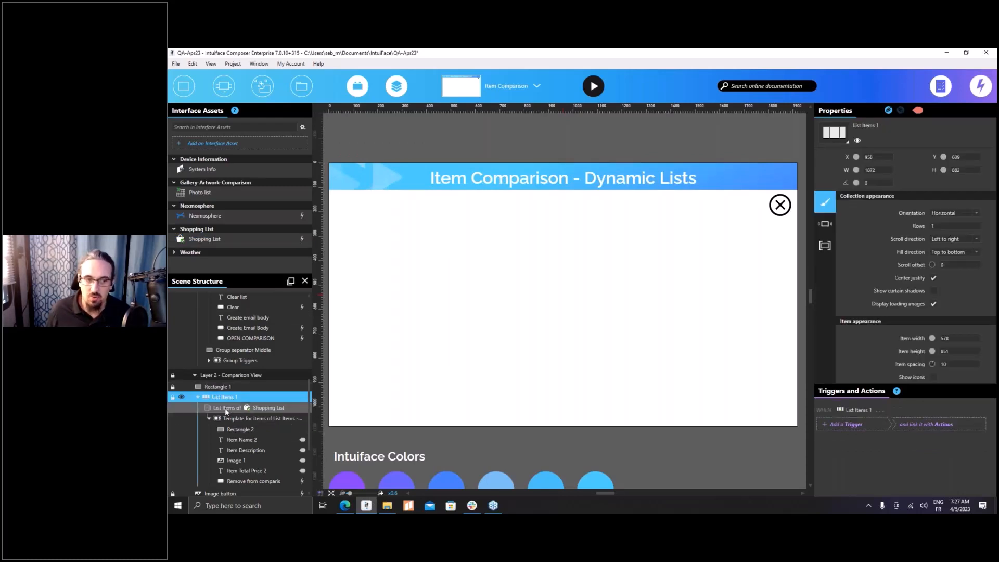
left_click(224, 408)
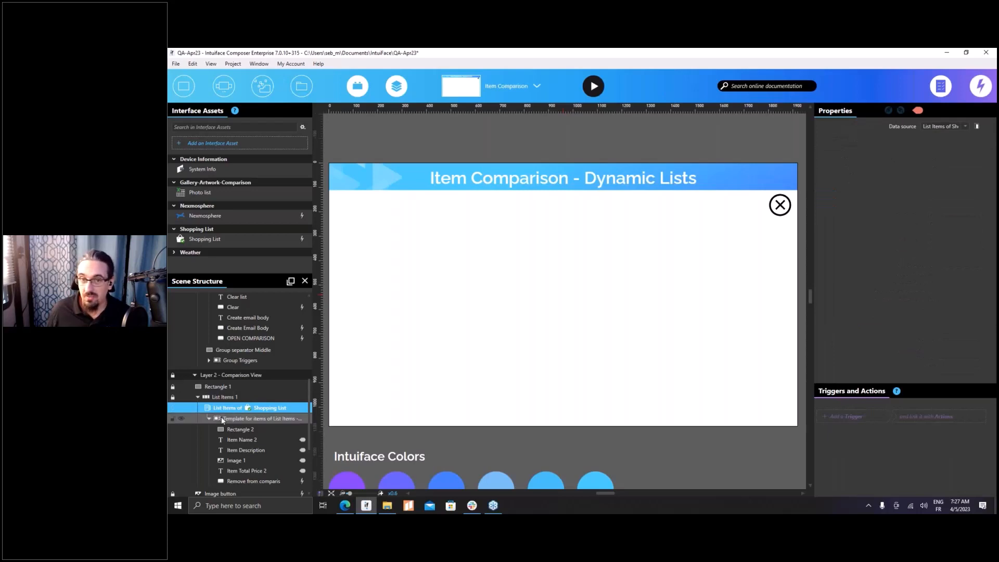
left_click(934, 129)
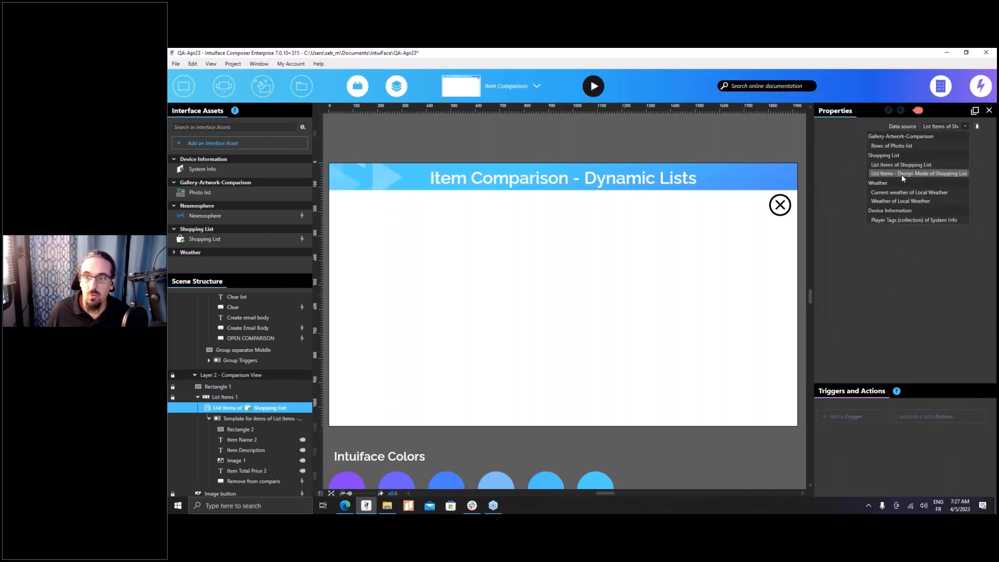
left_click(919, 173)
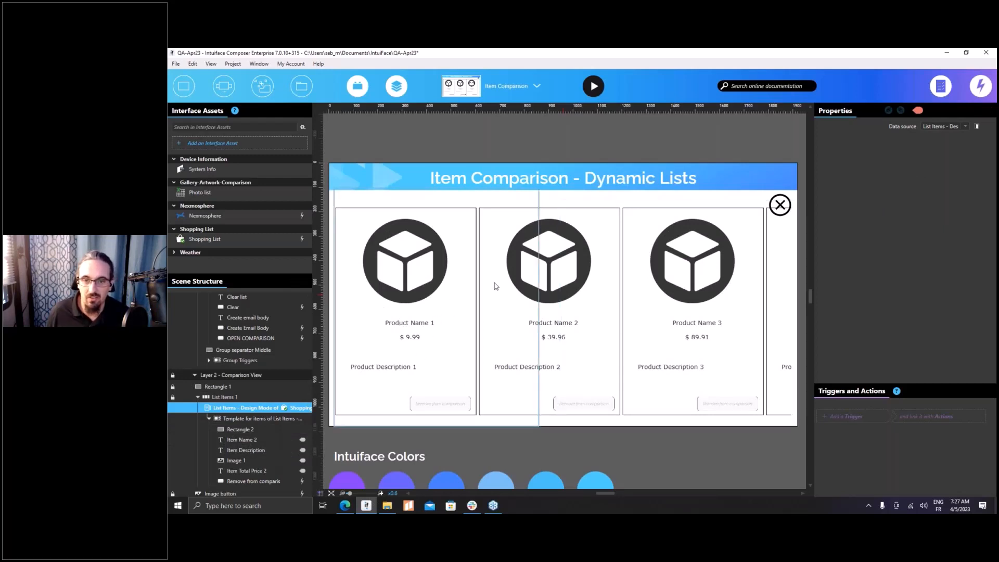
Collapse the Default_template_for_ShoppingList group and unlock the List Items 1 collection in the Comparison View layer
scroll(528, 298, "down", 2)
left_click(549, 308)
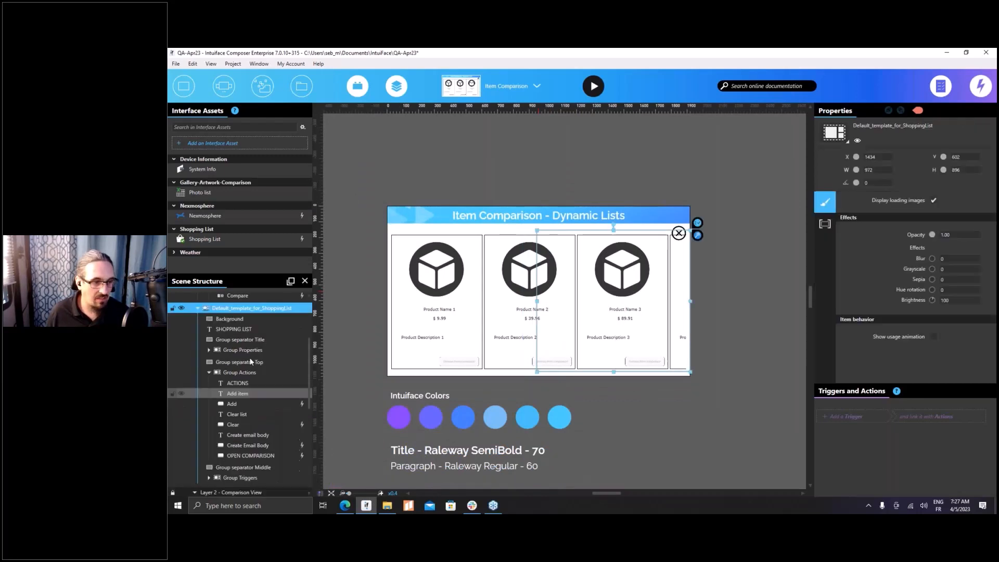
scroll(201, 327, "up", 2)
left_click(198, 370)
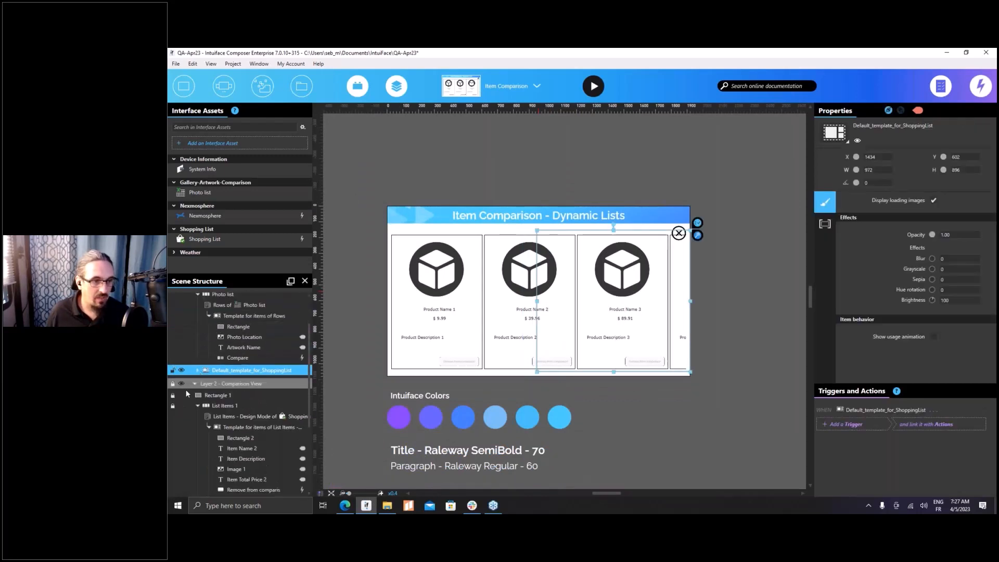
left_click(172, 405)
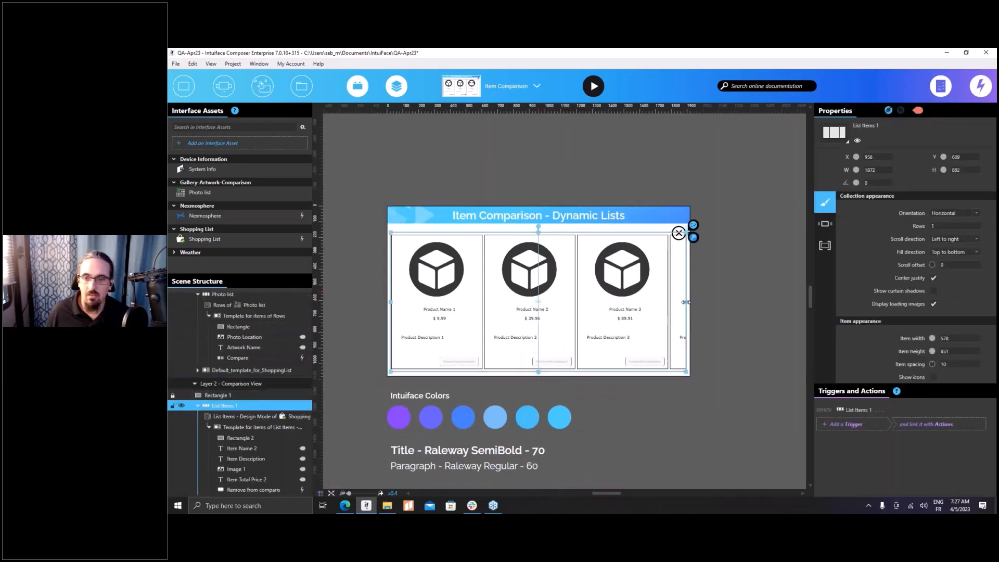
Narrow the List Items 1 collection to a width of 1780 so it clears the comparison view's close button
left_click_drag(823, 292, 862, 292)
scroll(697, 263, "down", 2)
left_click_drag(638, 269, 541, 271)
scroll(519, 271, "up", 2)
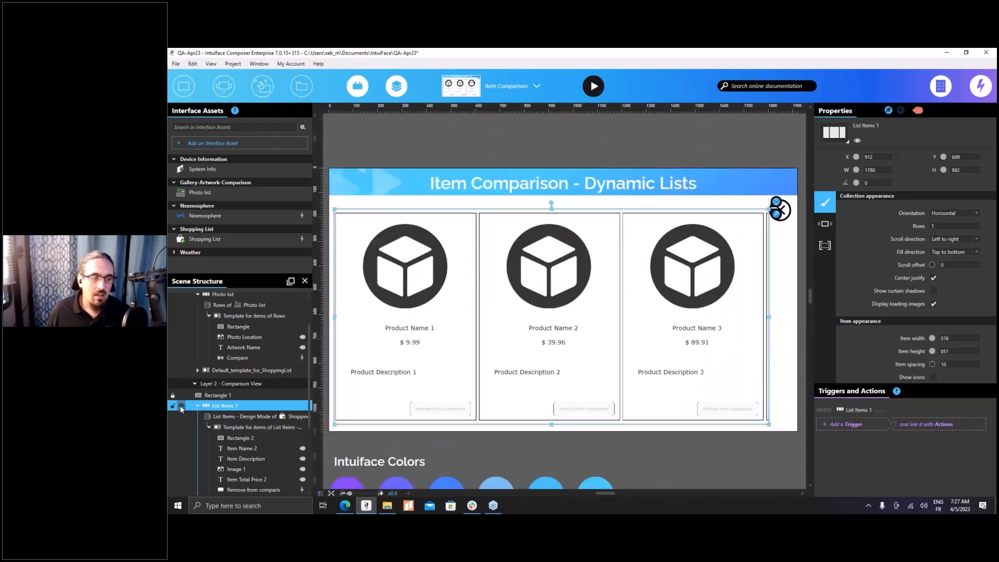
double_click(376, 311)
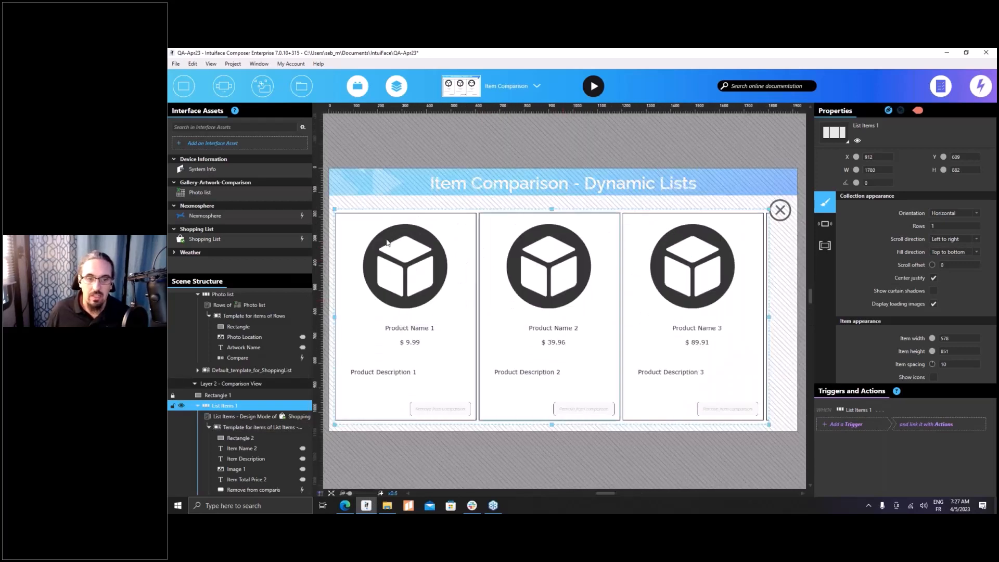
Set the data source of the List Items 1 collection to List Items of Shopping List
left_click(248, 416)
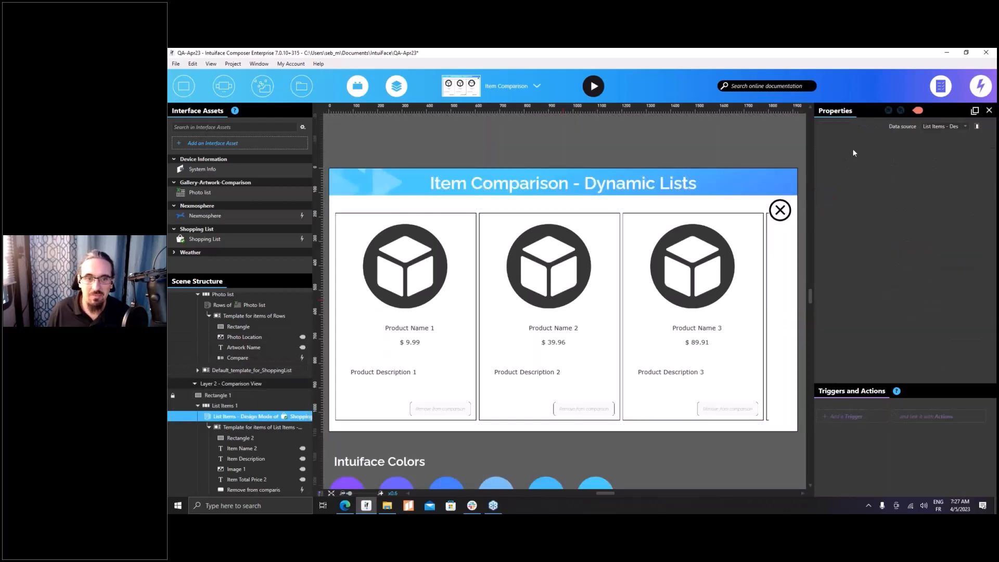
left_click(949, 129)
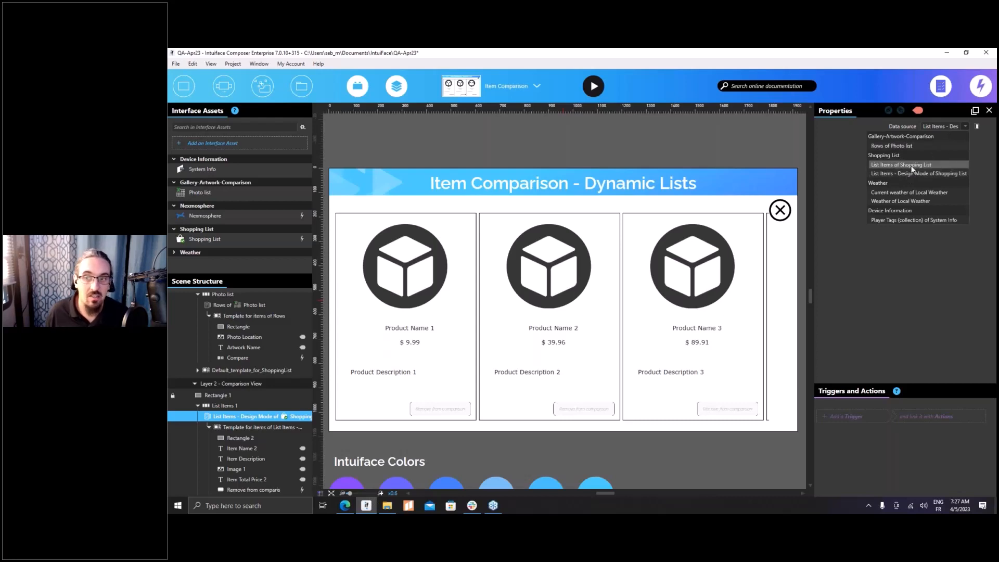
left_click(911, 164)
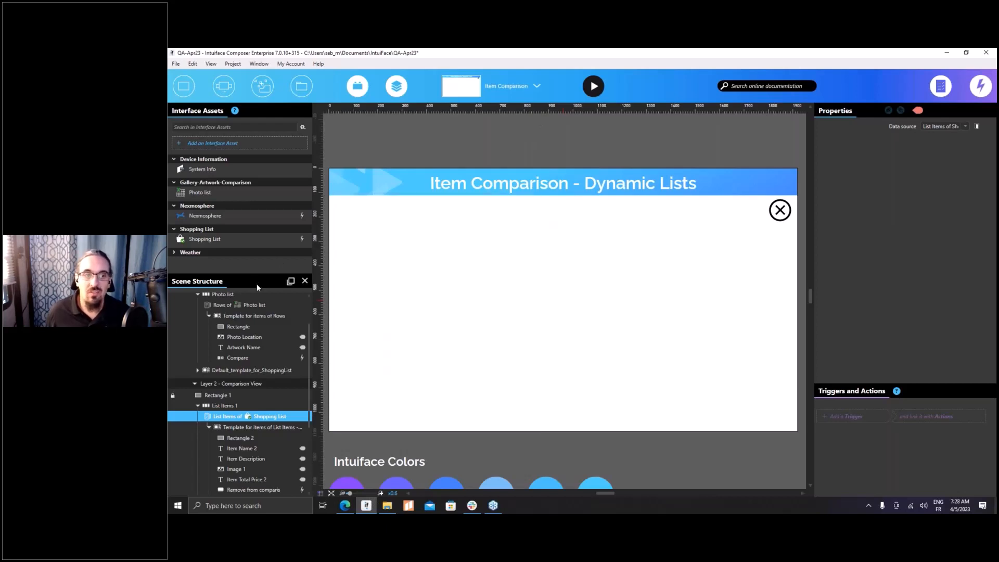
Hide Layer 2 - Comparison View in the Item Comparison scene and deselect it
left_click_drag(257, 291, 261, 293)
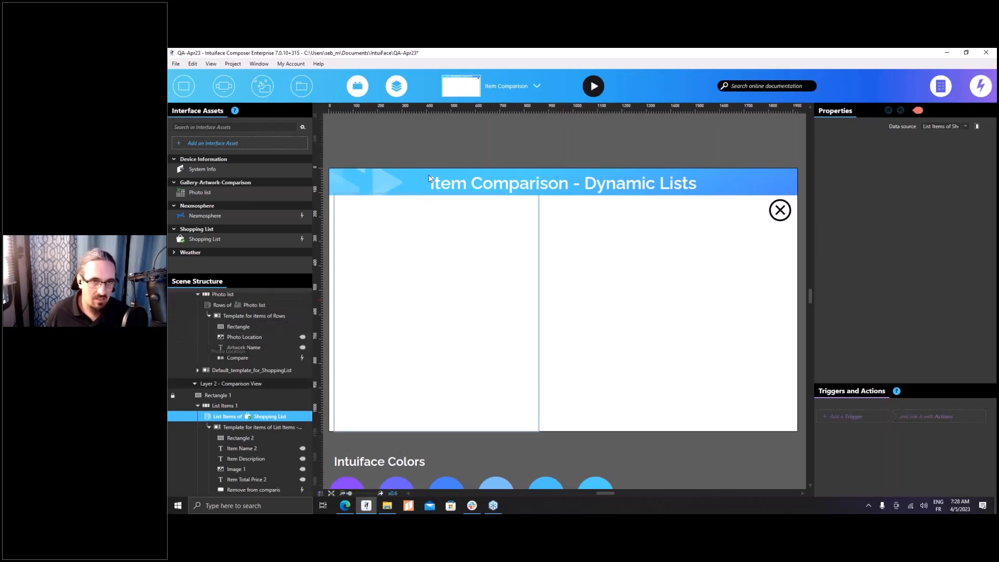
left_click(222, 384)
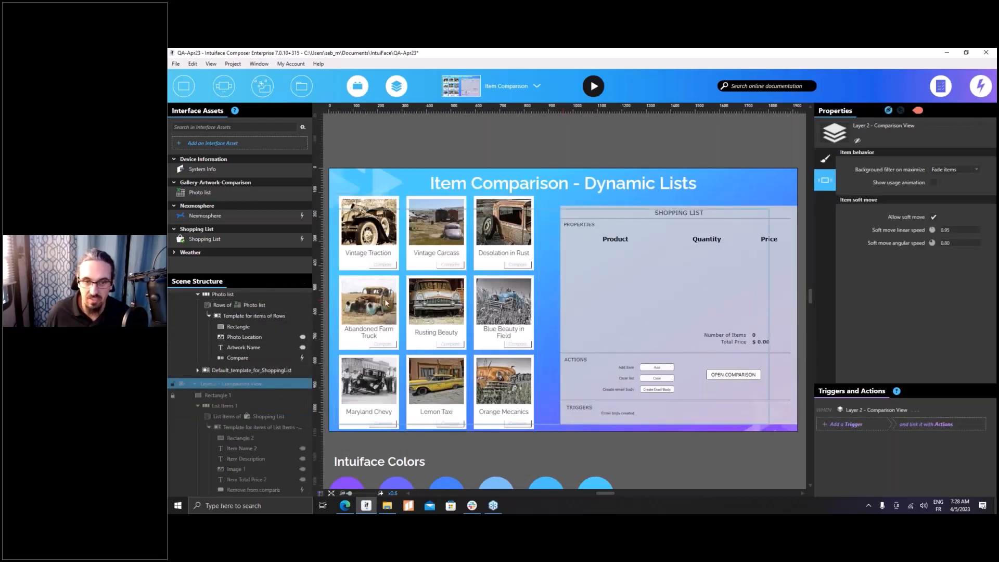
left_click(458, 147)
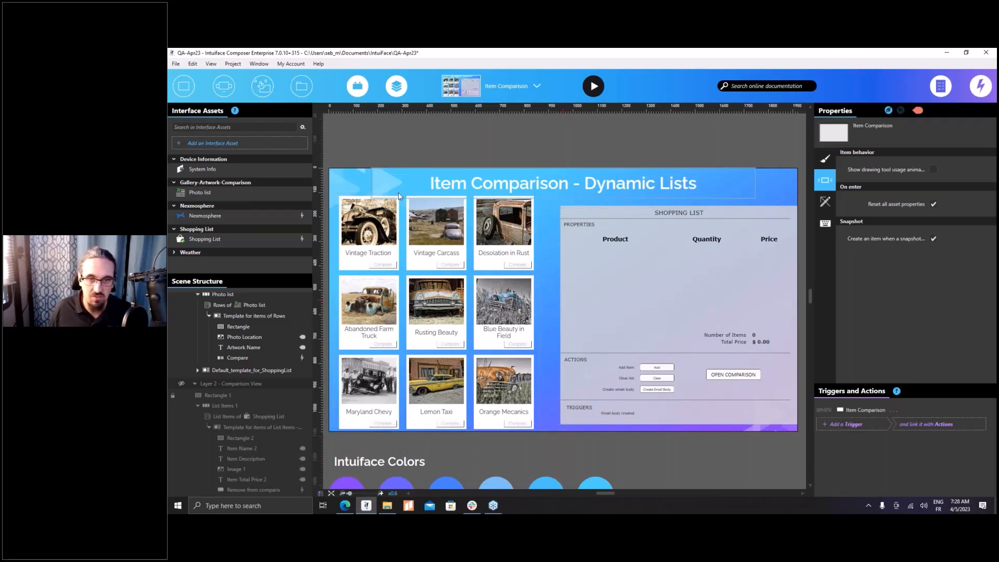
Play the Item Comparison RFID scene and open its comparison view
left_click(500, 98)
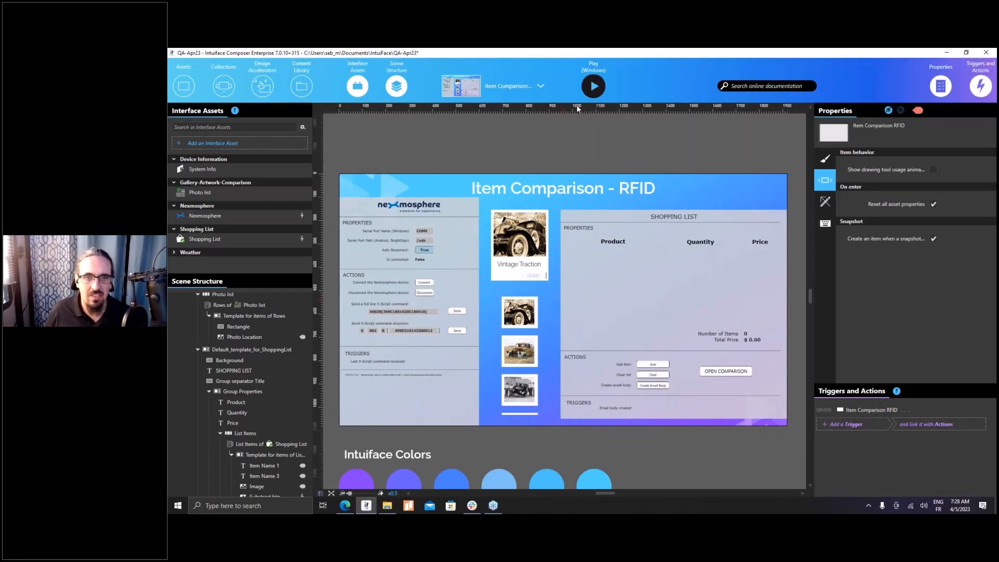
key("F5")
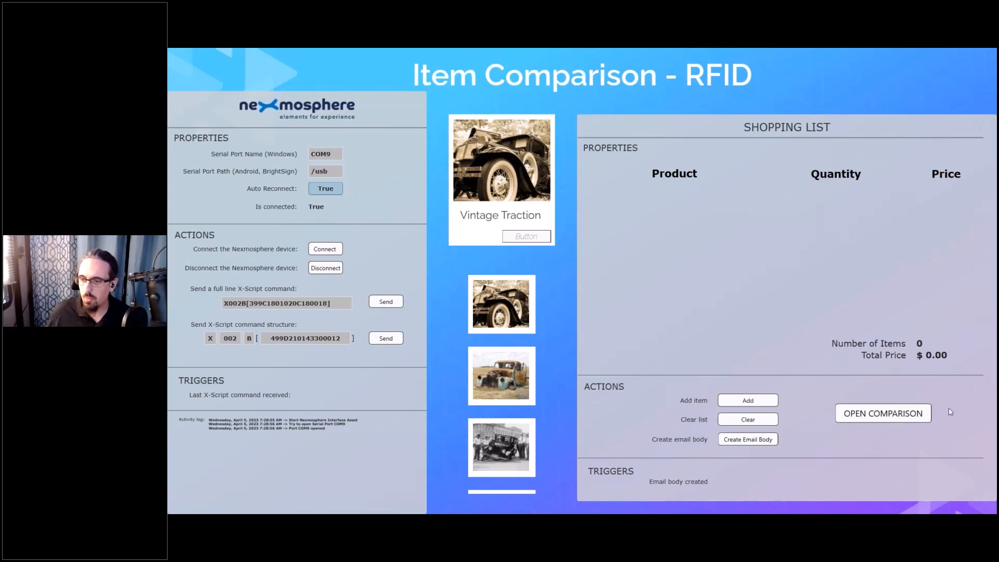
left_click(887, 420)
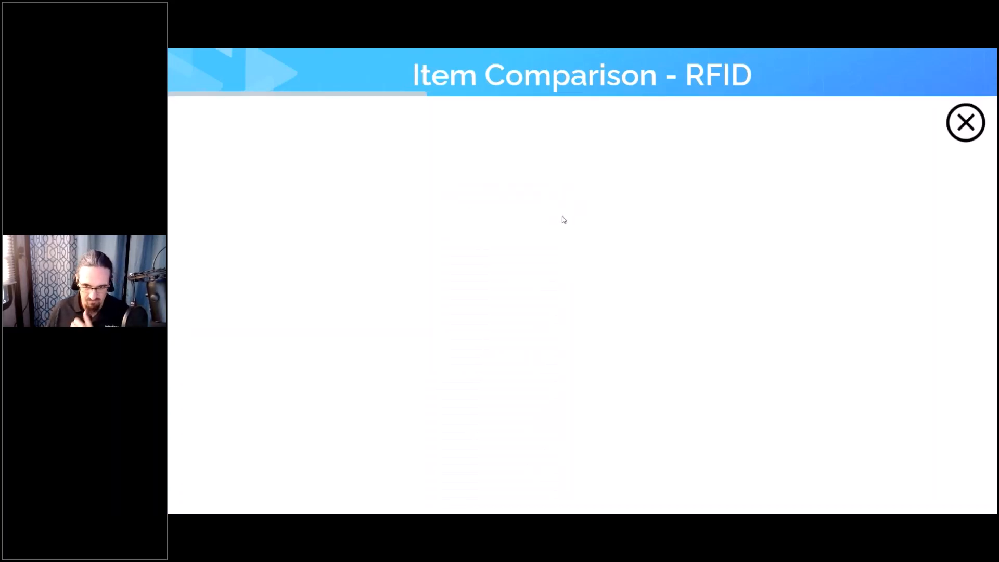
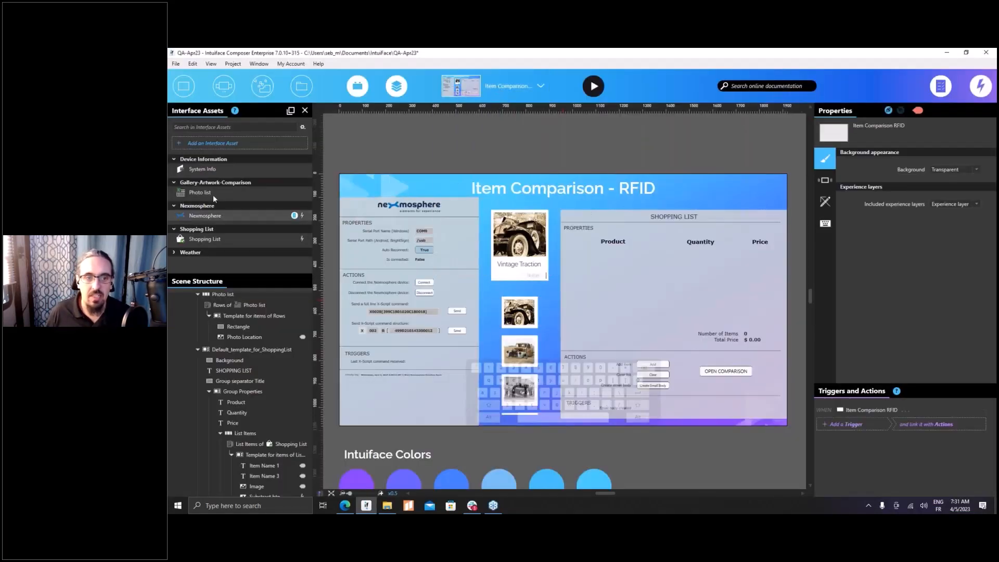
Open the Nexmosphere trigger that filters Photo list and examine its condition and the binding of the filter's Value
left_click(302, 217)
mouse_move(301, 218)
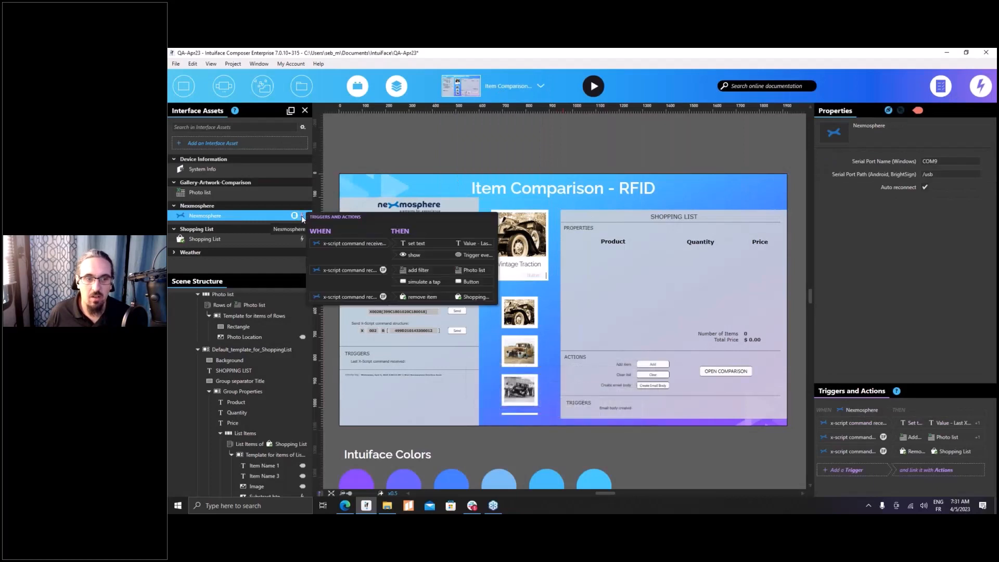
left_click(354, 269)
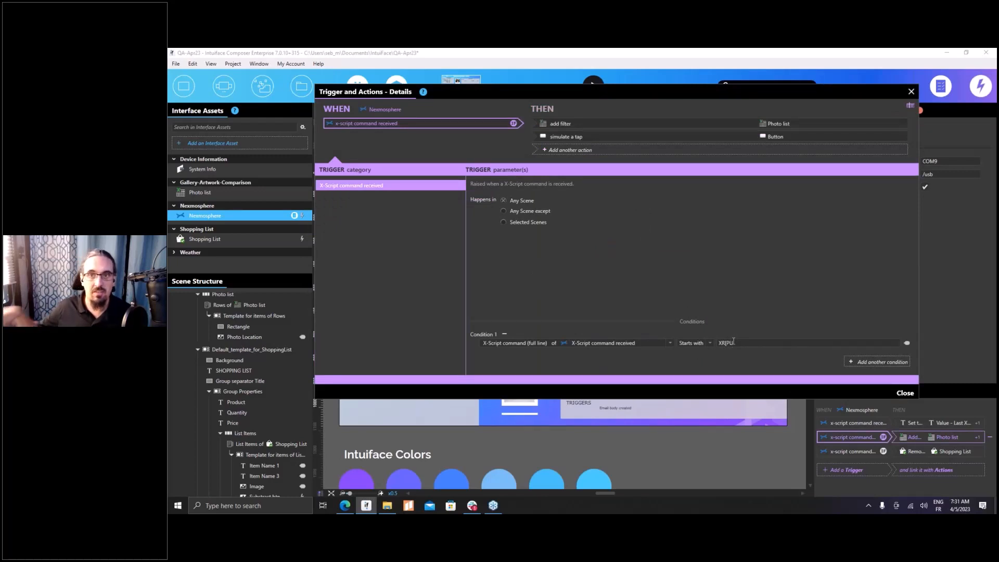
left_click(677, 124)
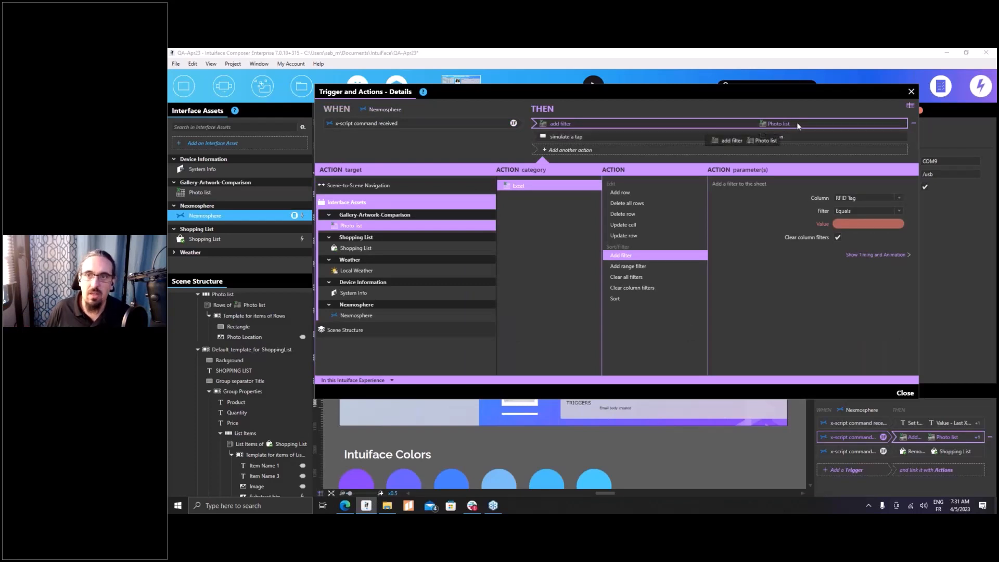
left_click(853, 222)
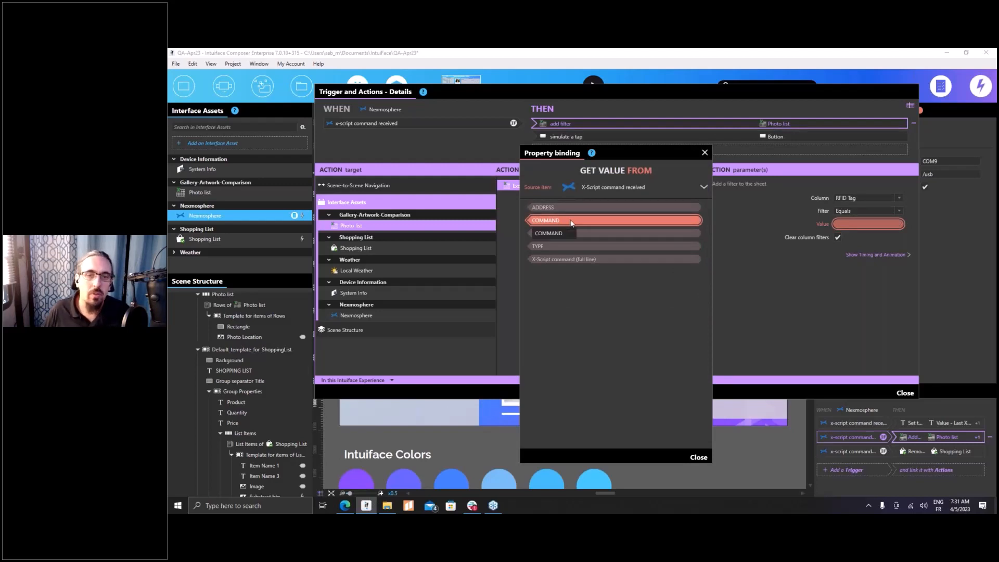
left_click(571, 222)
left_click(704, 151)
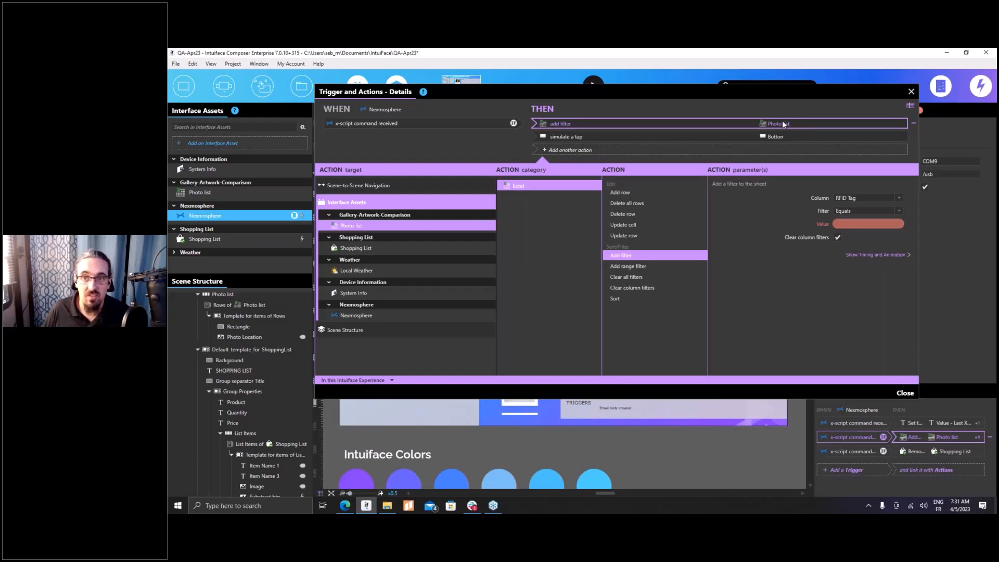
Show the timing of the trigger's actions and examine the start time of the simulated tap on Button
left_click(909, 105)
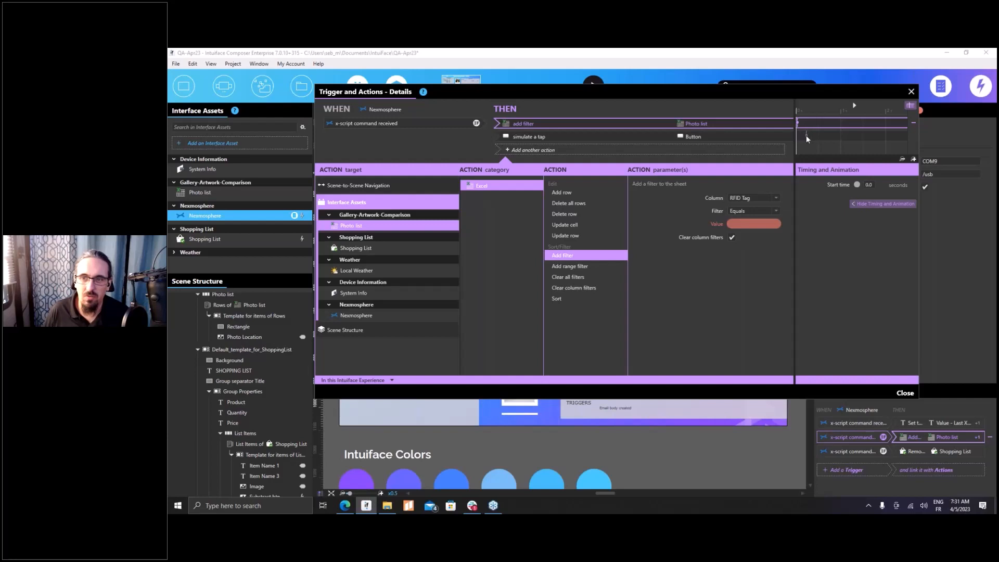
left_click(806, 137)
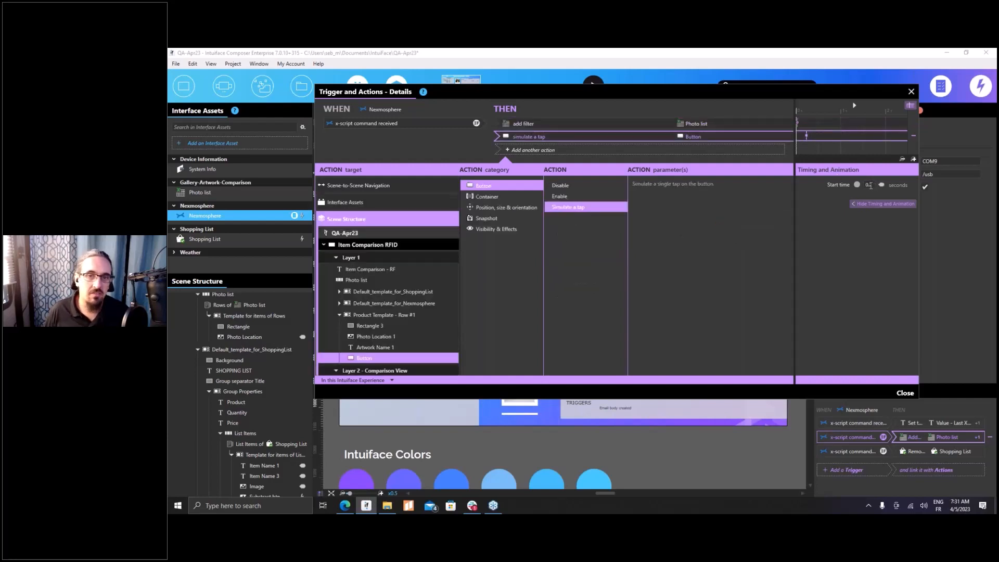
left_click(911, 92)
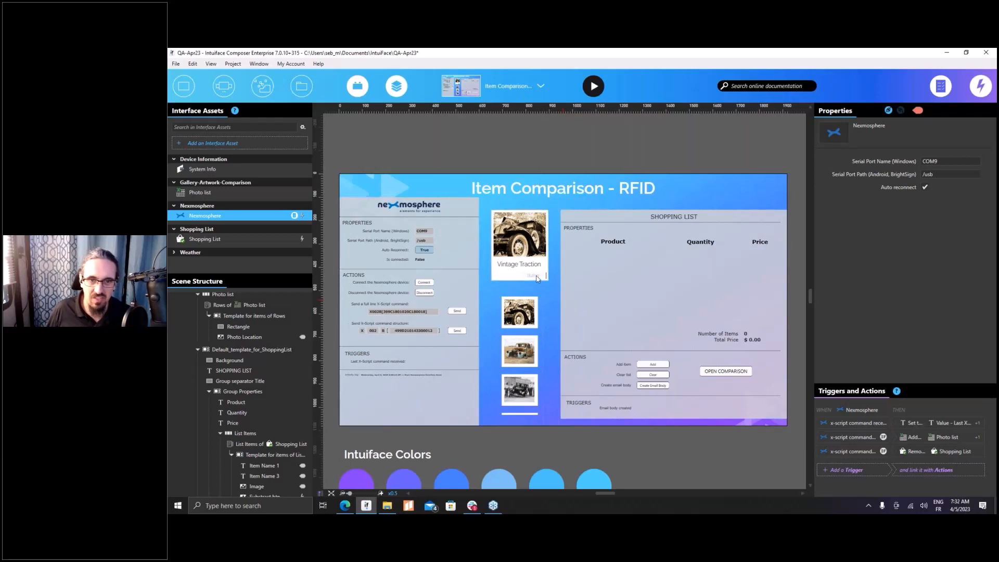
Examine the add item action that the Vintage Traction card's Button sends to Shopping List, narrowing the details window
left_click(537, 279)
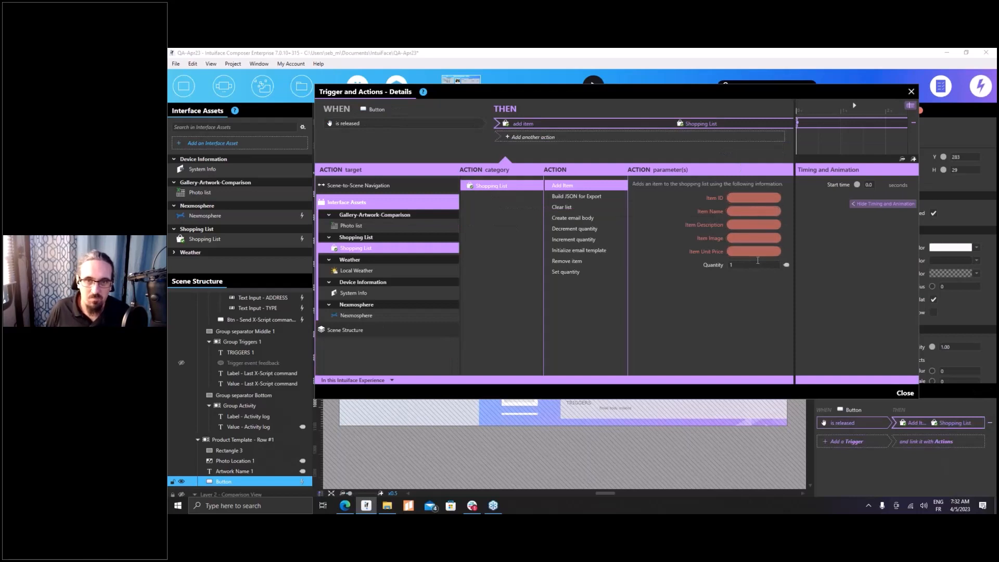
left_click_drag(918, 140, 785, 140)
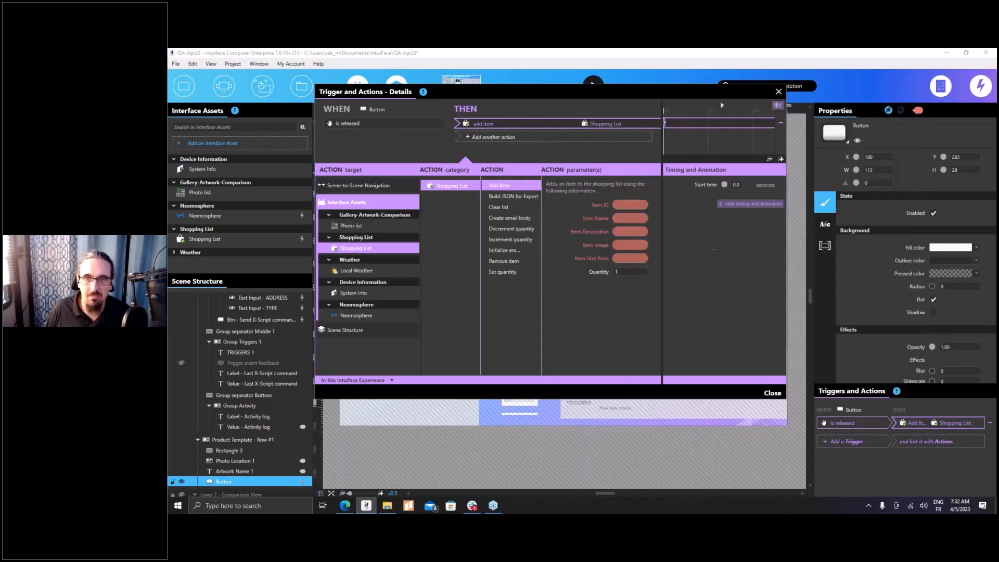
left_click(779, 92)
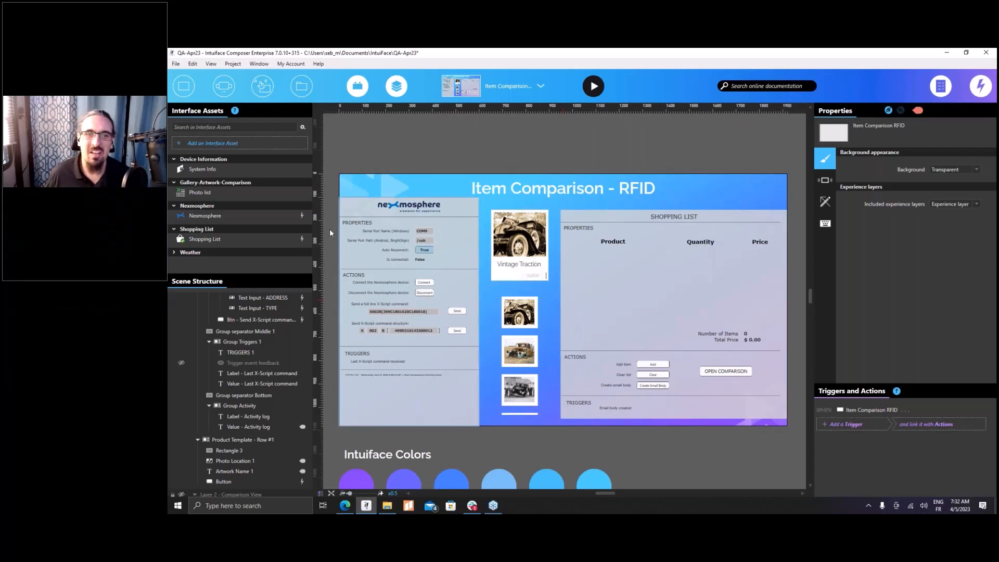
Switch back to the Item Comparison scene and close the scene list
left_click(507, 85)
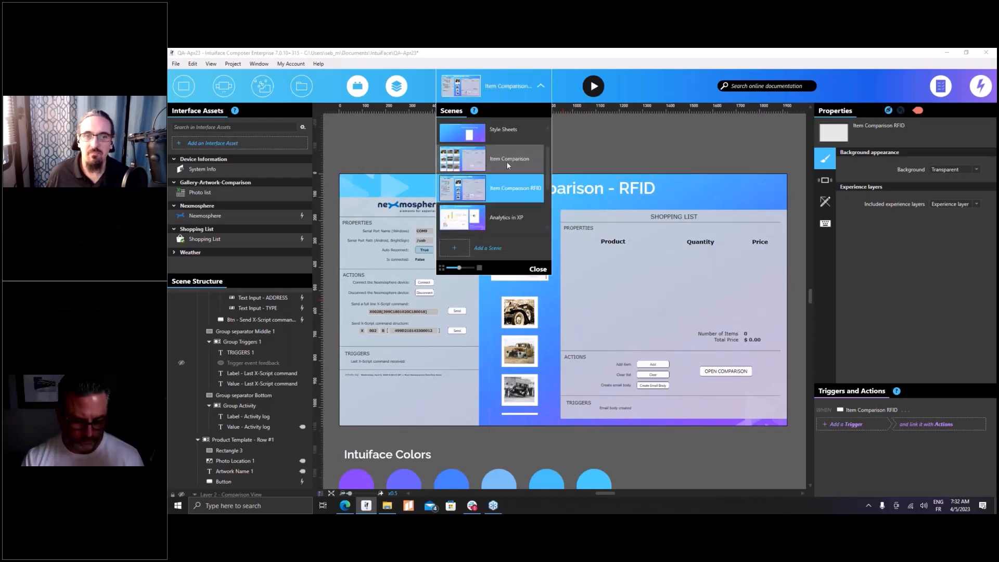
left_click(468, 163)
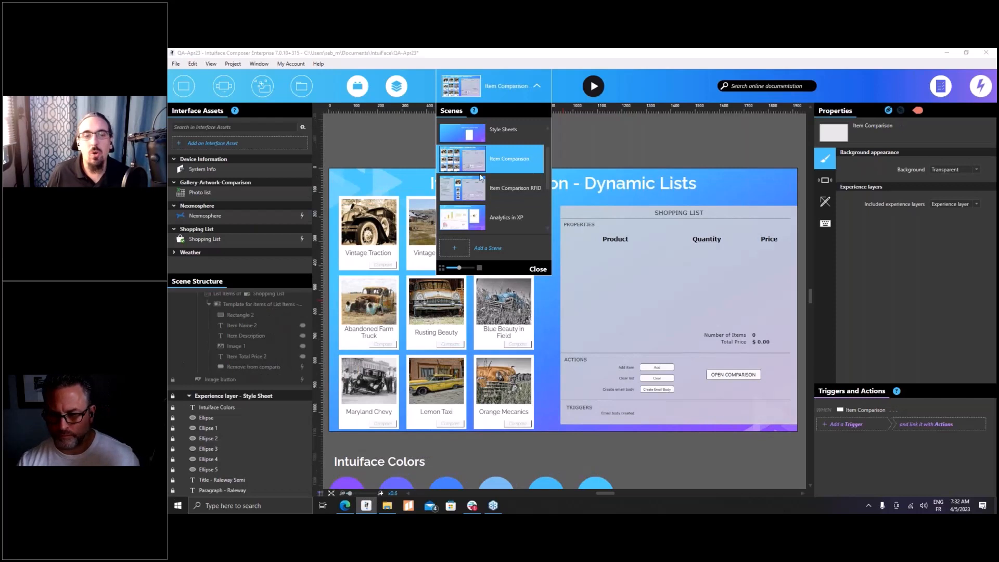
left_click(583, 142)
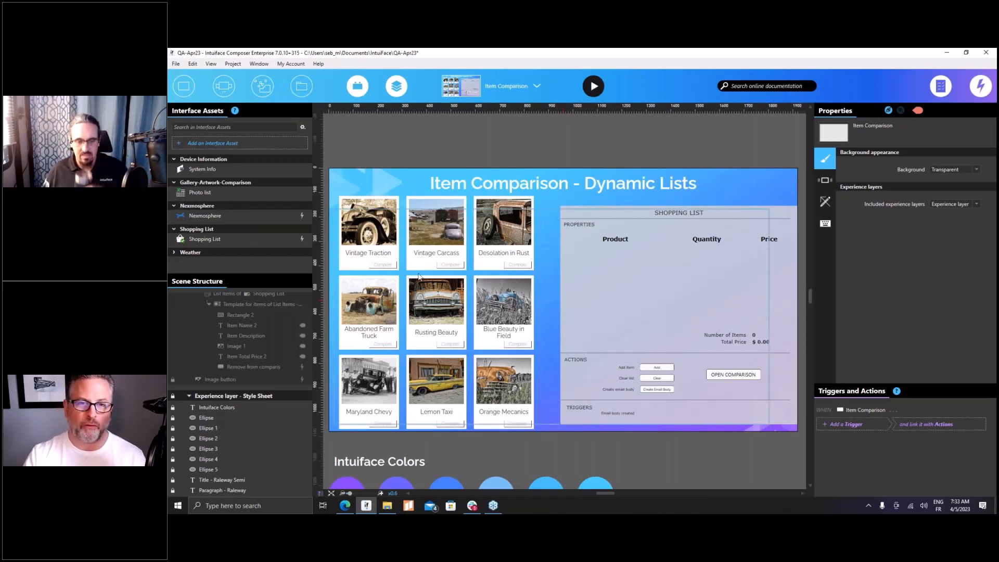
Play the Item Comparison scene, toggle Vintage Carcass in and out of the comparison, and return to editing
left_click(593, 87)
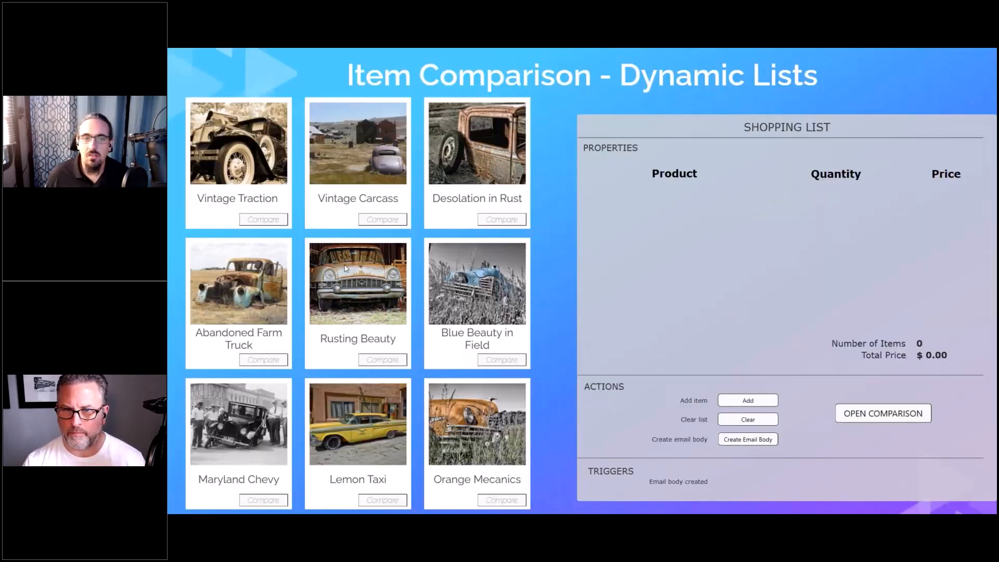
left_click(388, 221)
left_click(389, 222)
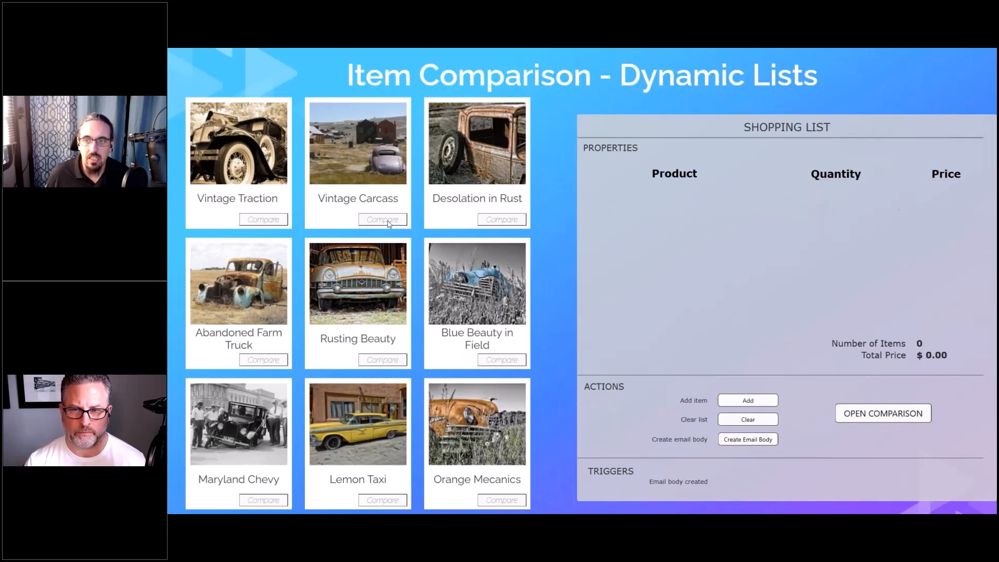
left_click(388, 222)
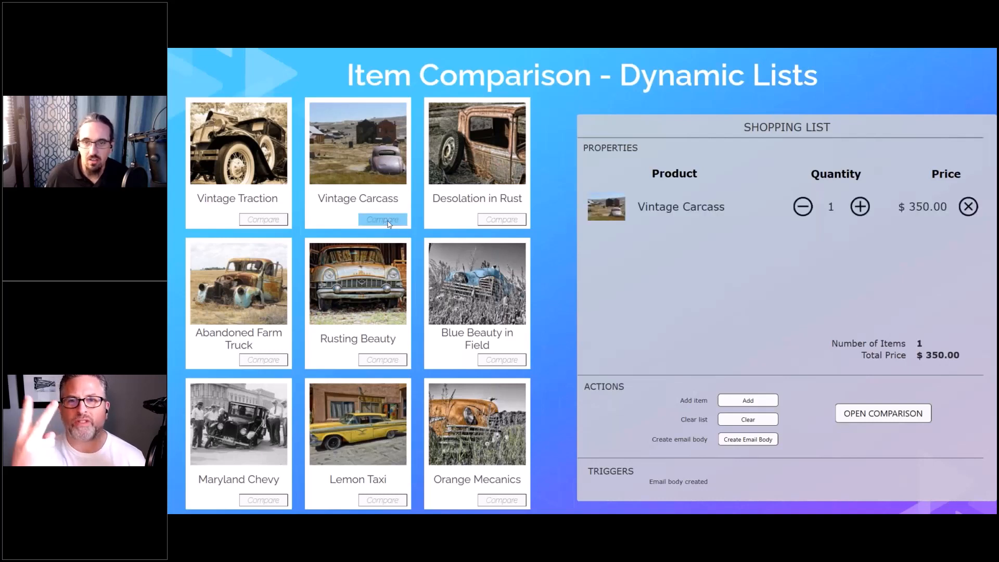
left_click(388, 221)
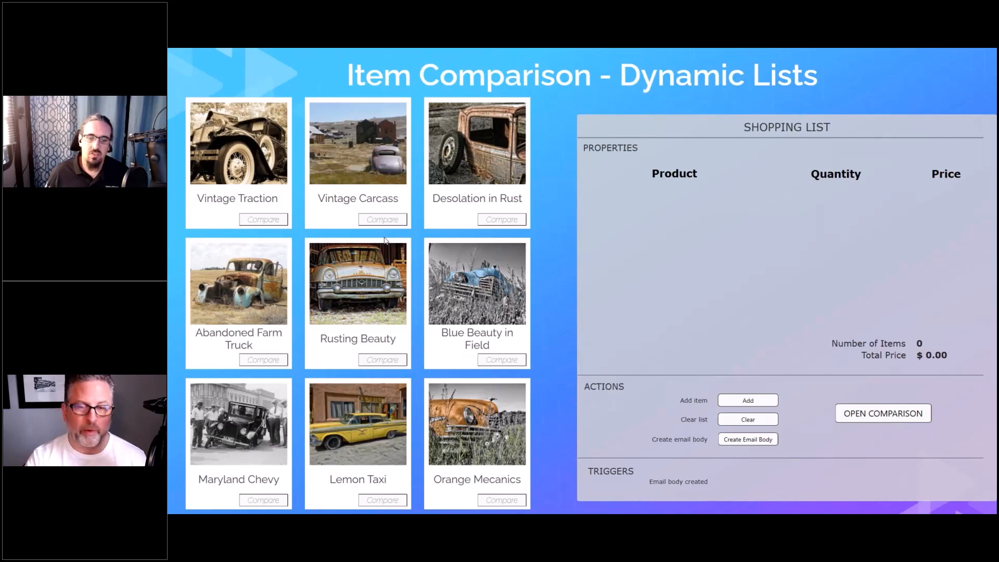
key("Escape")
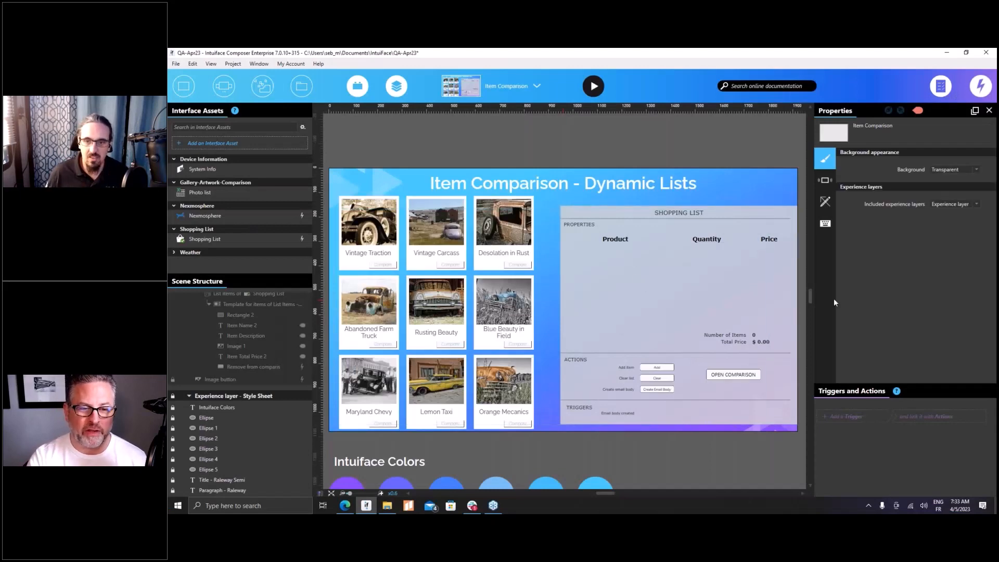
Hide the Interface Assets area and select the List Items collection within Group Properties of Default_template_for_ShoppingList
left_click(358, 85)
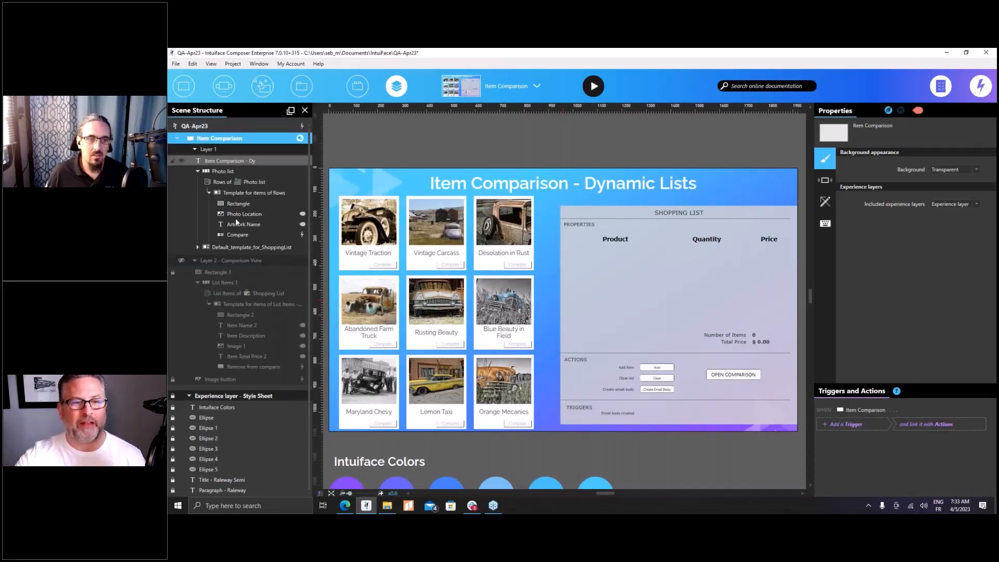
left_click(202, 254)
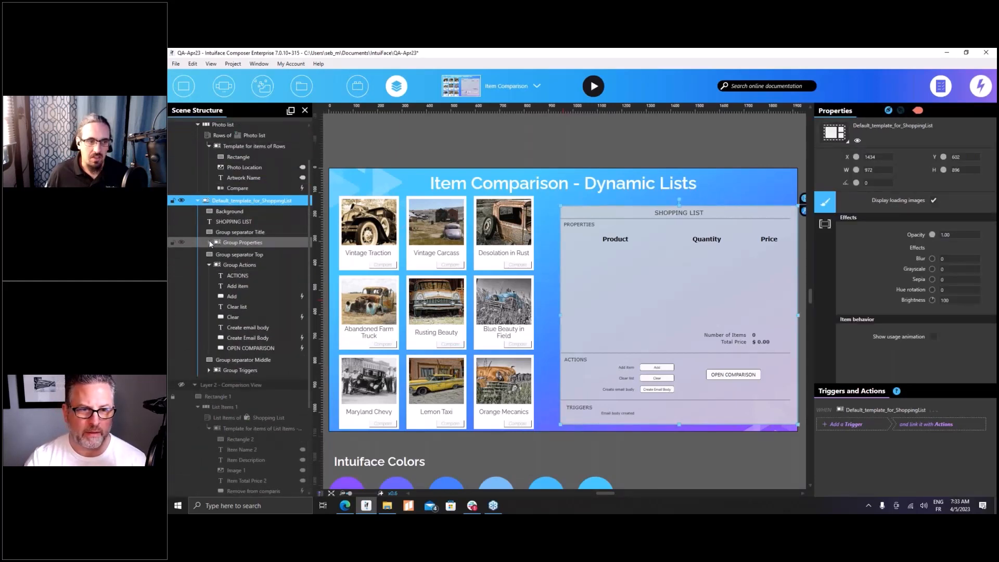
left_click(210, 243)
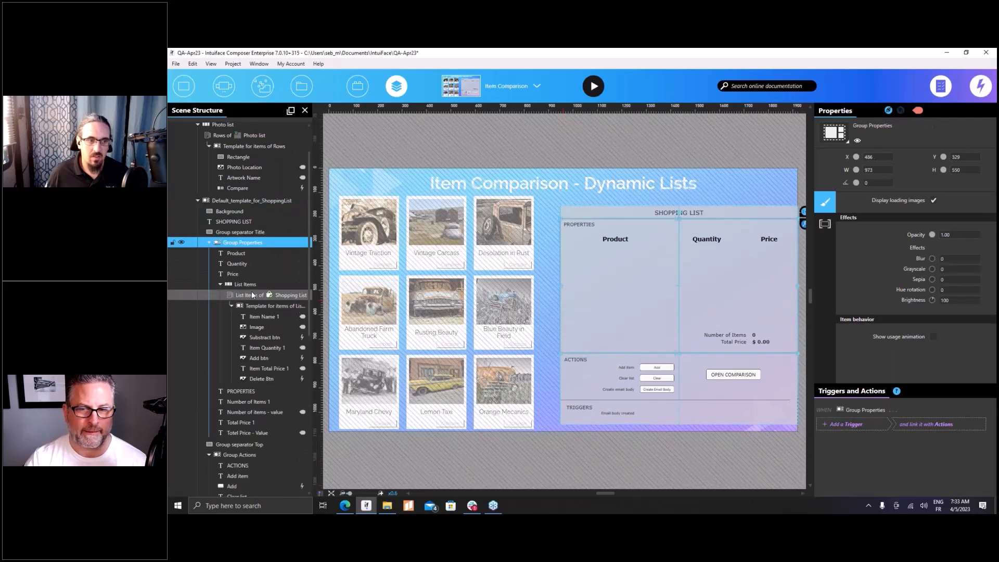
left_click(248, 283)
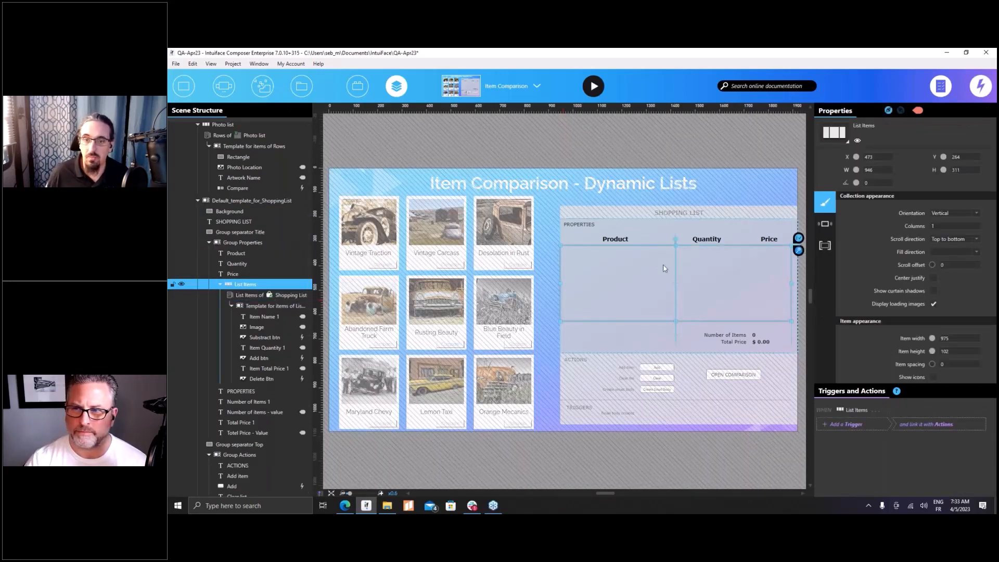
Set the data source of the selected List Items collection to List Items - Design Mode of Shopping List
key("Down")
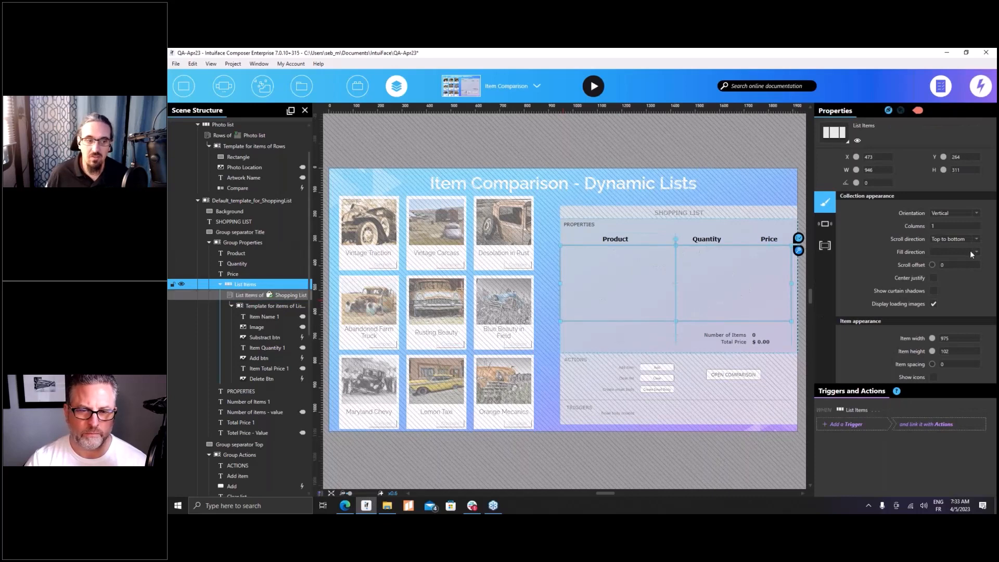
left_click(943, 127)
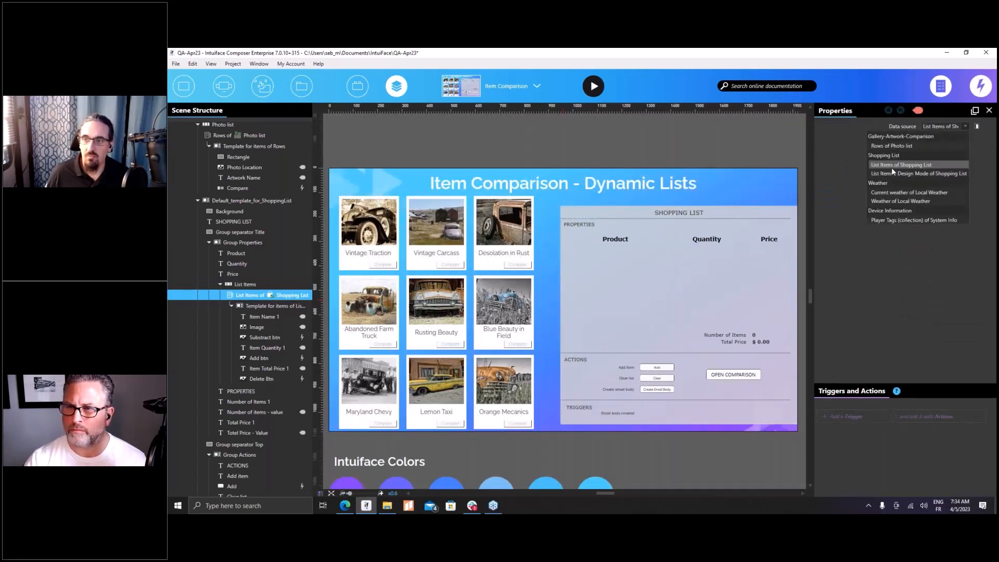
left_click(924, 174)
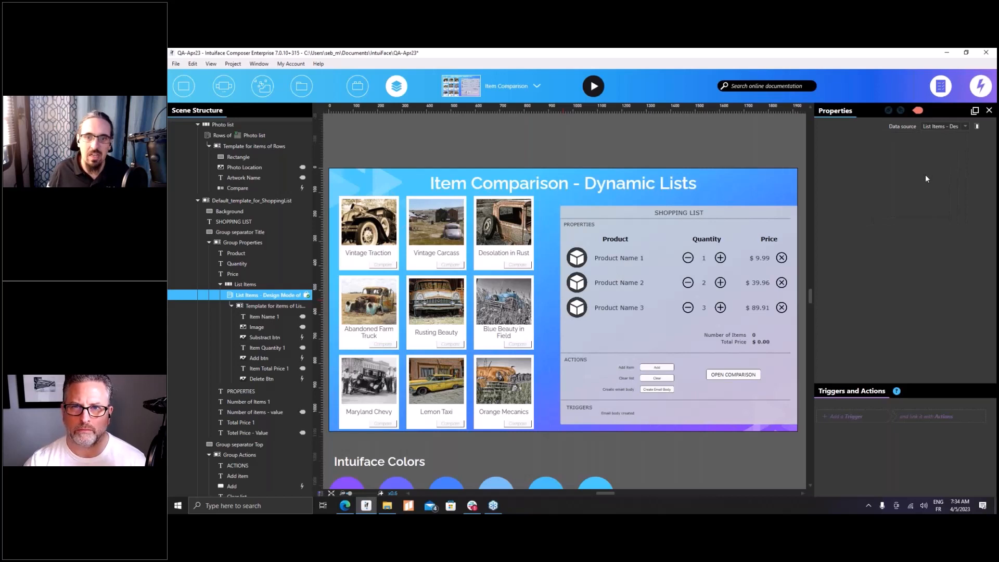
Try Rows of Photo list as the List Items data source, and return it to the Design Mode list of Shopping List
left_click(938, 127)
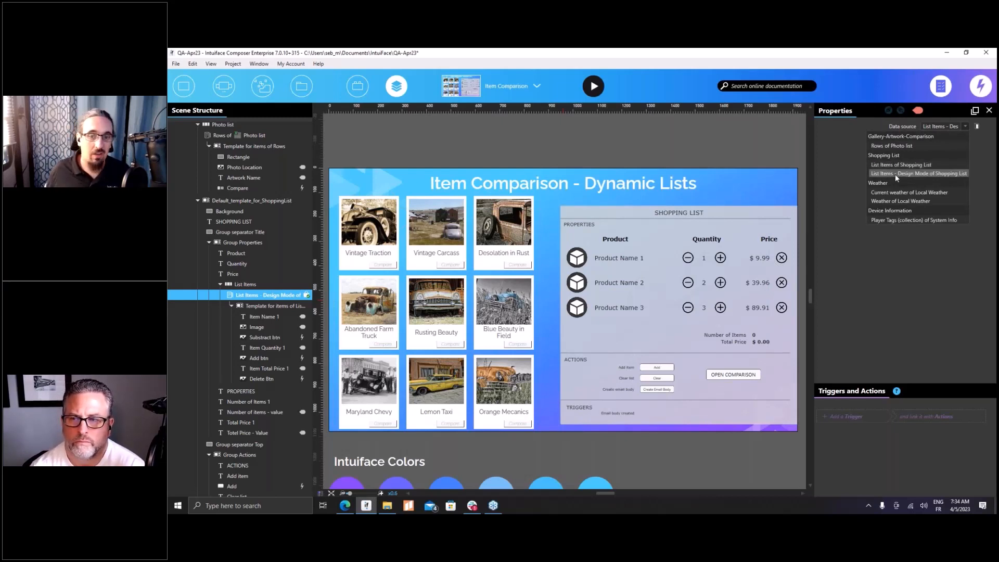
left_click(903, 145)
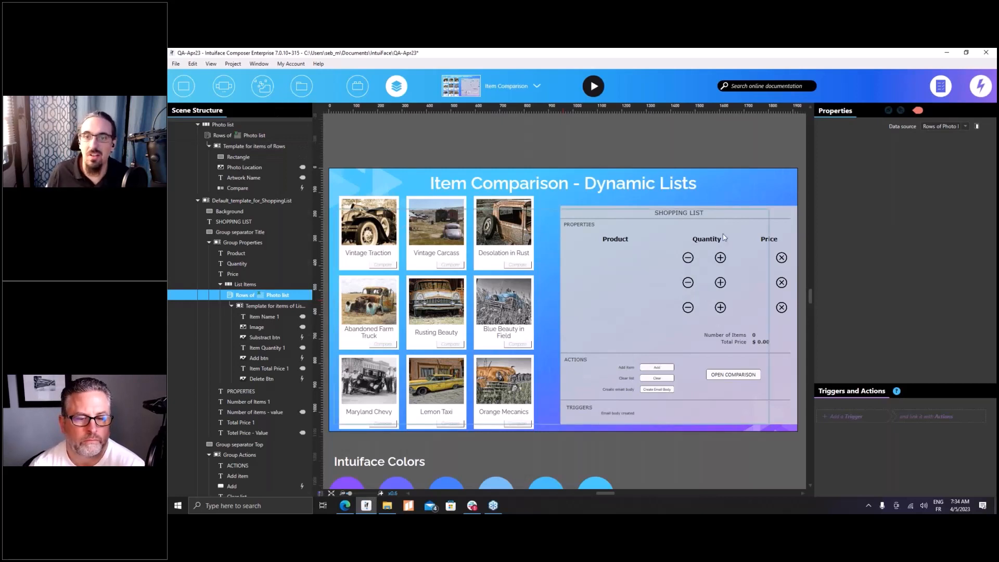
left_click(941, 127)
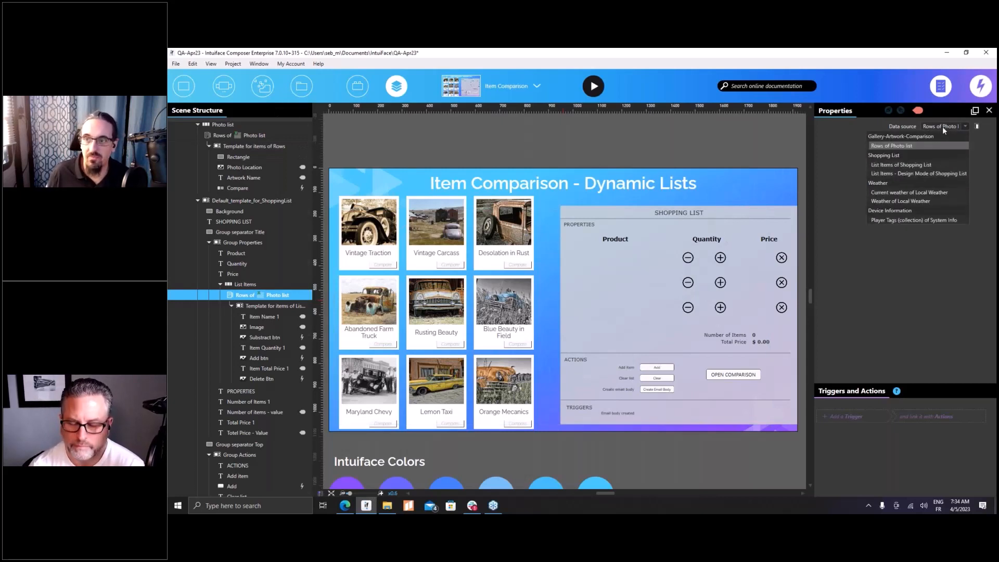
left_click(925, 164)
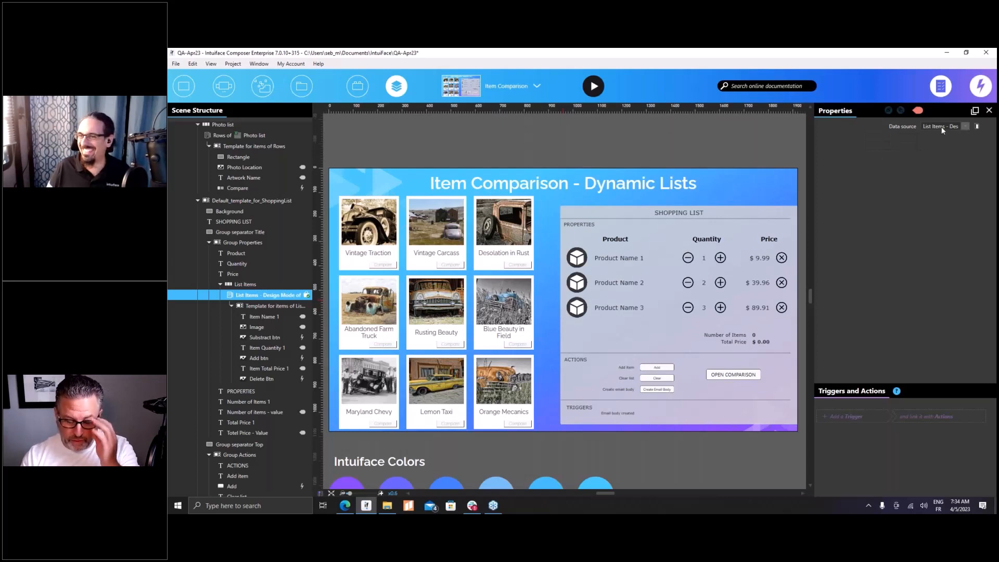
Restore the collection's data source to List Items of Shopping List and deselect it
left_click(965, 126)
left_click(914, 168)
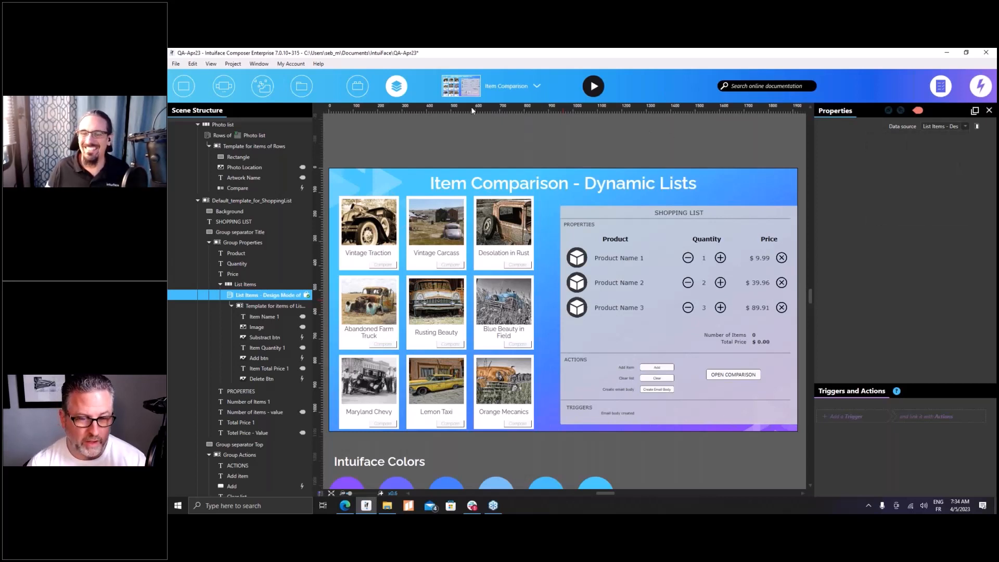
left_click(504, 134)
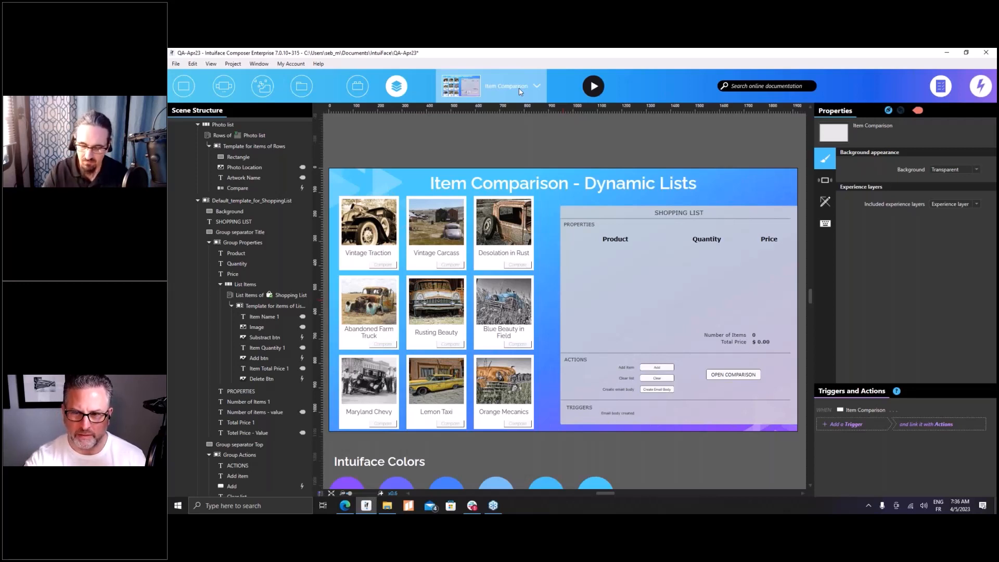
Examine the List Items 1, List Items and Photo list collections of the Item Comparison scene in turn
left_click(611, 277)
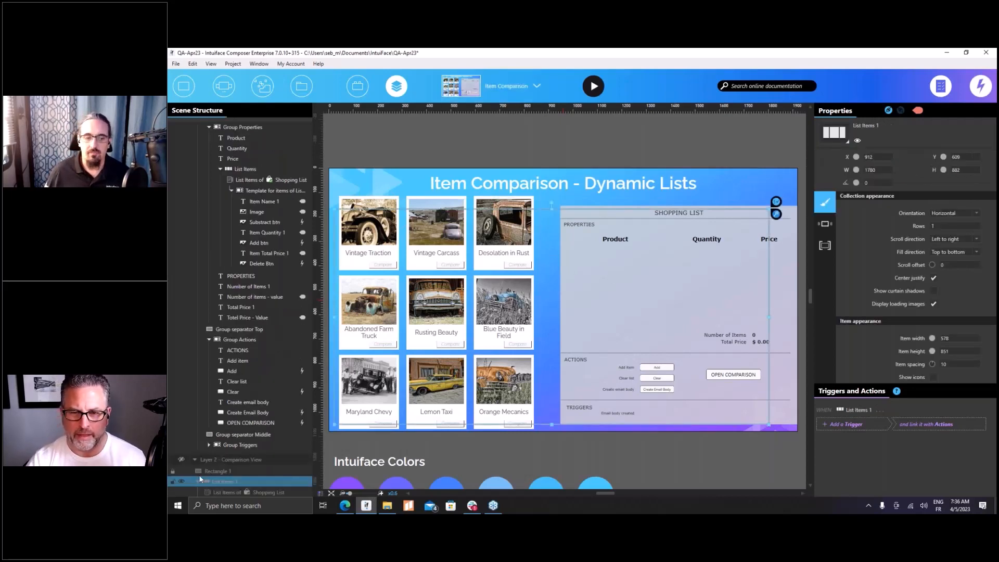
scroll(262, 270, "up", 1)
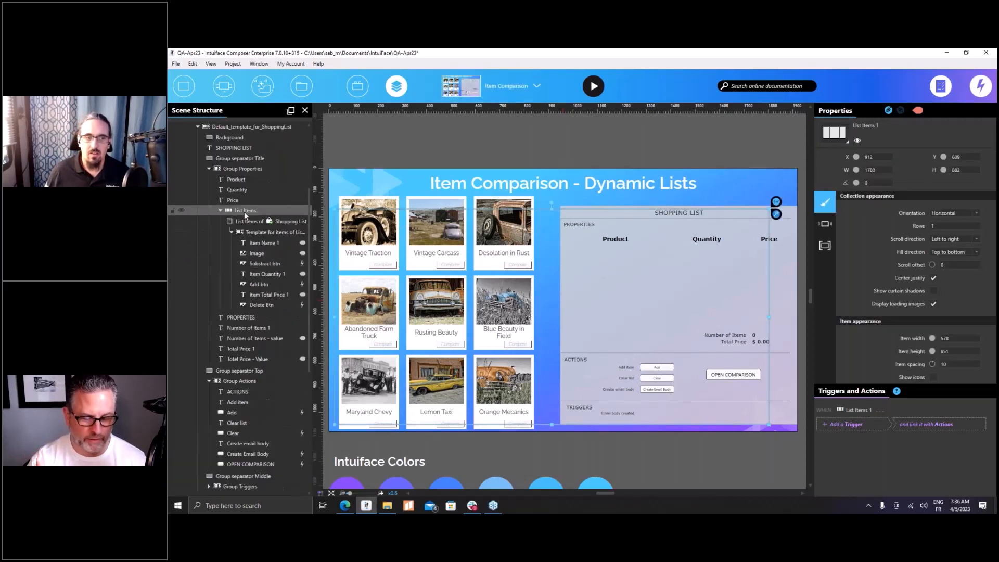
left_click(245, 211)
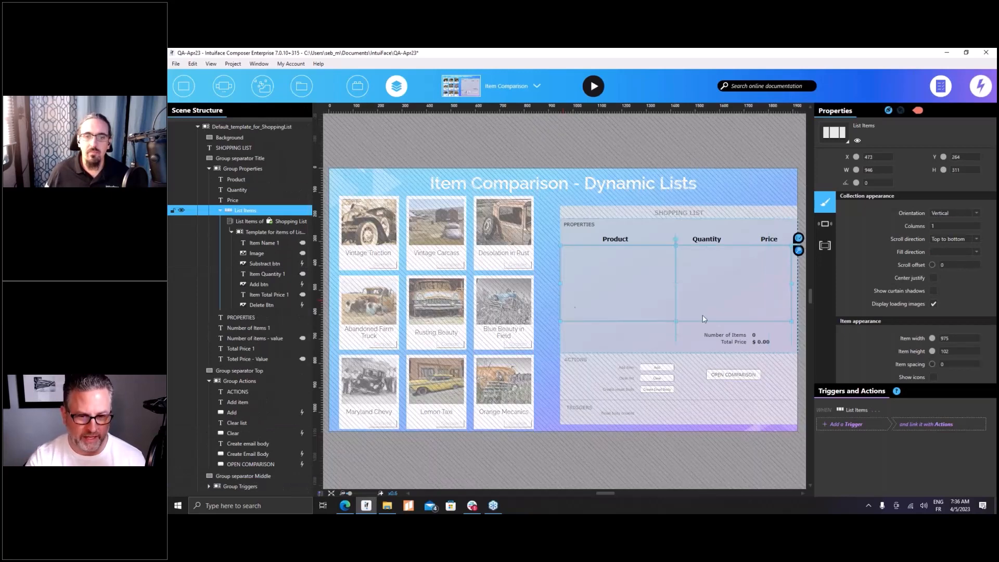
left_click(449, 251)
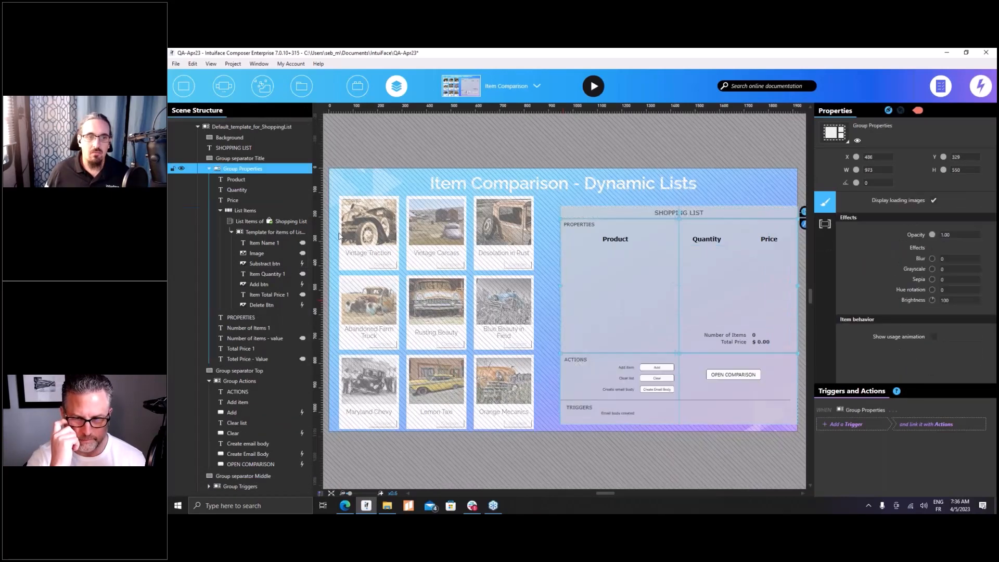
scroll(246, 190, "up", 3)
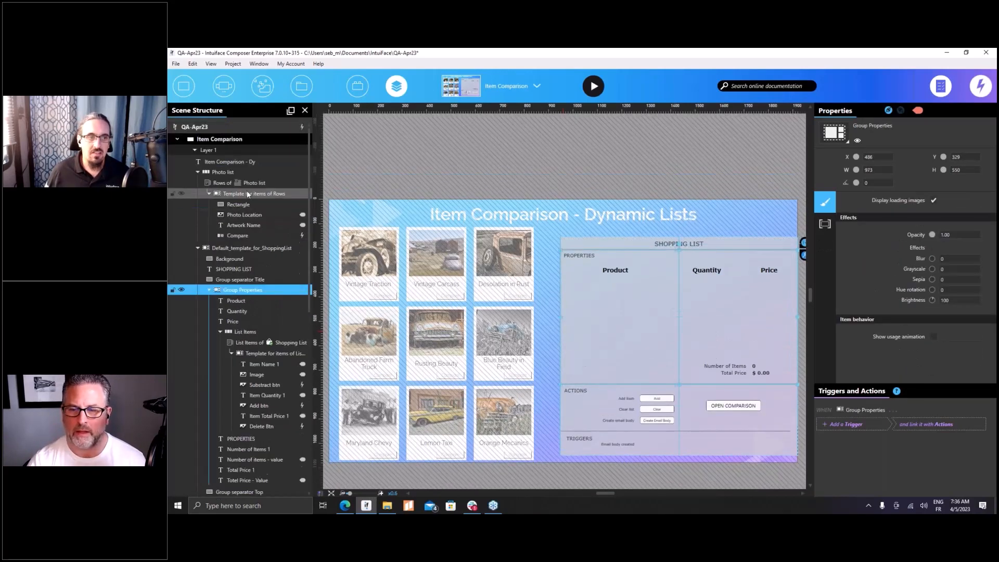
left_click(225, 172)
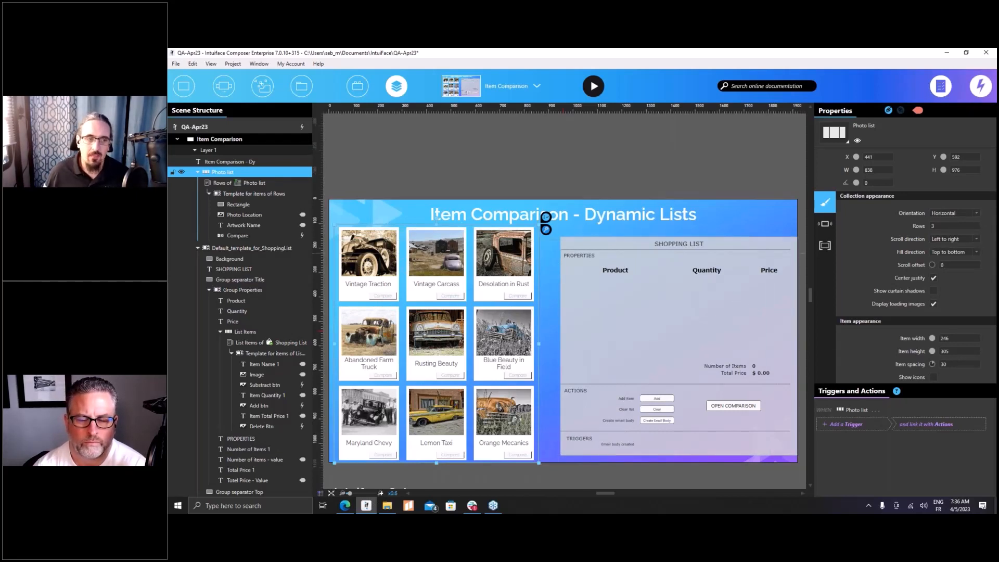
Bind the List Items collection in Group Properties to List Items - Design Mode of Shopping List
left_click(247, 331)
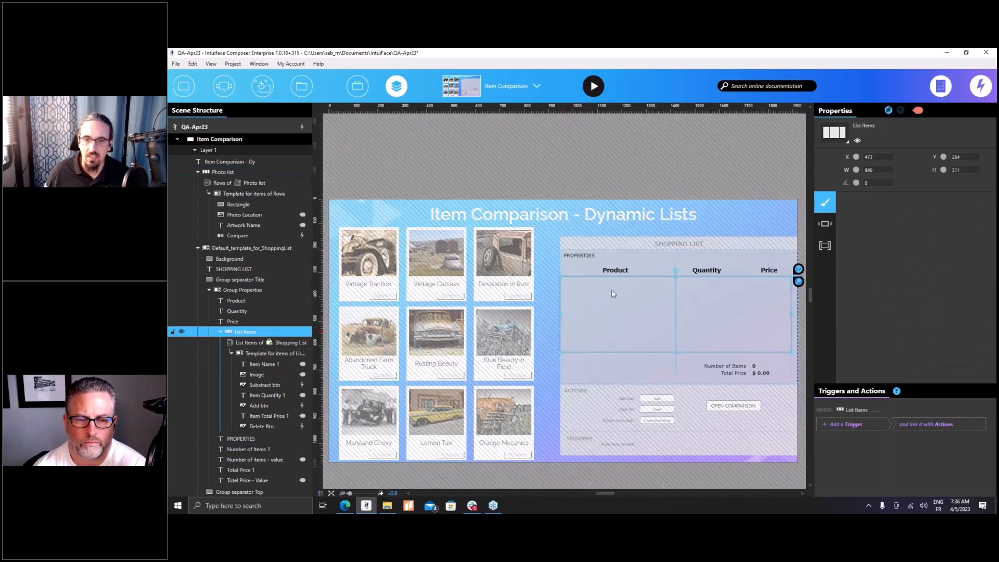
left_click(250, 343)
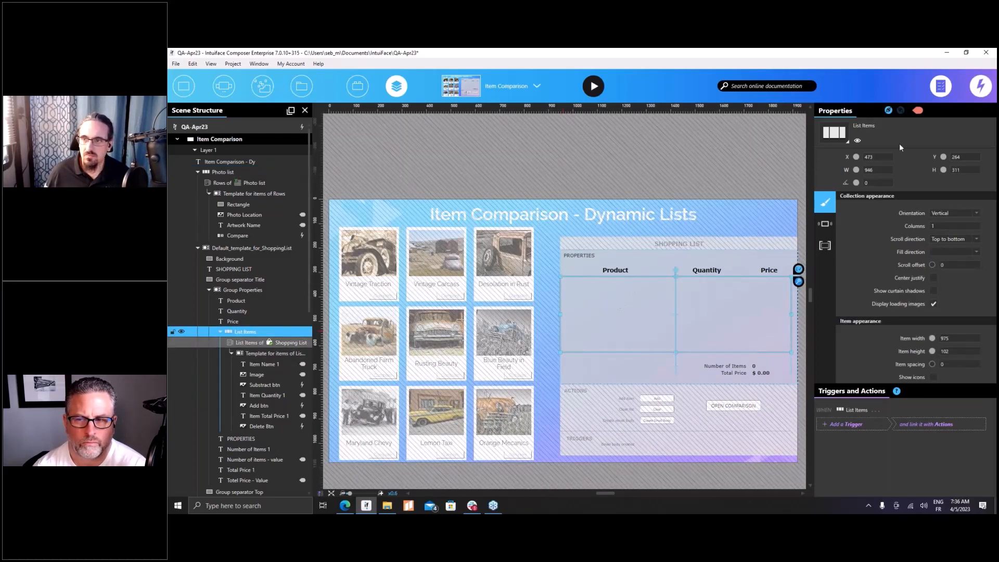
left_click(931, 127)
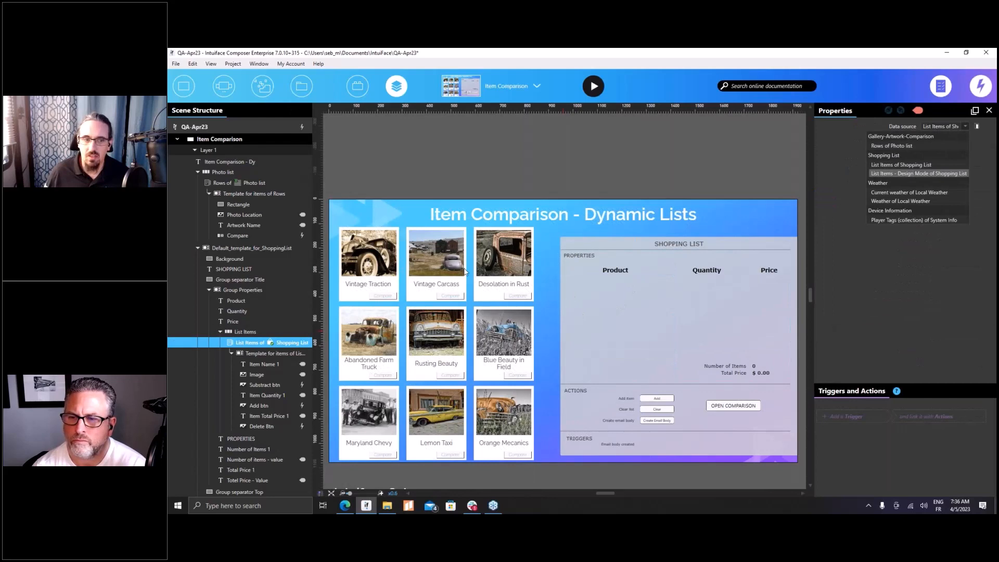
left_click(920, 174)
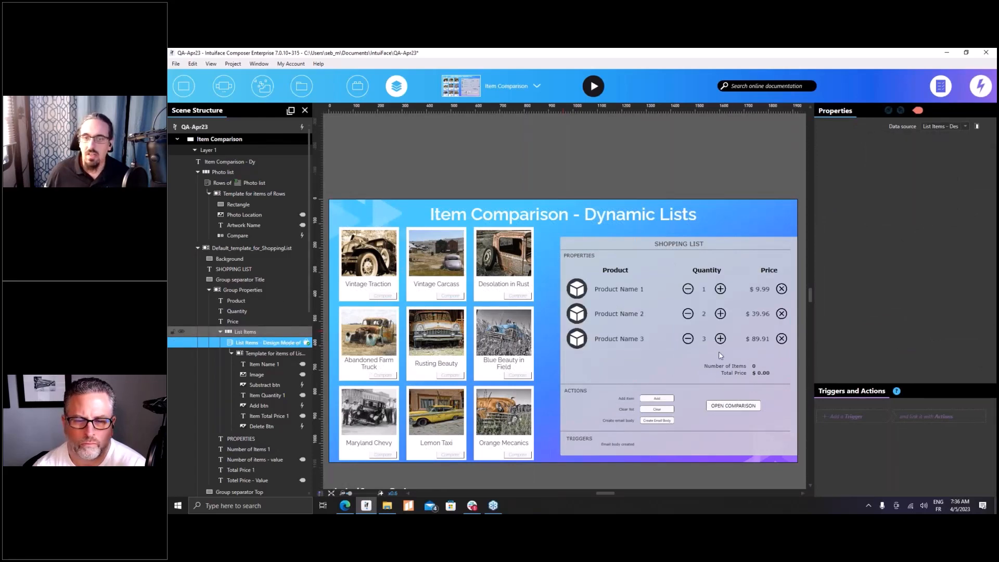
Examine the List Items collection and its item template on the canvas, and return to Group Properties
left_click(719, 352)
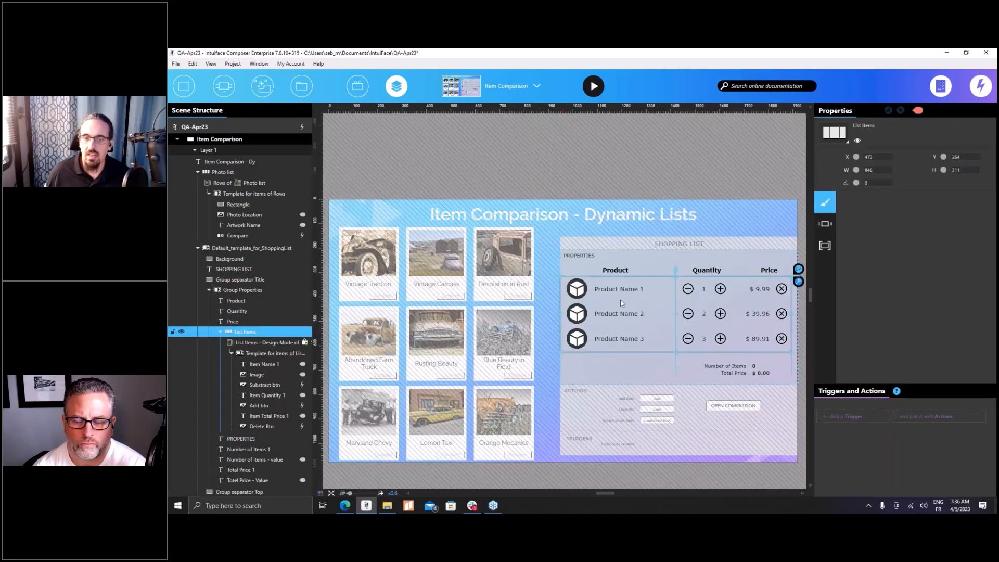
left_click(576, 299)
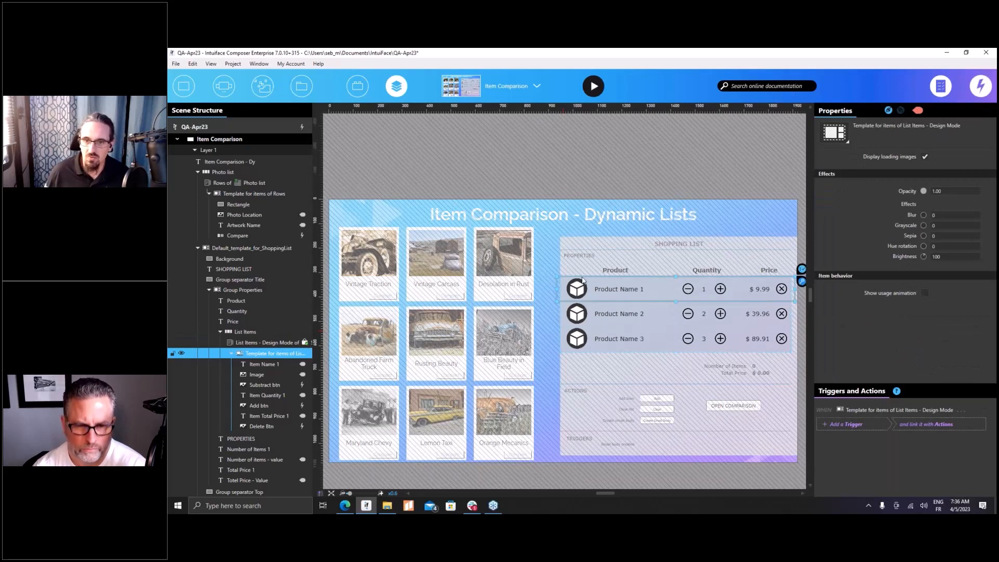
left_click(564, 163)
left_click(564, 162)
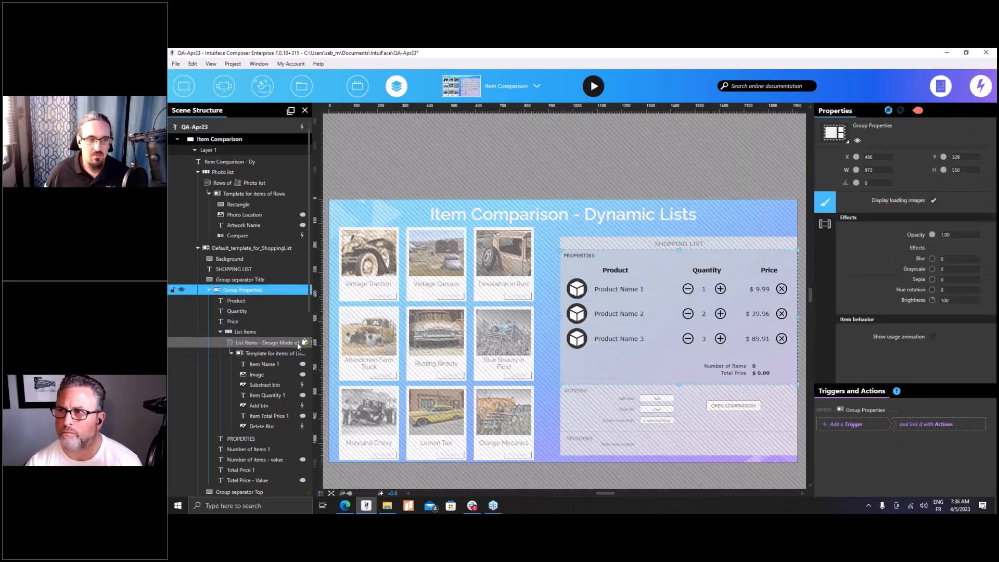
Set the data source of List Items 1 in Layer 2 - Comparison View to List Items - Design Mode of Shopping List
scroll(281, 344, "down", 6)
scroll(281, 347, "down", 2)
left_click(217, 313)
left_click(227, 324)
left_click(939, 127)
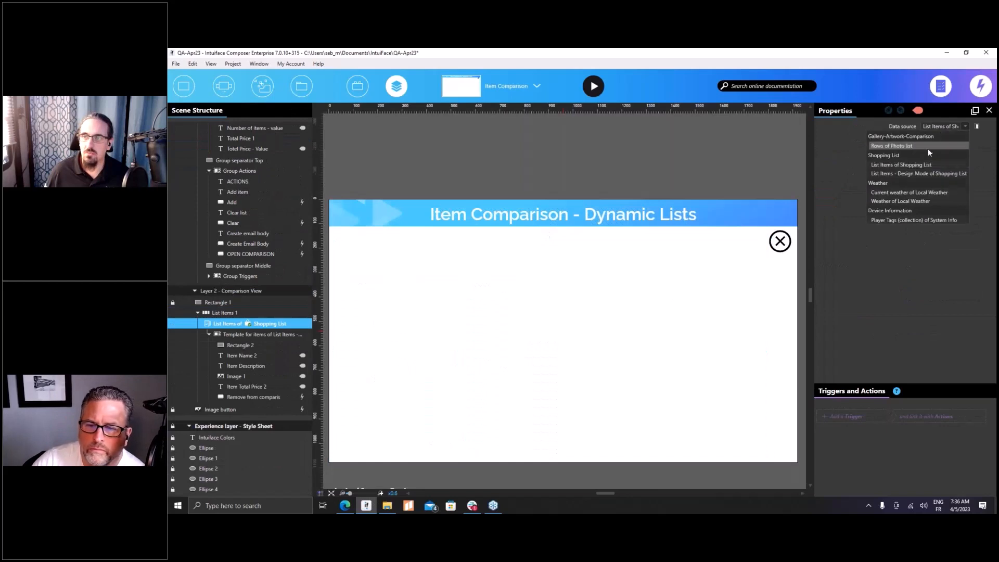
left_click(914, 175)
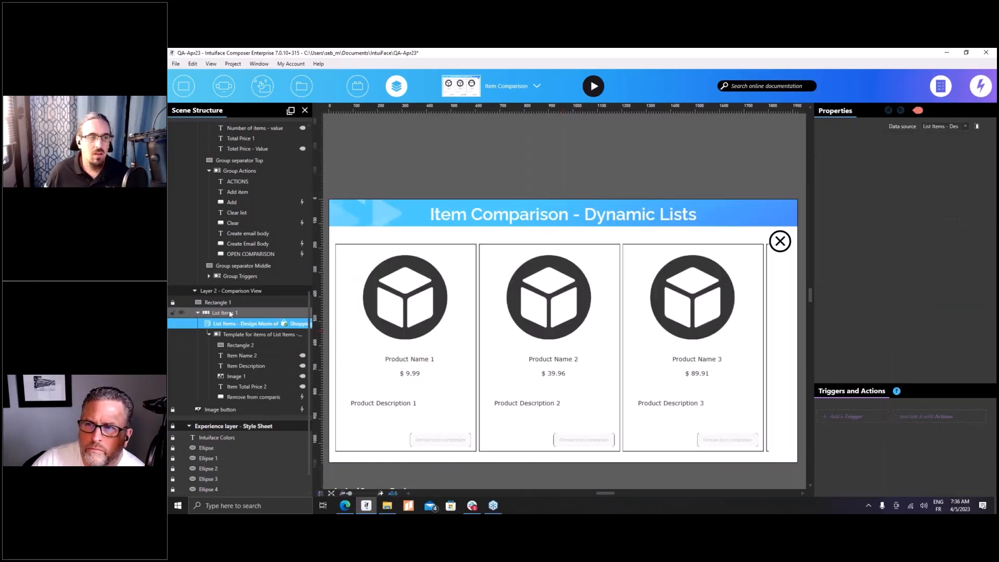
Examine the List Items 1 collection and its card template on the canvas, and deselect them
left_click(628, 310)
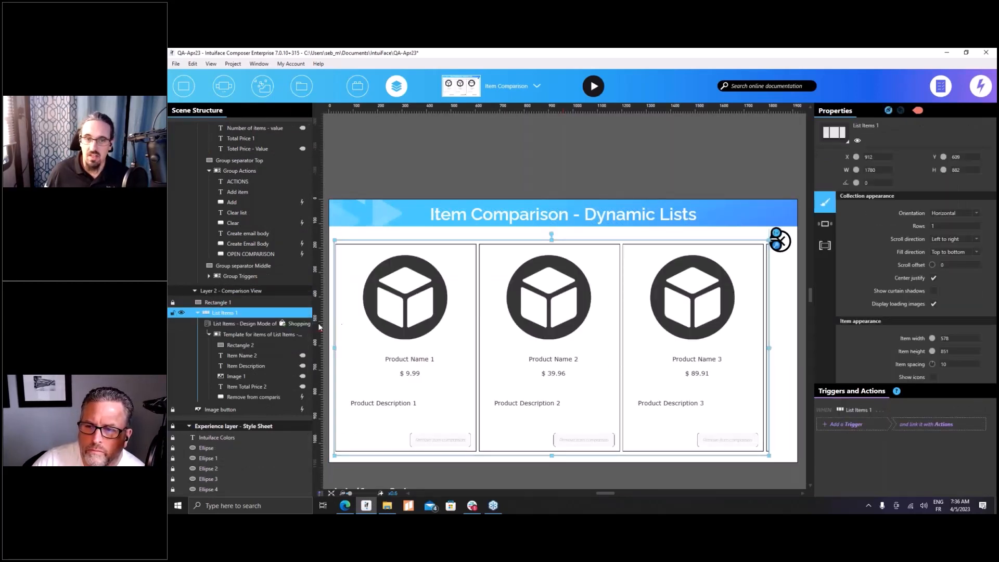
left_click(351, 268)
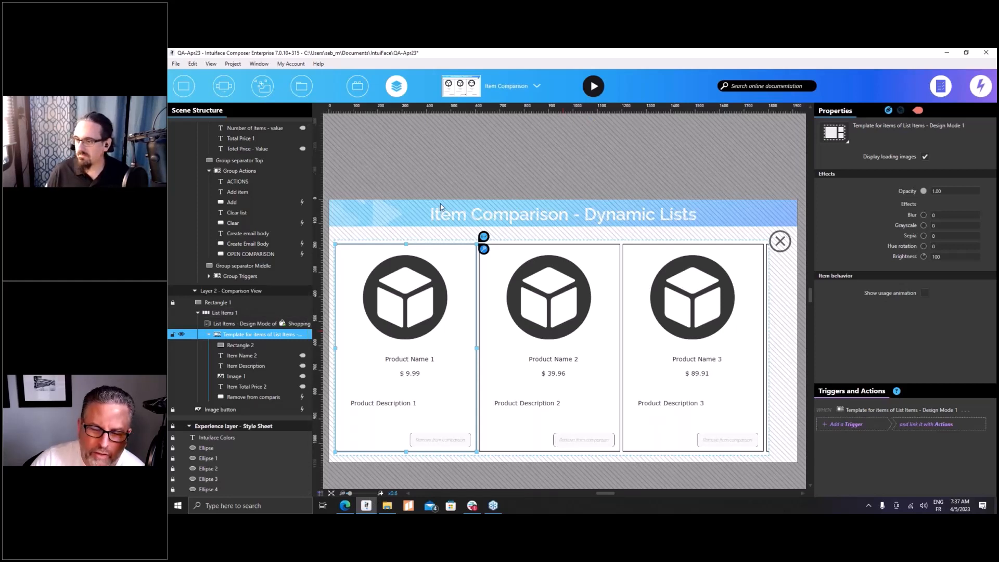
left_click(526, 176)
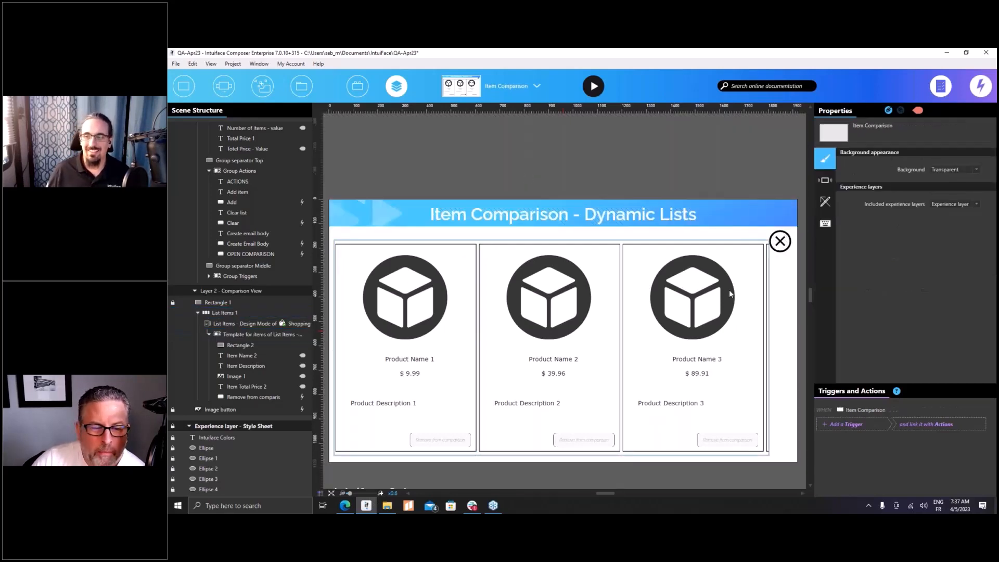
Hide Layer 2 - Comparison View and return to the start of the scene structure
scroll(285, 258, "up", 3)
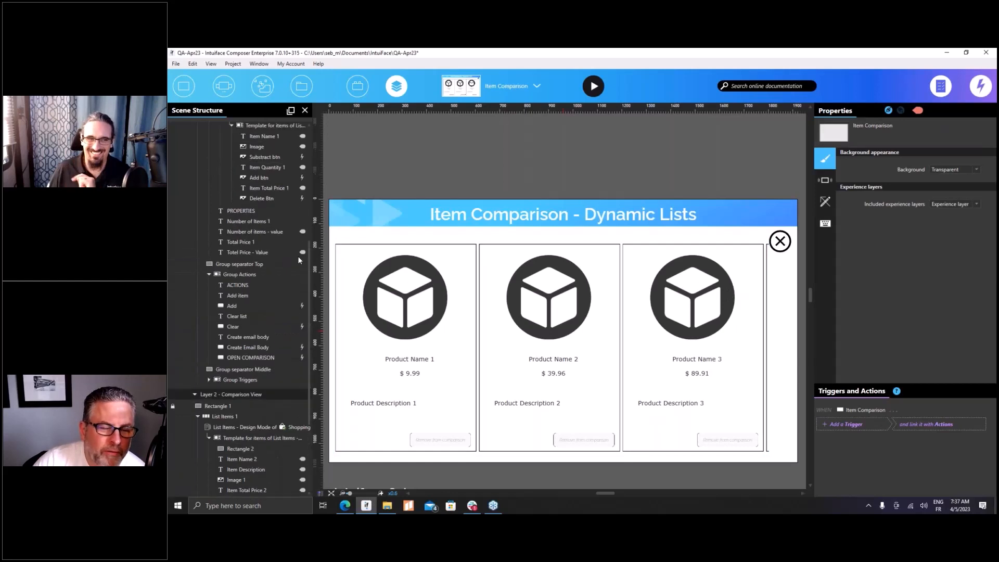
left_click(181, 394)
scroll(234, 296, "up", 2)
scroll(238, 280, "up", 4)
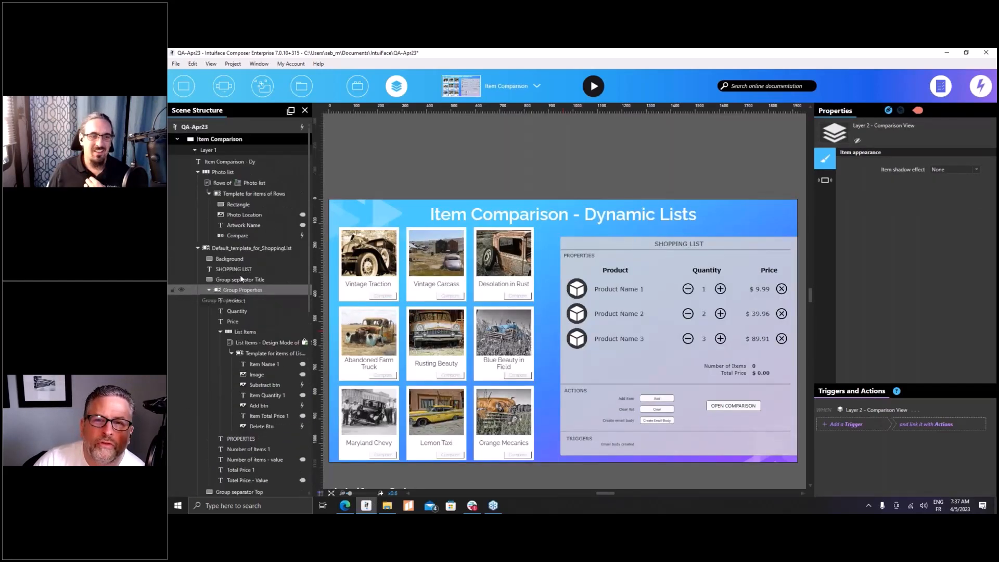
Review the condition on the Compare toggle's is checked trigger with the timeline hidden, and close the details
left_click(249, 235)
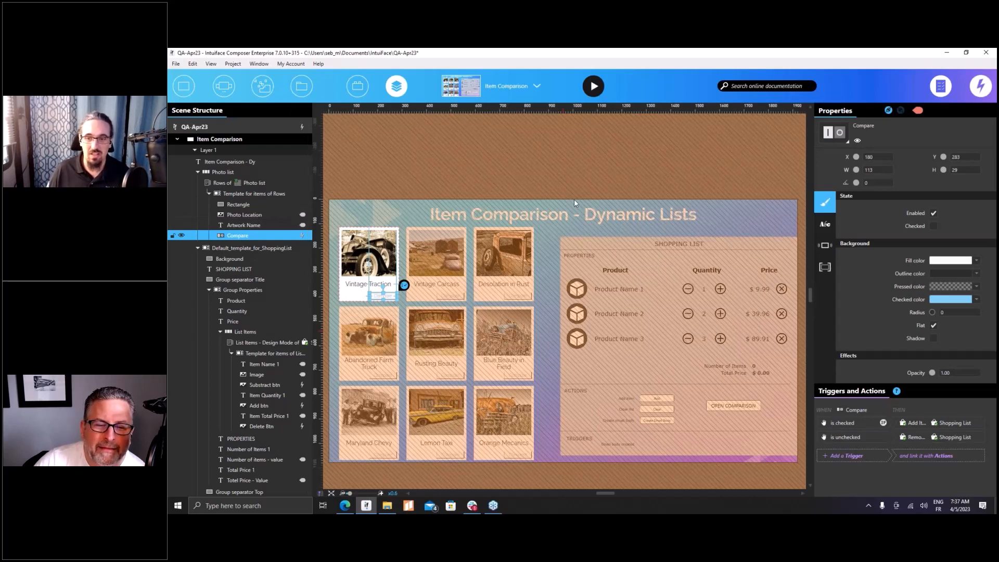
double_click(848, 422)
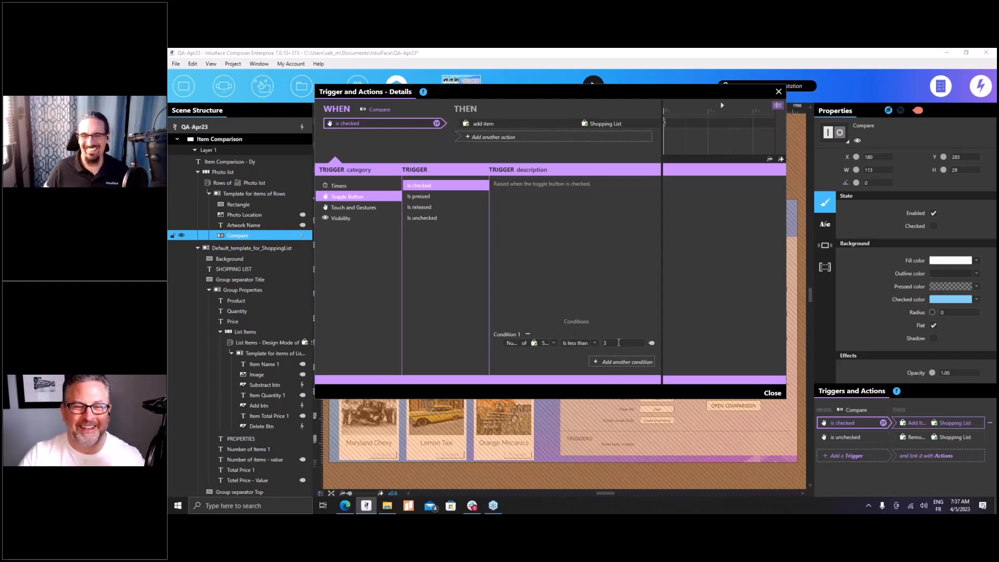
left_click(774, 108)
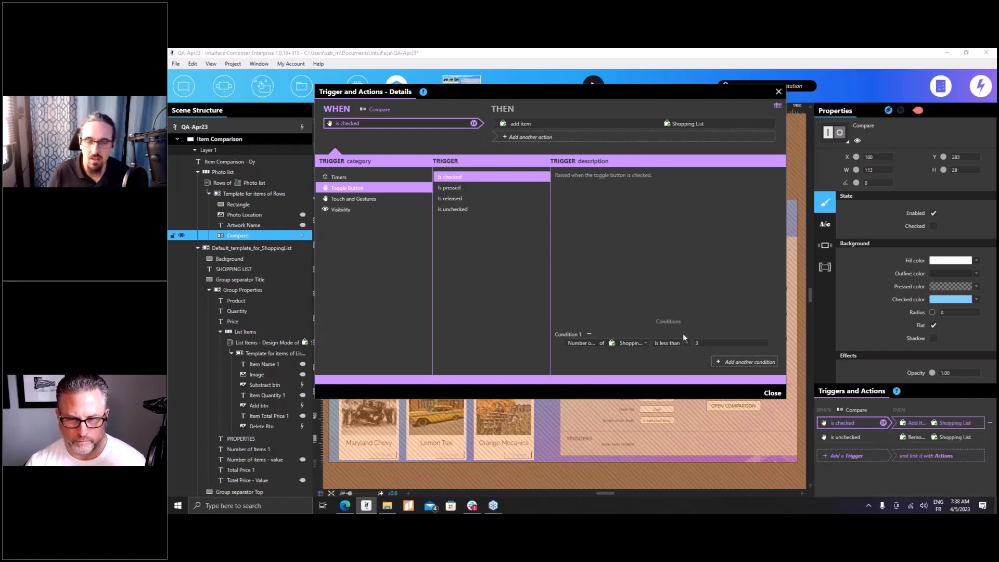
left_click(778, 91)
Close the trigger details and switch to the Analytics in XP scene
left_click(622, 168)
left_click(622, 168)
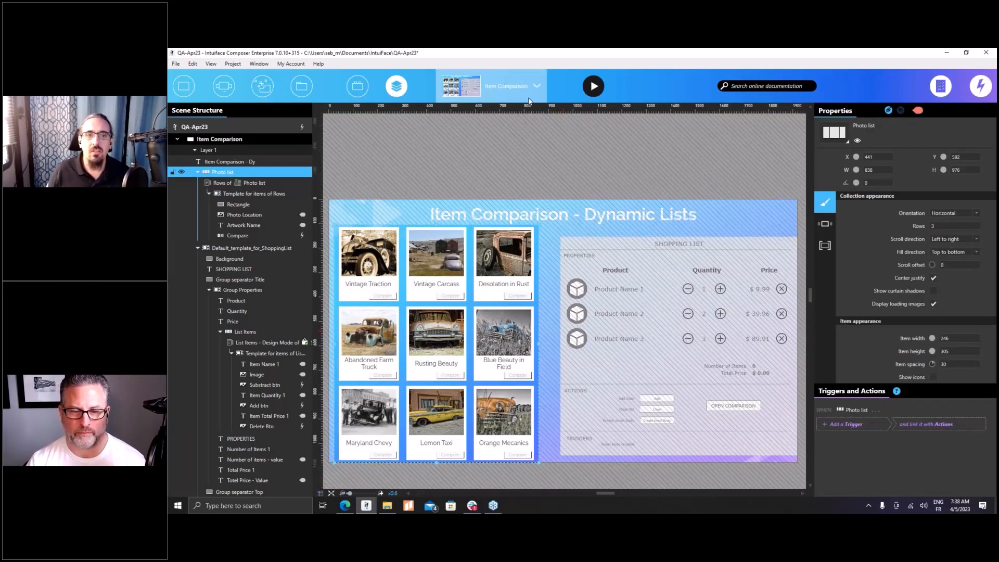
left_click(476, 200)
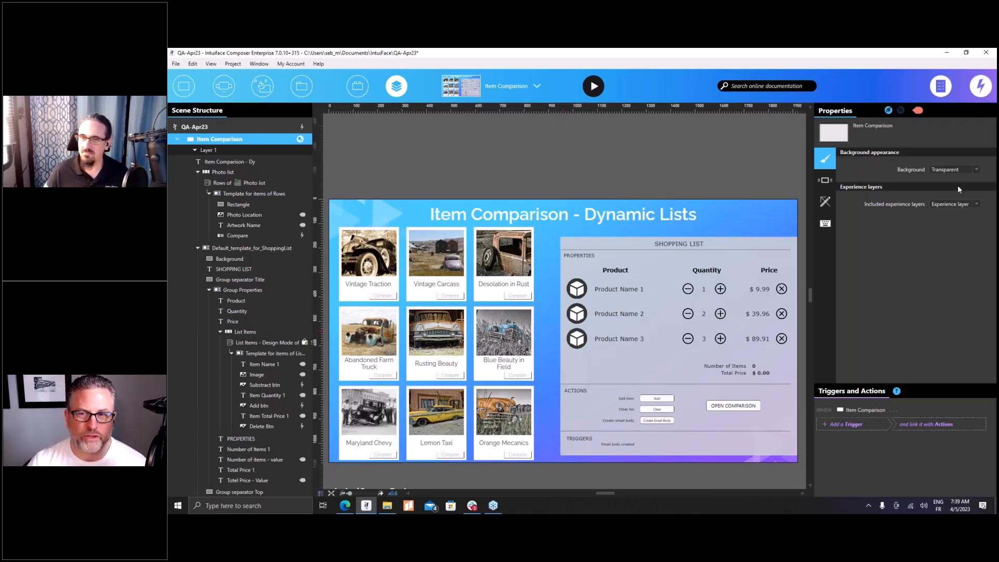
left_click(507, 86)
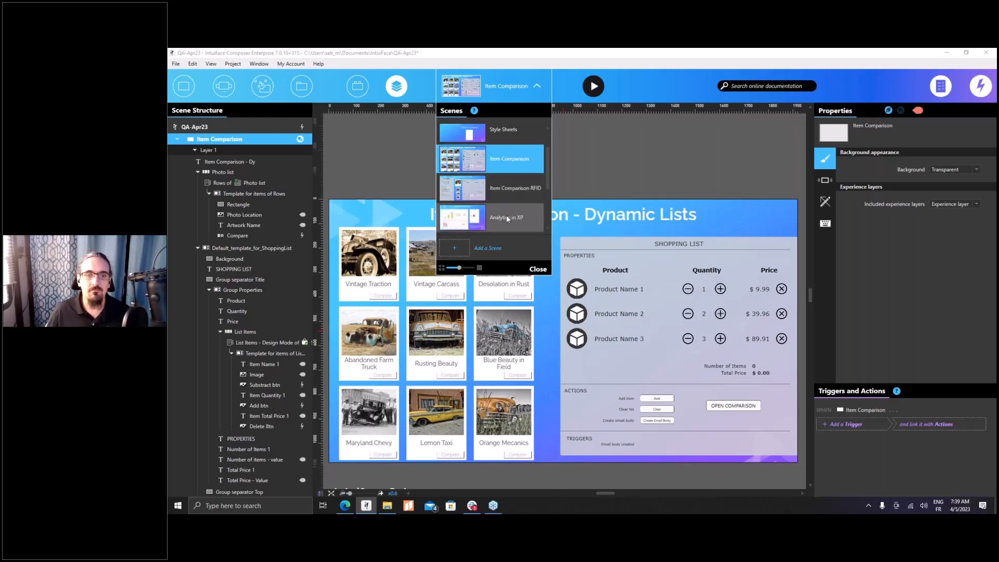
left_click(506, 214)
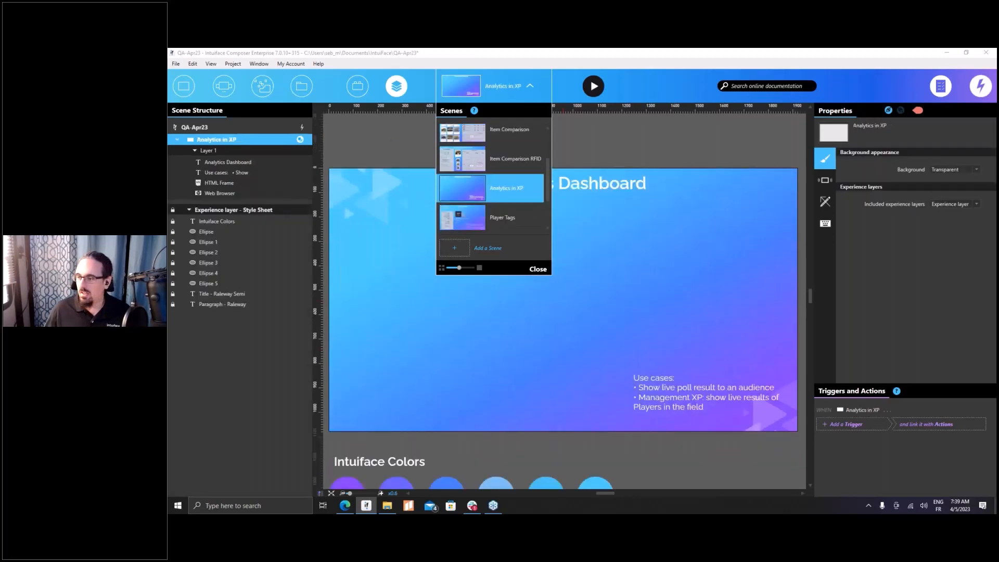
left_click(382, 138)
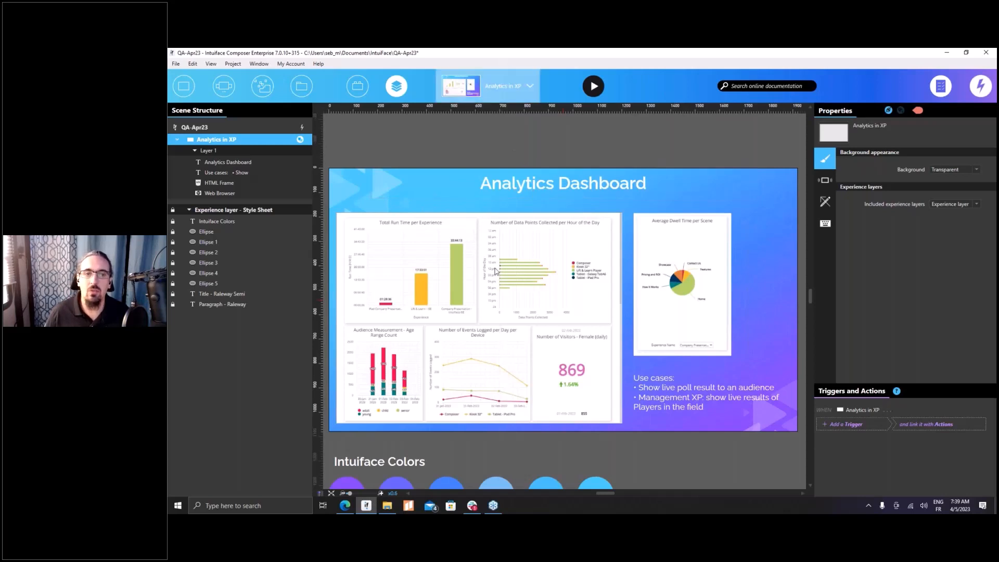
Examine the HTML Frame, the use cases text and the Web Browser asset in the Analytics Dashboard scene
left_click(493, 316)
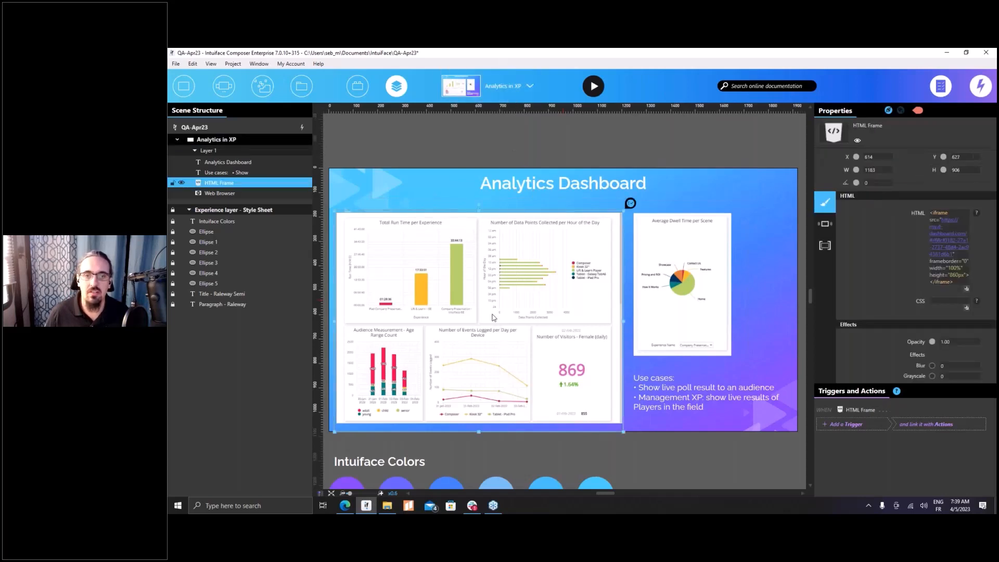
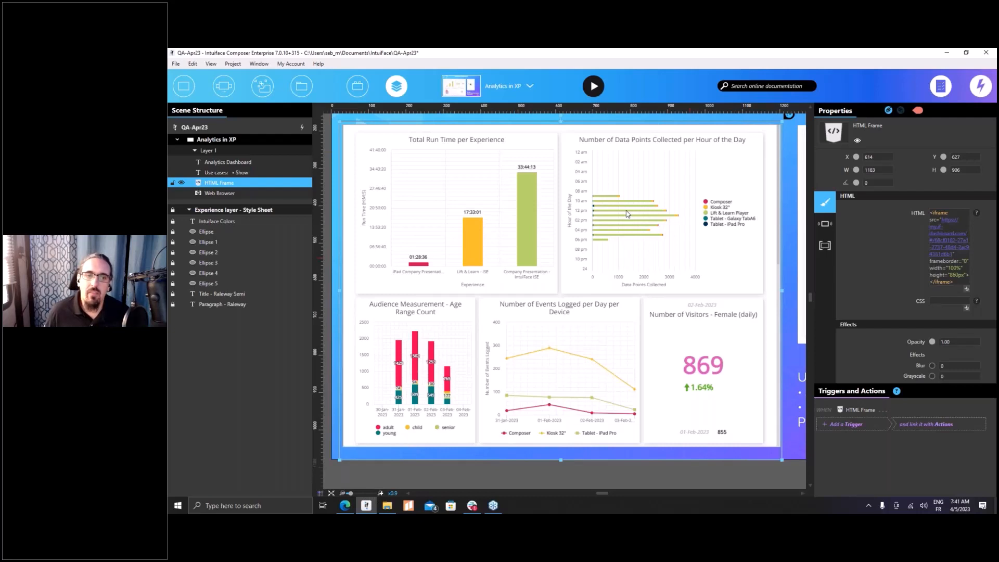
scroll(627, 214, "down", 3)
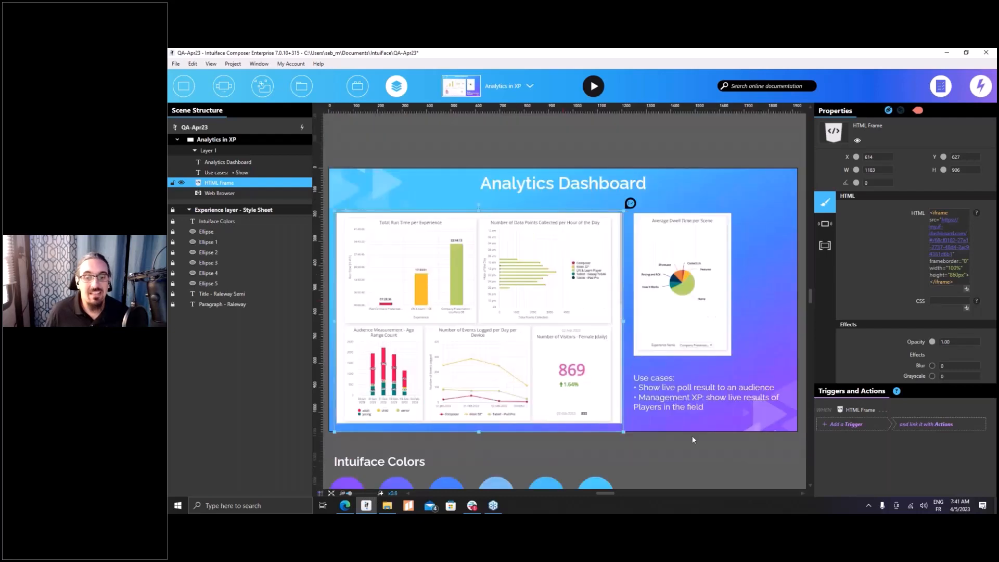
left_click(664, 409)
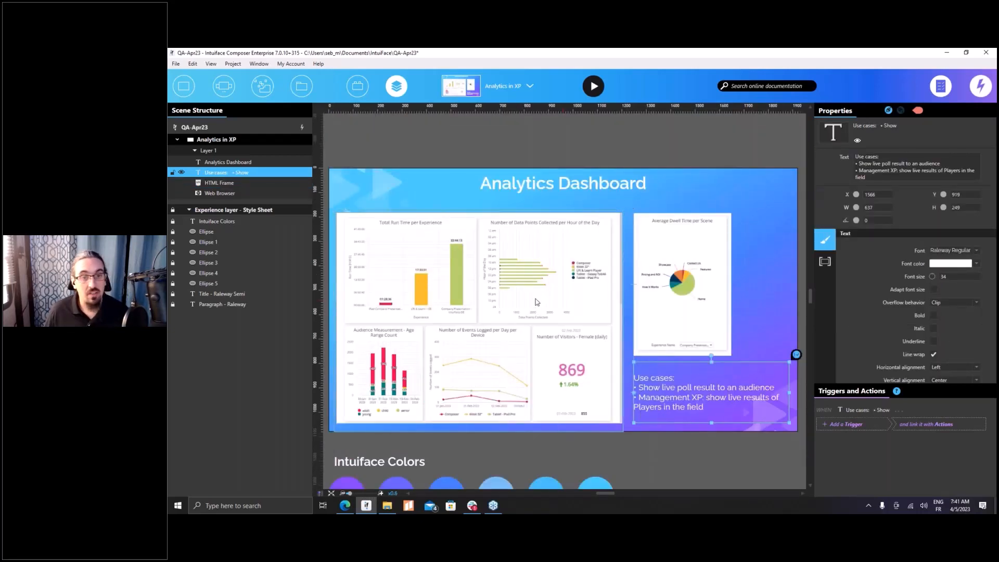
left_click(523, 298)
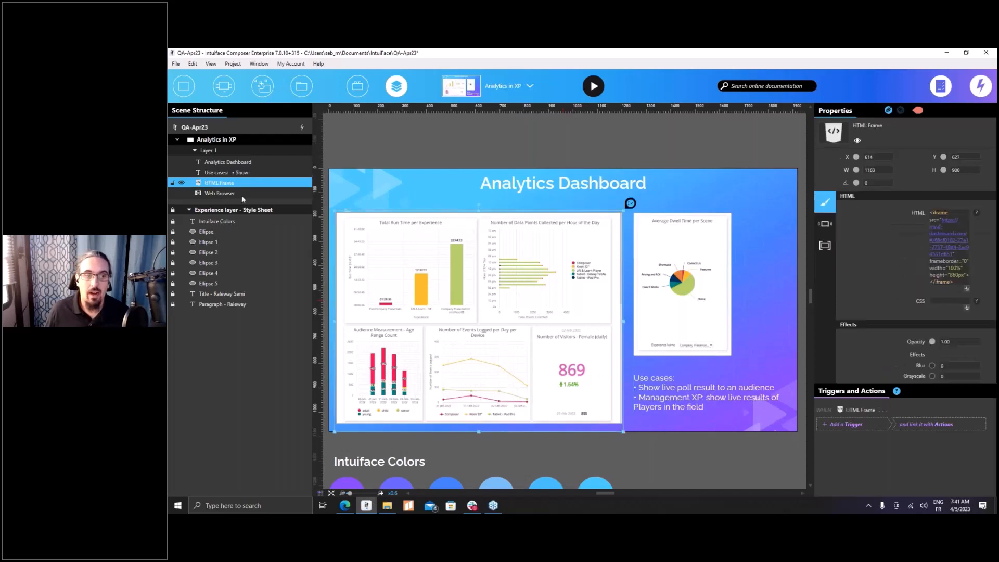
left_click(200, 193)
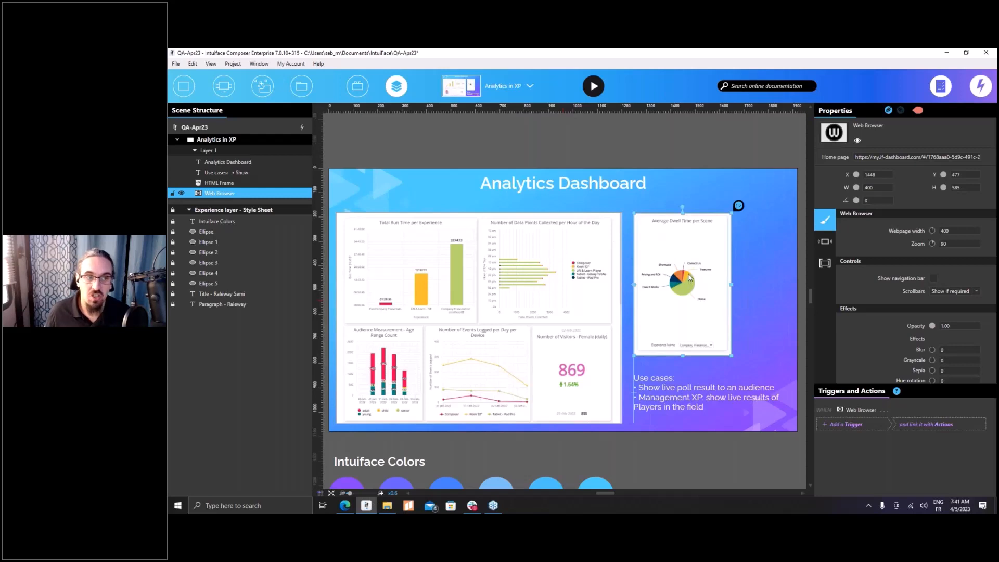
Show the asset library and narrow it to a strip of icons
left_click(183, 88)
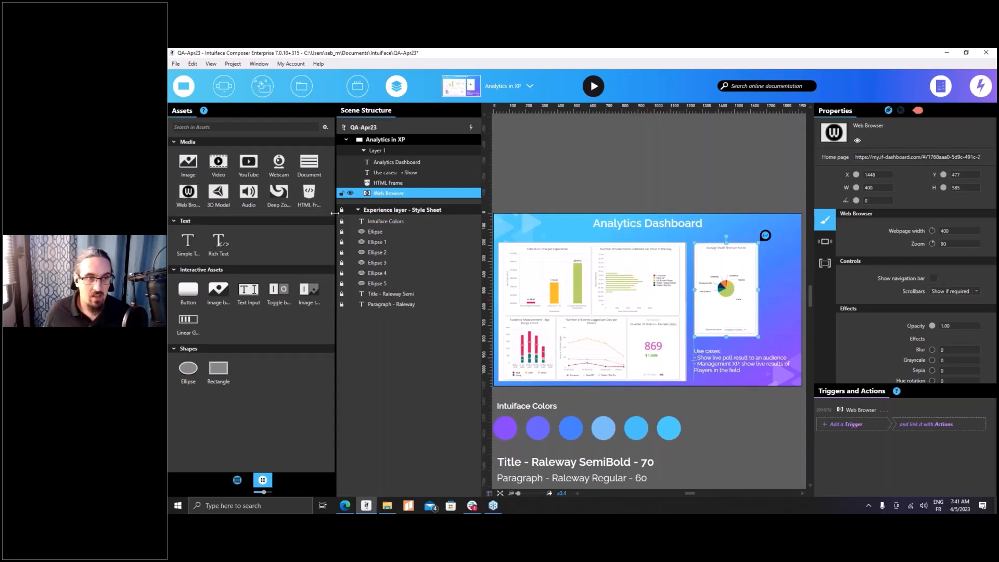
left_click_drag(334, 214, 189, 213)
Switch to the web browser, reload the Analytics Dashboard page and open the Tradeshow Dashboard
key("alt+Tab")
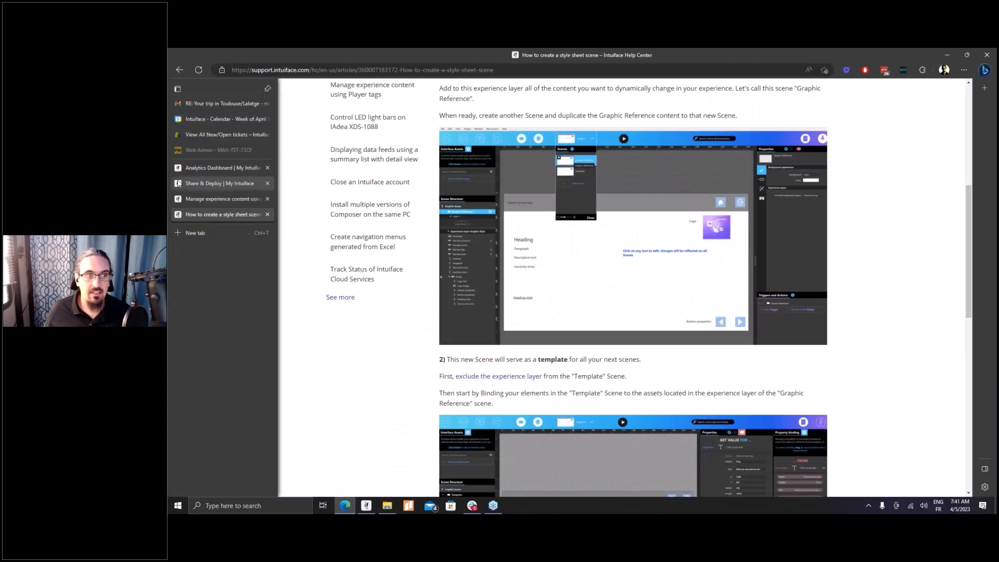
left_click(184, 167)
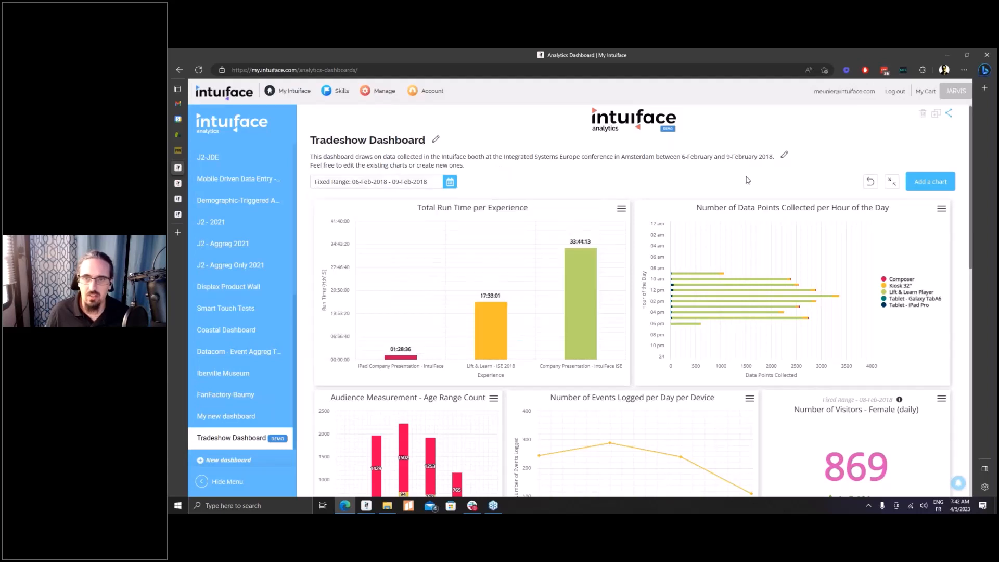
left_click(870, 186)
left_click(547, 316)
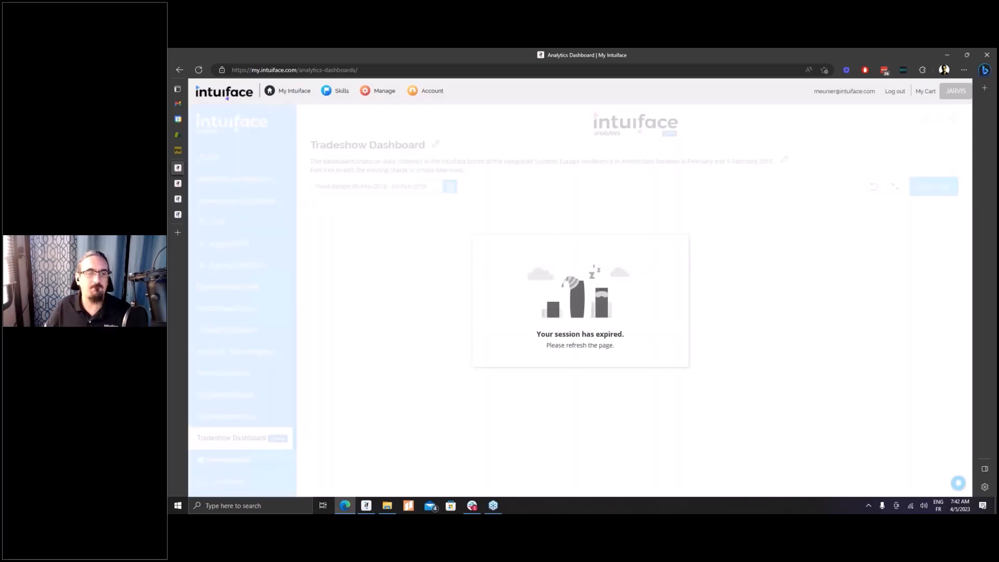
key("F5")
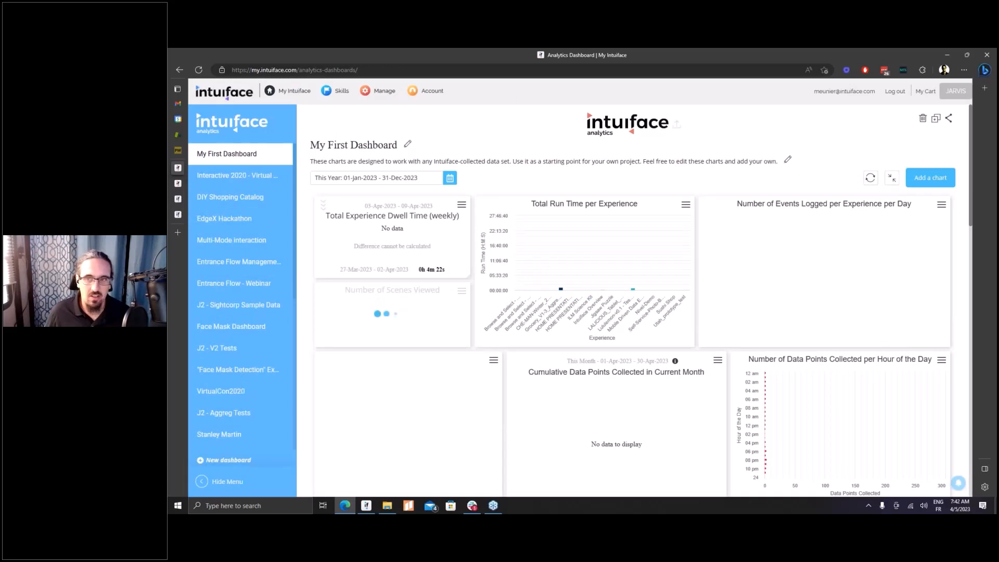
scroll(244, 366, "down", 10)
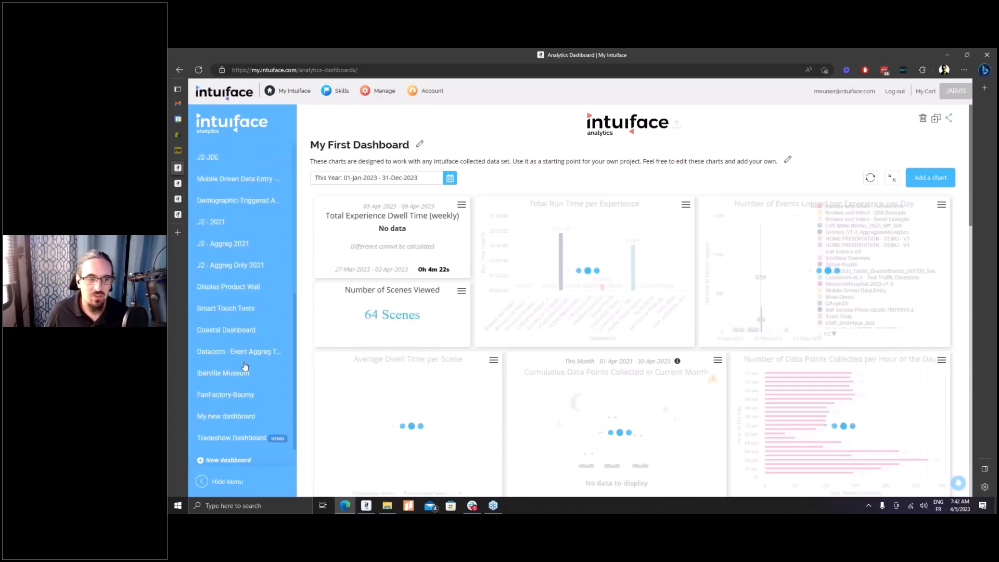
left_click(229, 438)
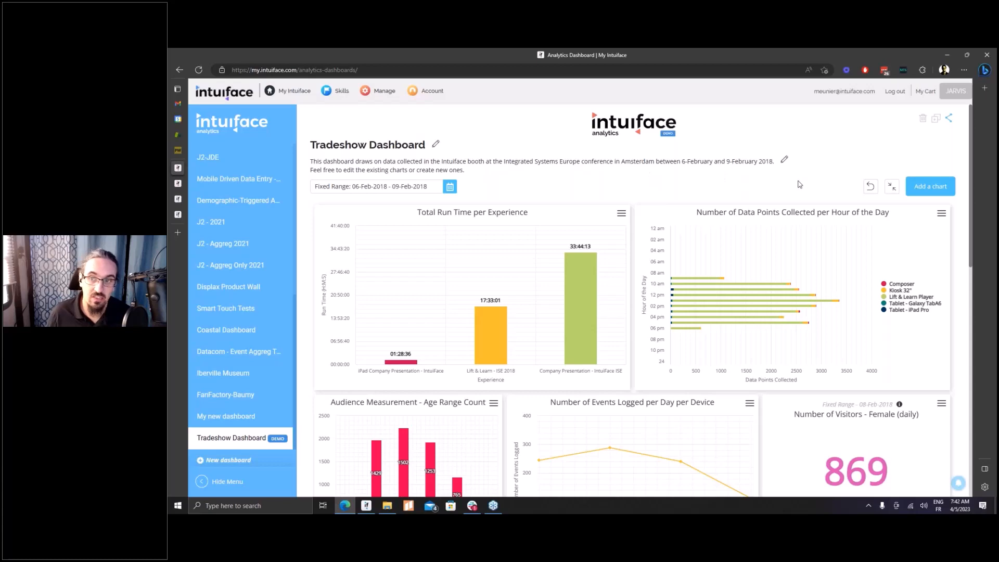
Look through the charts of the Tradeshow Dashboard
scroll(821, 178, "down", 6)
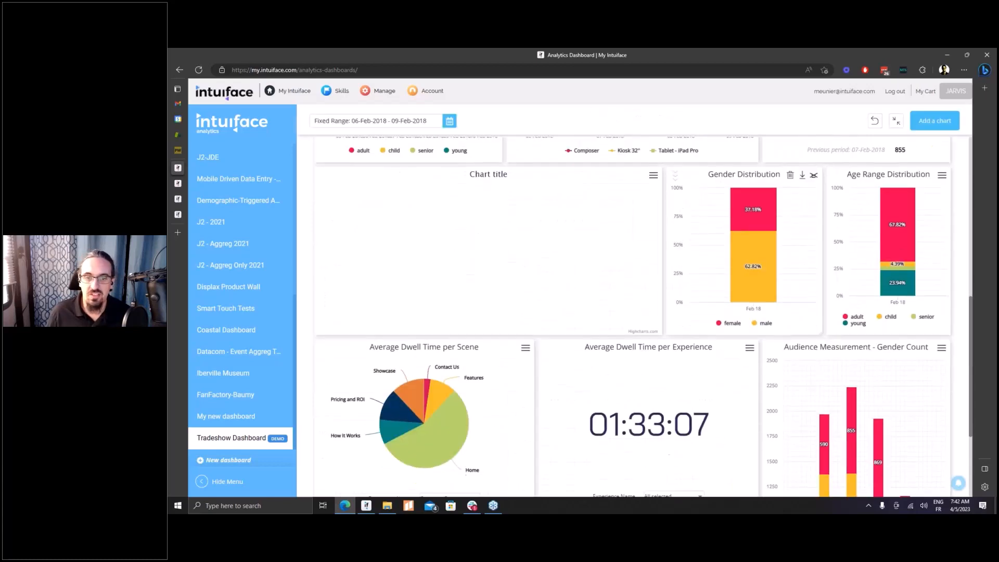
scroll(801, 192, "down", 3)
scroll(778, 251, "up", 10)
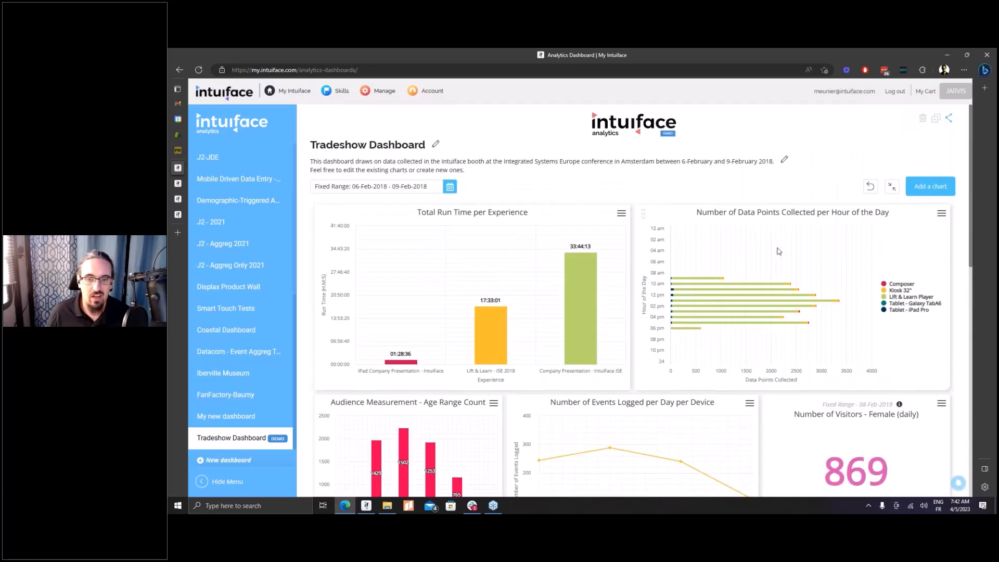
scroll(778, 251, "down", 6)
scroll(778, 251, "up", 3)
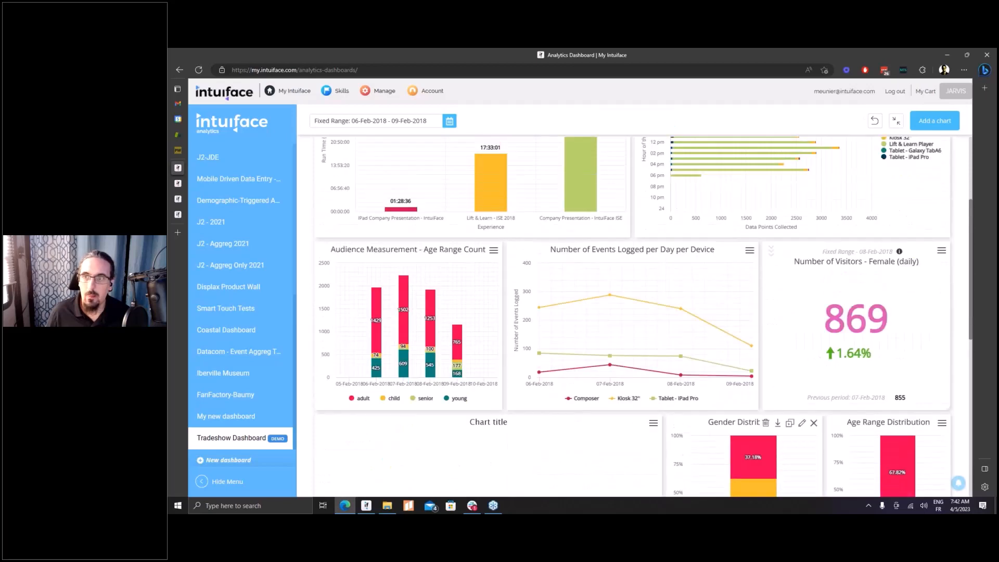
scroll(779, 251, "up", 3)
Open the sharing settings of the Tradeshow Dashboard and expand the existing share's display options
left_click(949, 122)
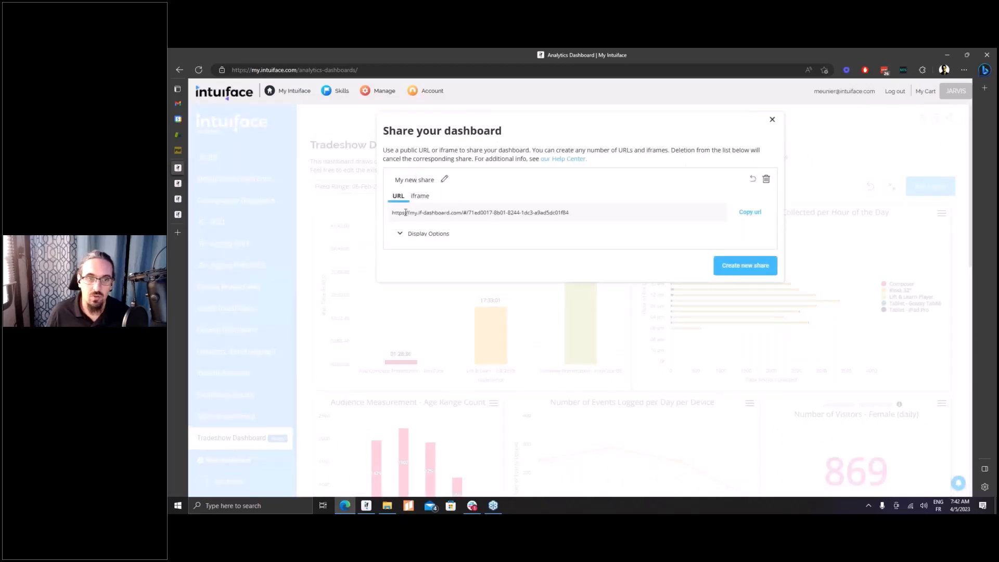
left_click(401, 233)
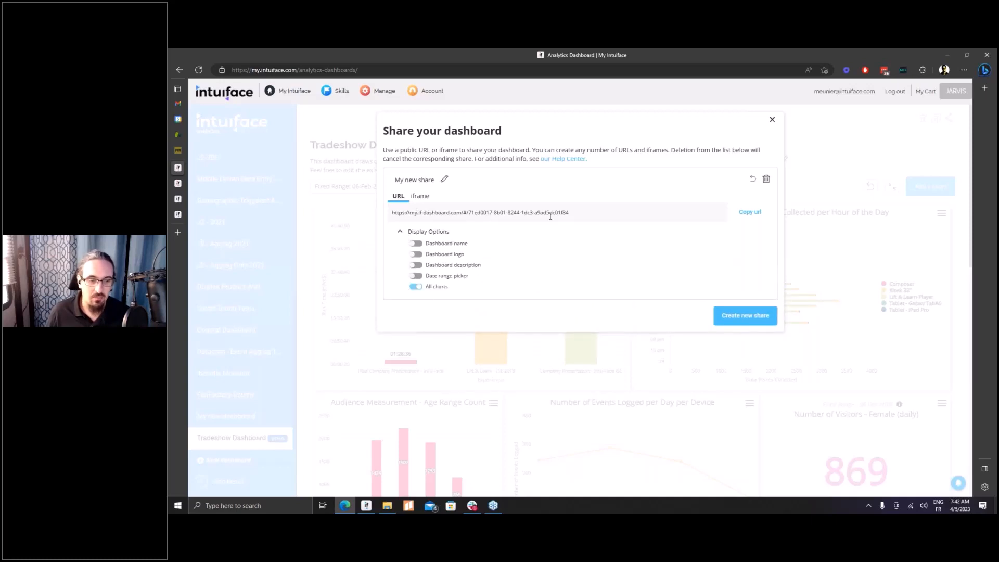
left_click(366, 505)
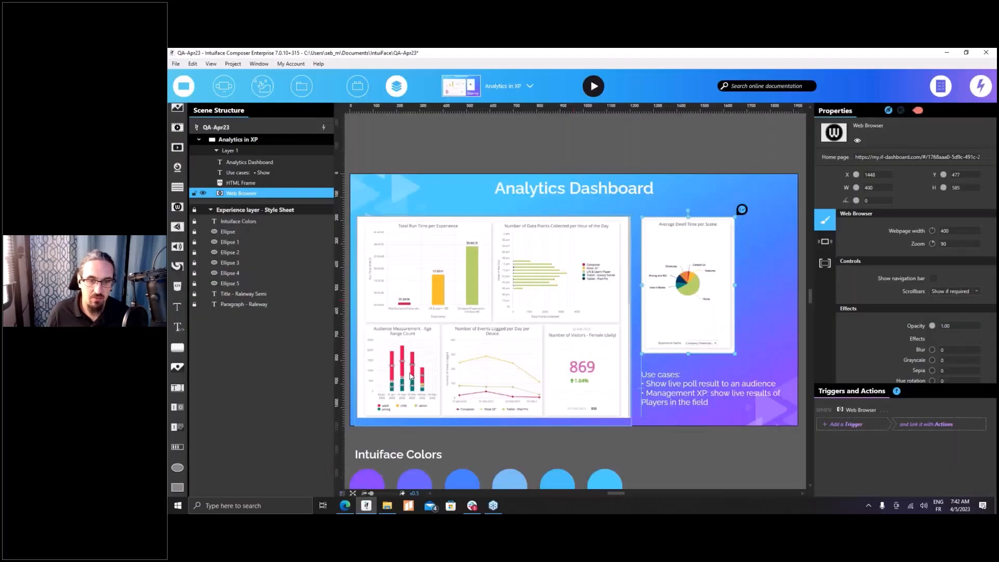
key("alt+Tab")
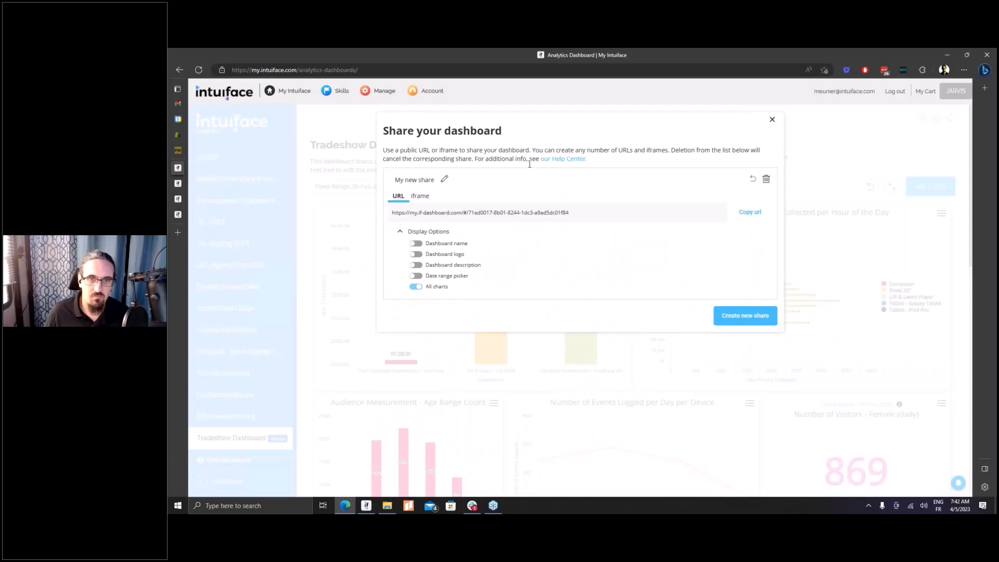
Create a new share of the dashboard and show its iframe code instead of its URL
left_click(757, 315)
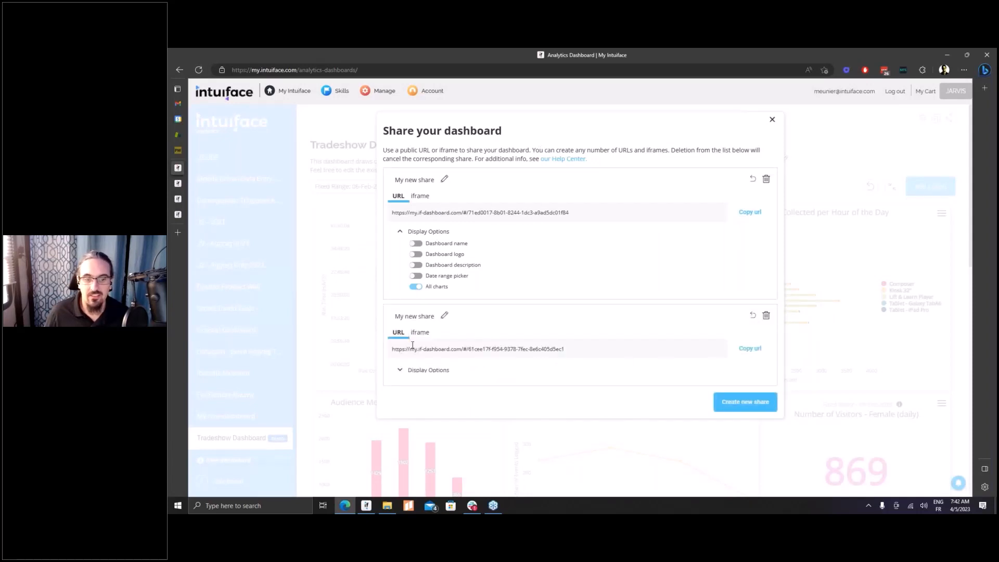
left_click_drag(395, 352, 654, 345)
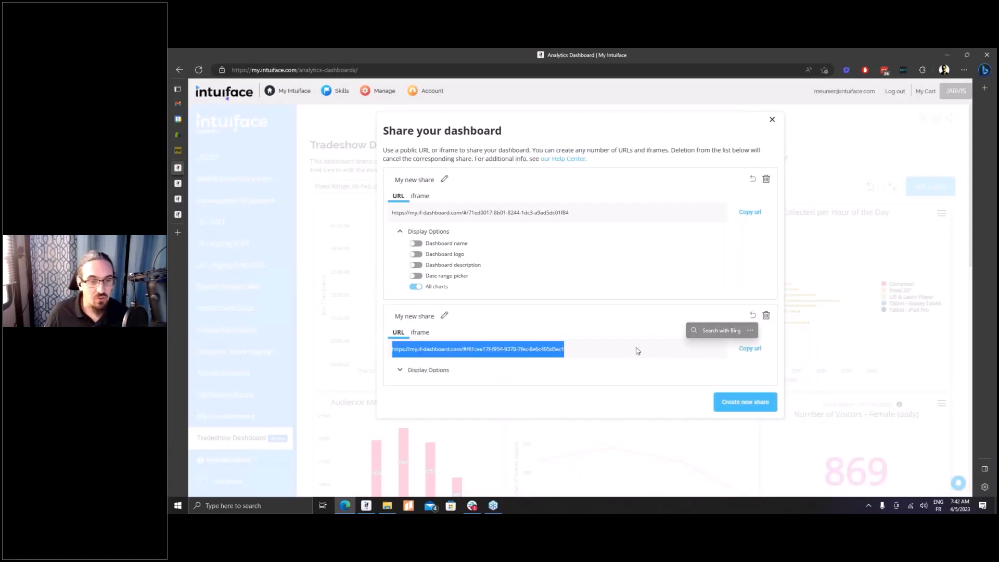
left_click(421, 334)
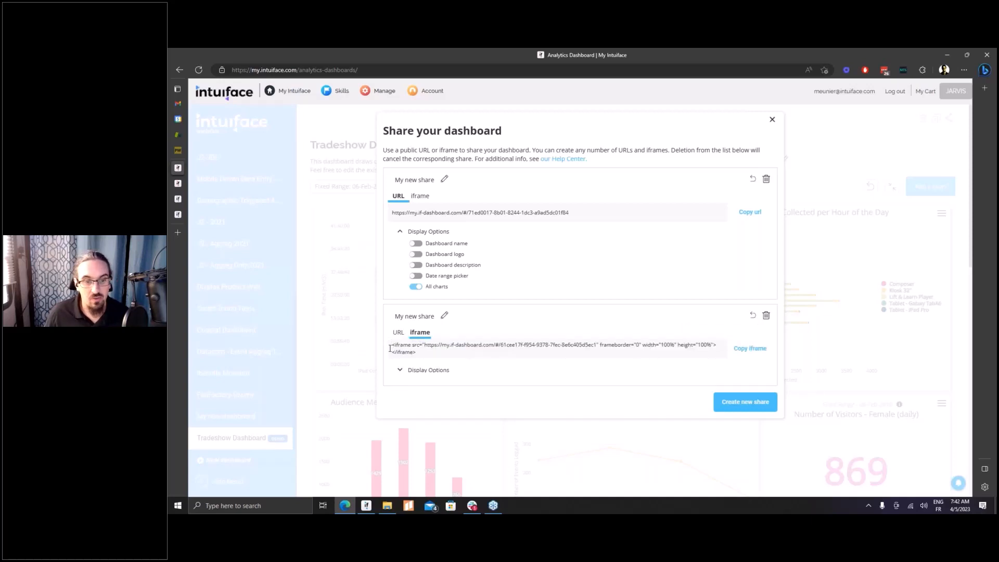
In the new share's display options, turn off All charts and choose the Gender Distribution chart
left_click(401, 370)
left_click(415, 438)
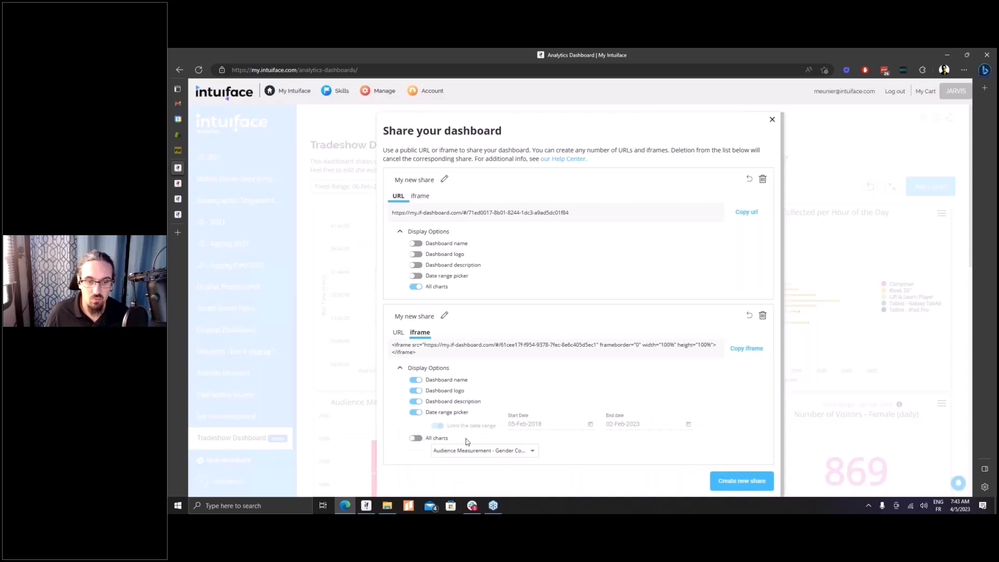
left_click(472, 450)
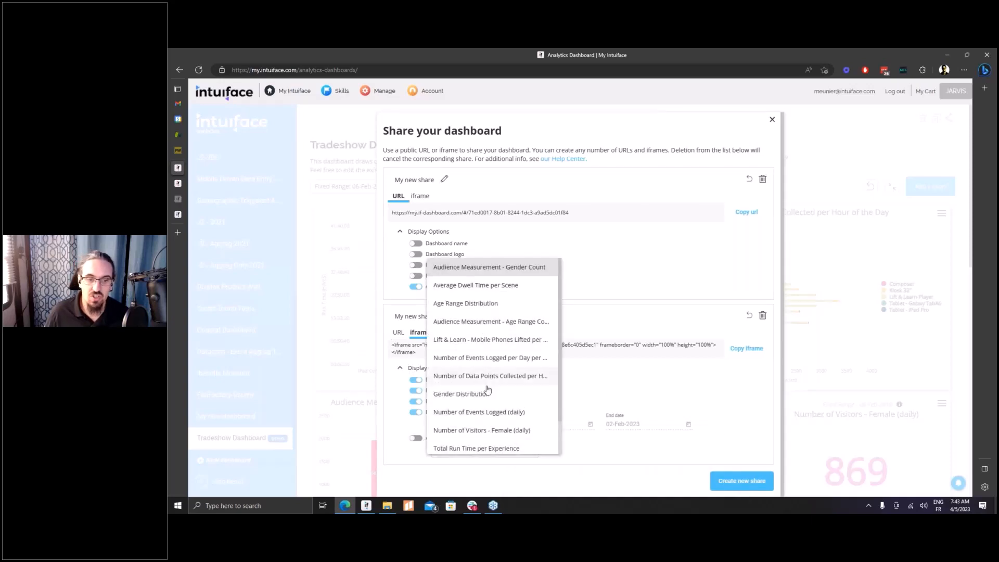
left_click(487, 391)
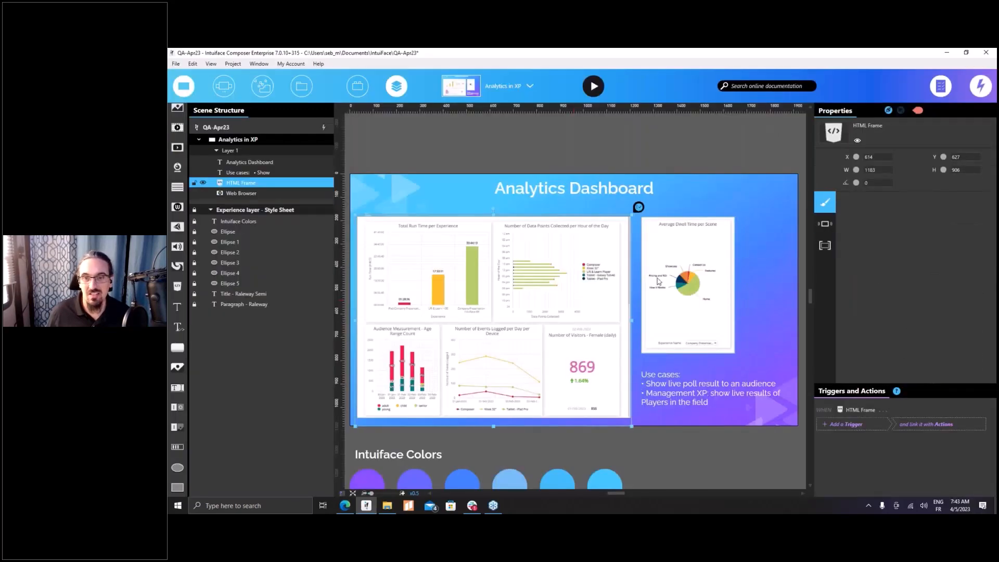
Add a timer trigger to the HTML Frame that fires after 600 seconds have elapsed
left_click(518, 131)
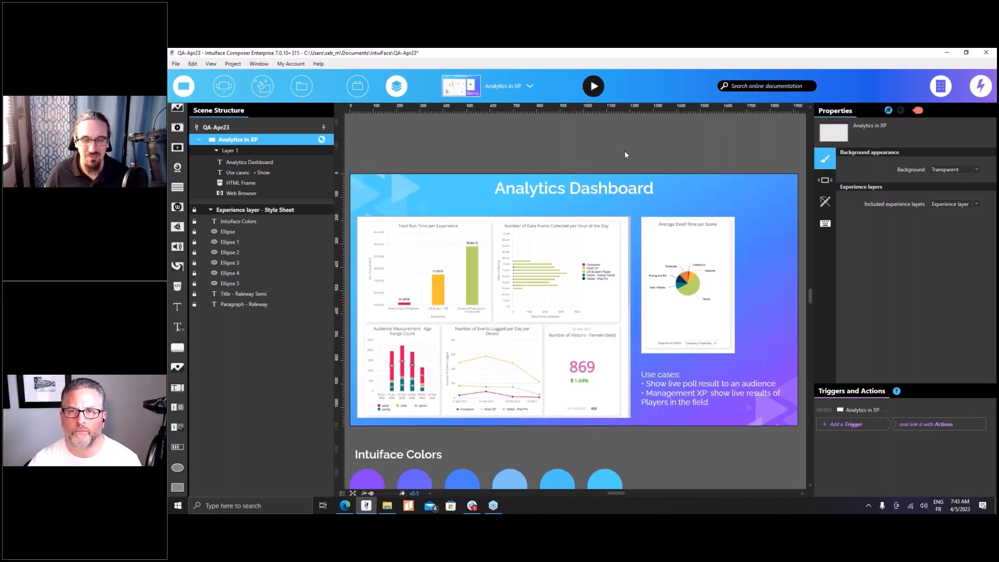
left_click(551, 266)
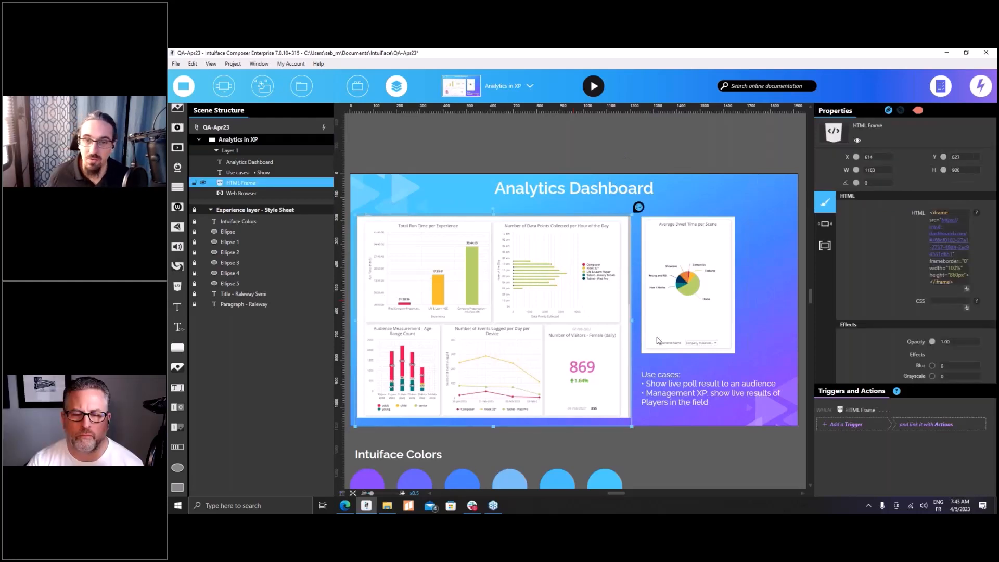
left_click(847, 424)
left_click(343, 197)
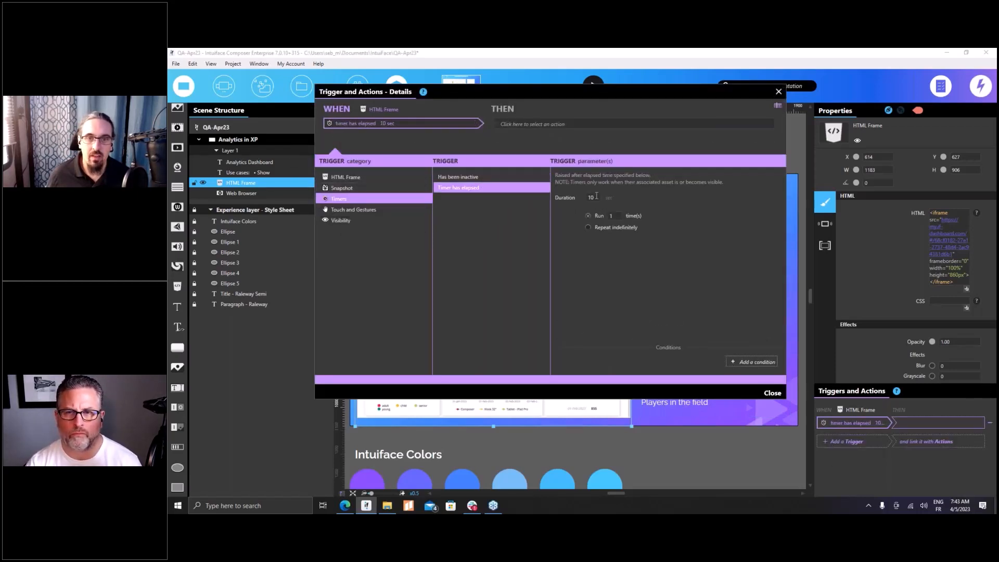
left_click(482, 191)
type("600")
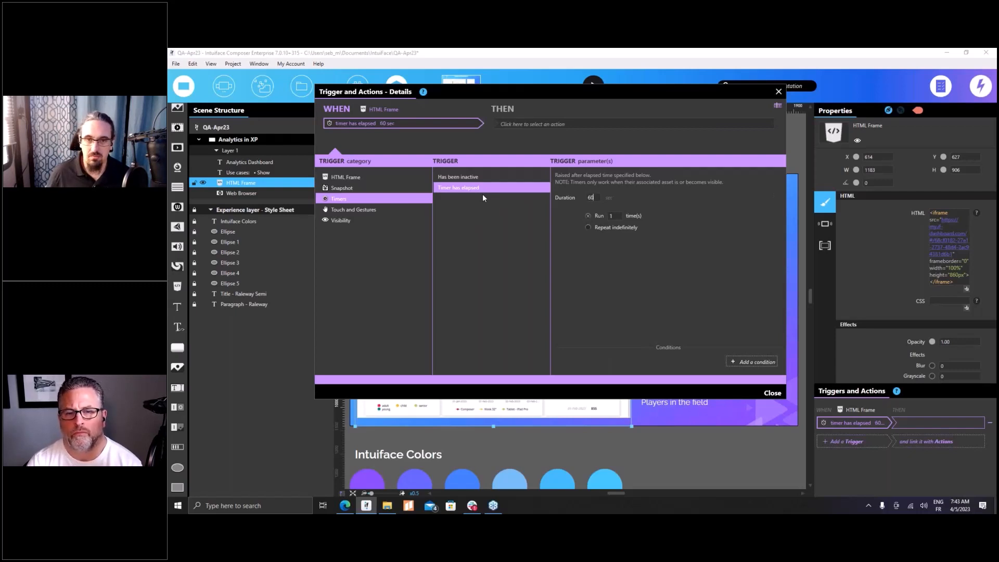
Try linking the timer trigger to a Set HTML action on the HTML Frame
left_click(580, 120)
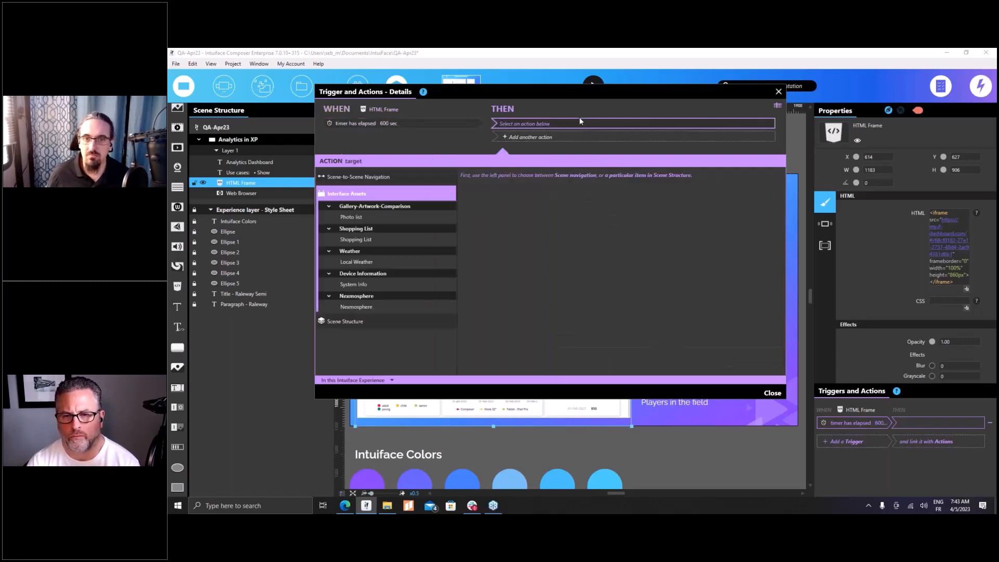
left_click(410, 127)
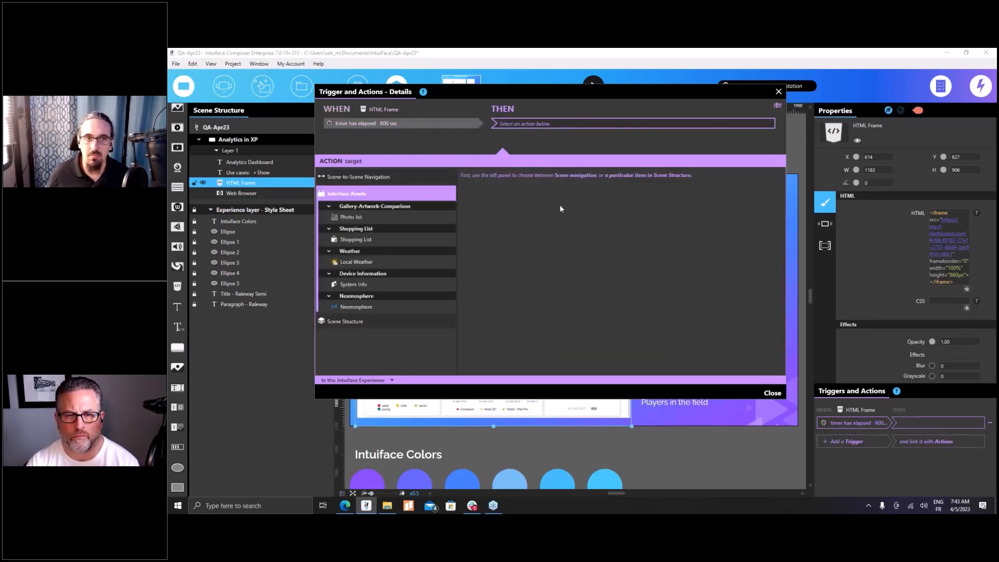
left_click(575, 126)
left_click(346, 321)
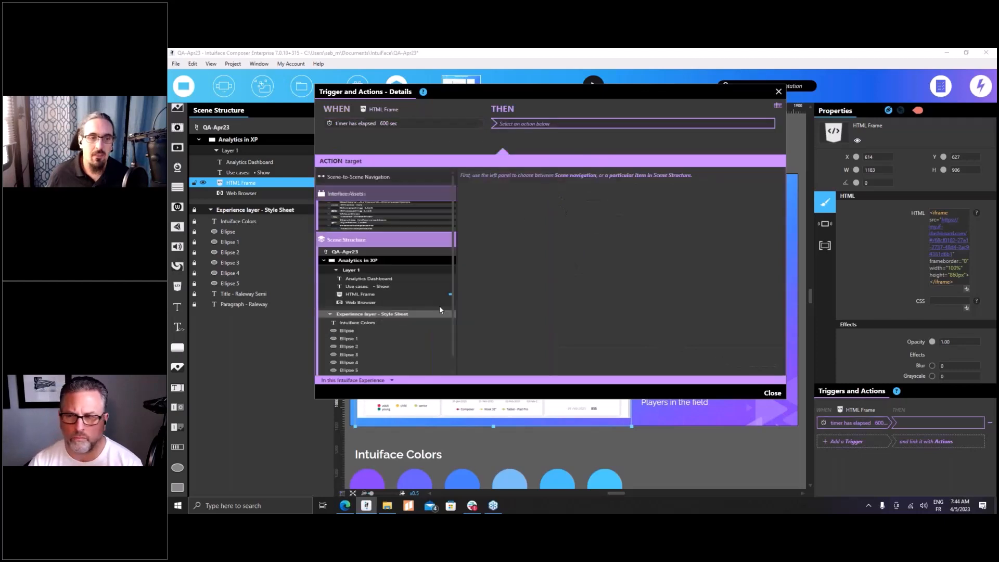
left_click(395, 281)
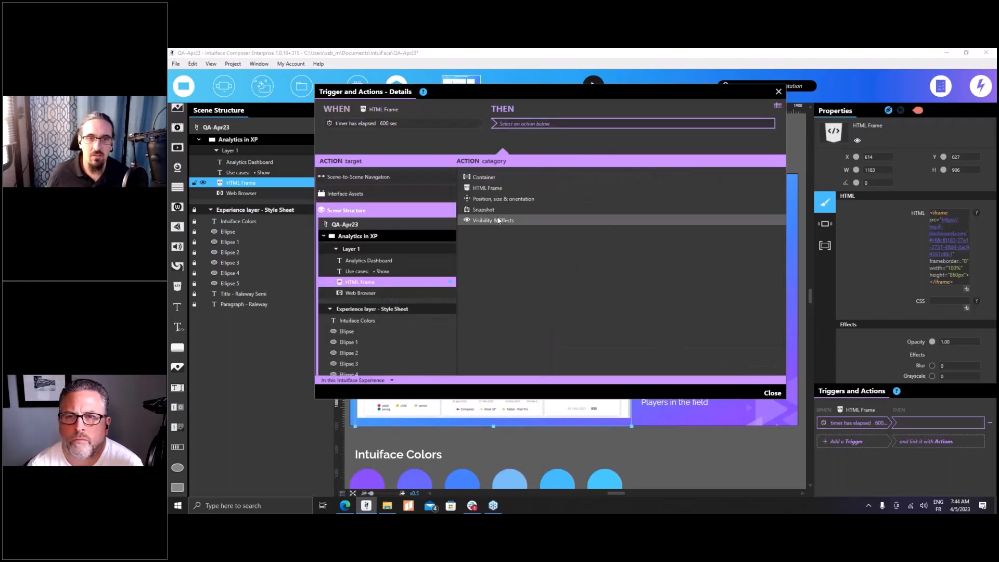
left_click(487, 188)
left_click(559, 195)
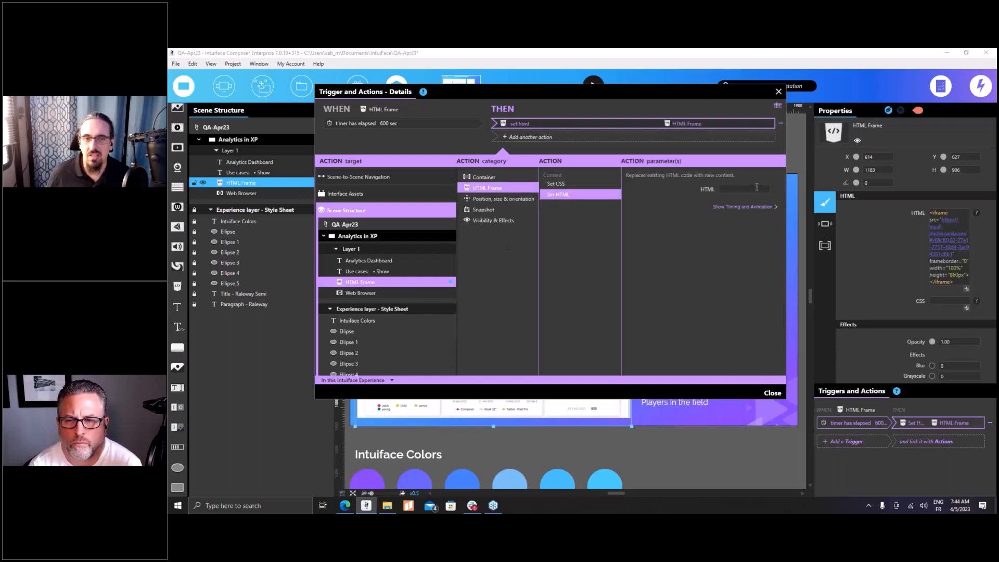
right_click(756, 188)
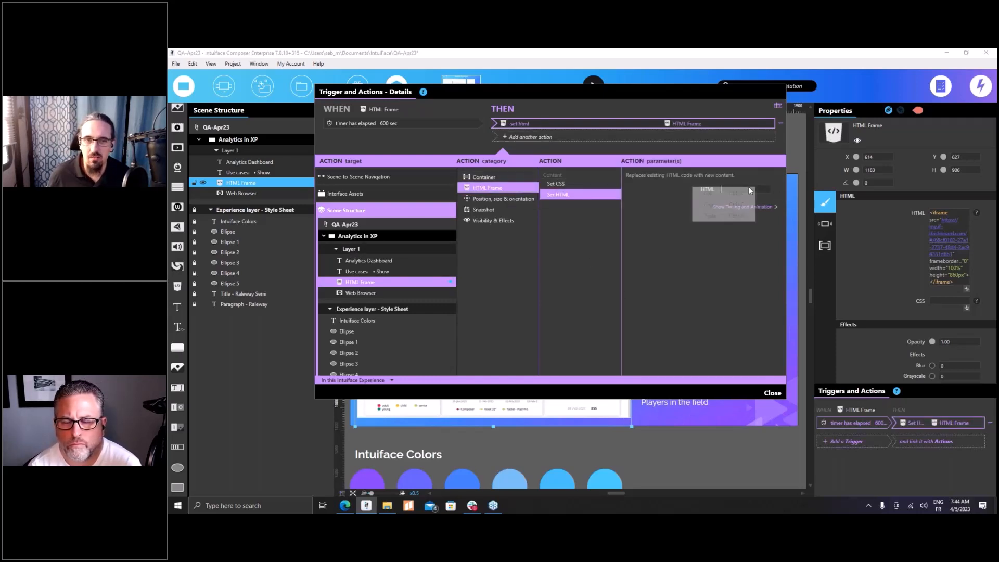
Change the timer trigger's action to Reload on the Web Browser asset and close the trigger details
left_click(363, 295)
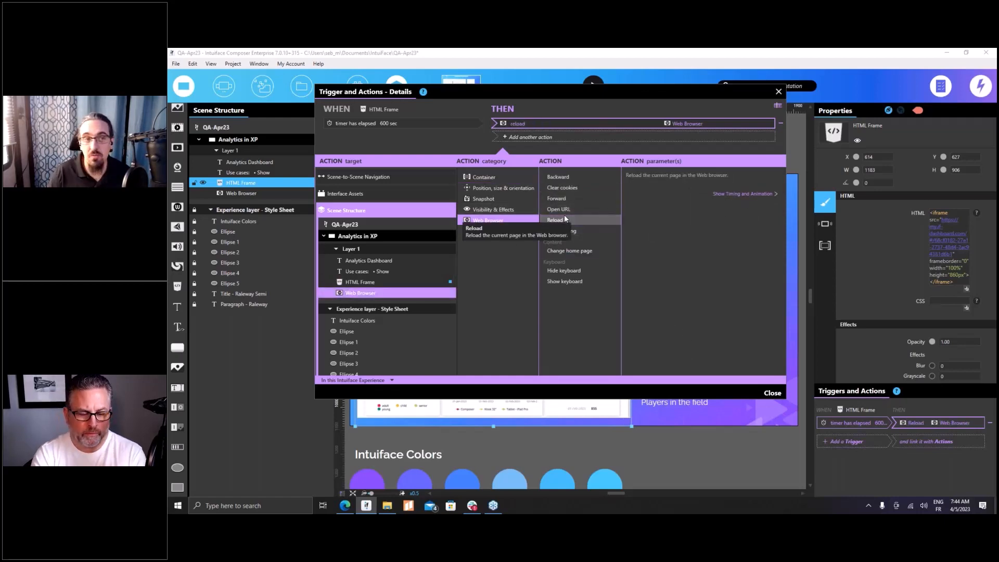
left_click(777, 92)
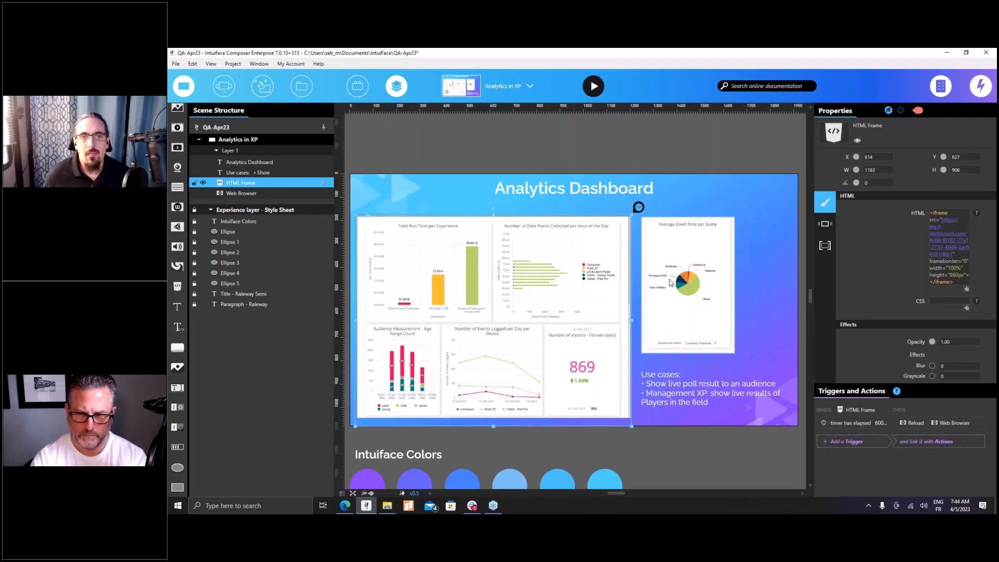
Switch to the Edge browser, close the dashboard's sharing settings and open the Total Run Time per Experience chart for editing
key("alt+Tab")
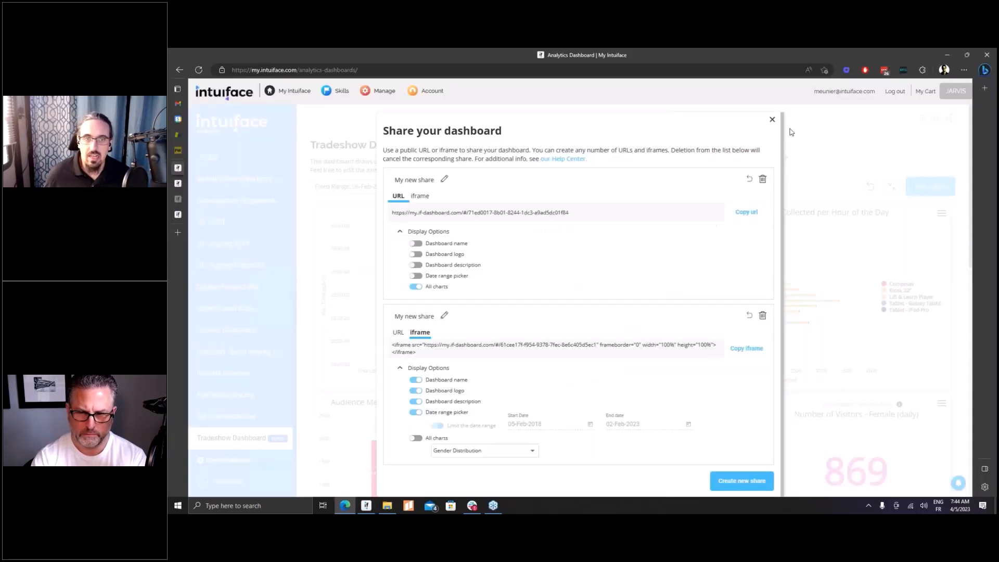
left_click(772, 120)
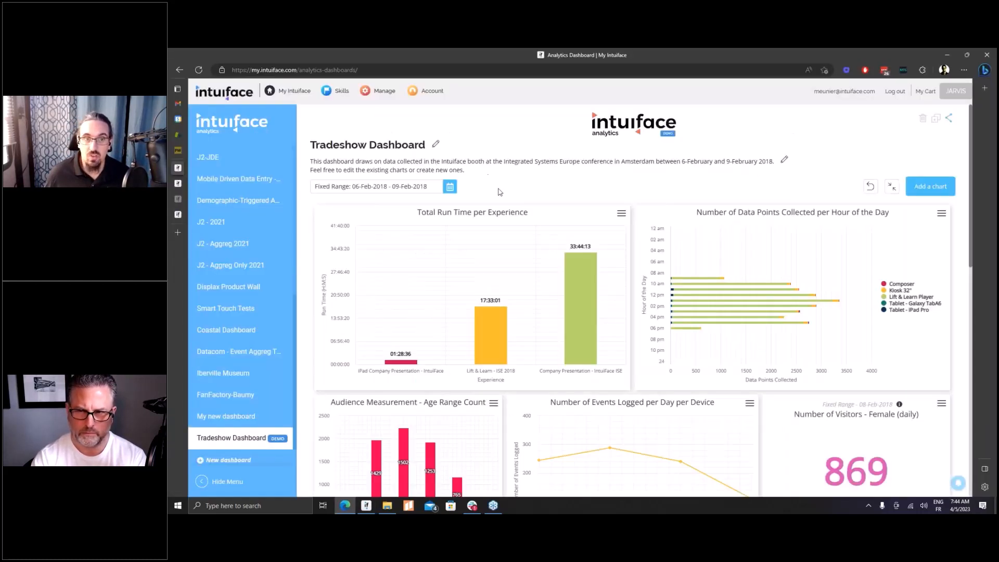
left_click(621, 213)
left_click(610, 216)
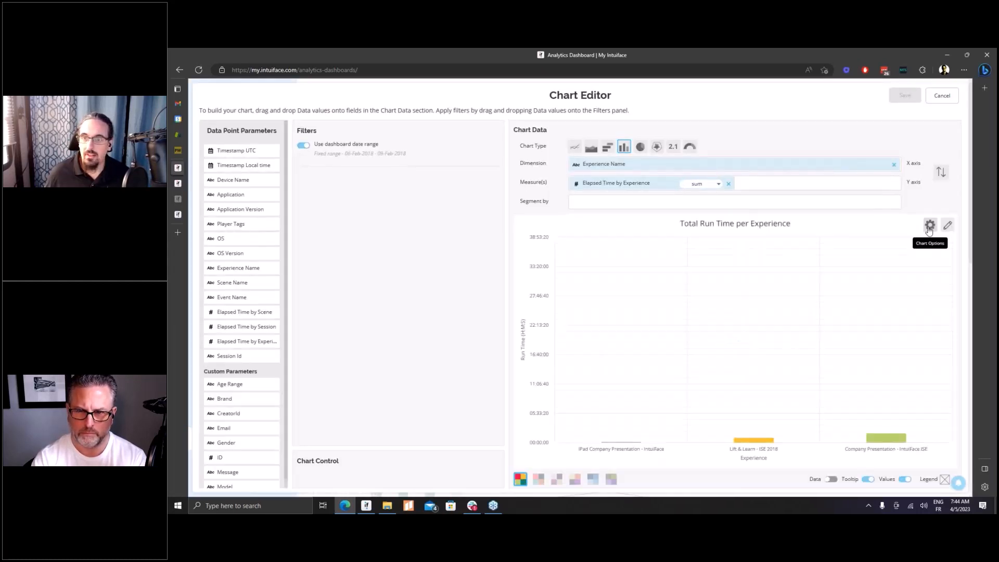
Set the chart's automatic refresh frequency to 15 min in its chart options
left_click(929, 225)
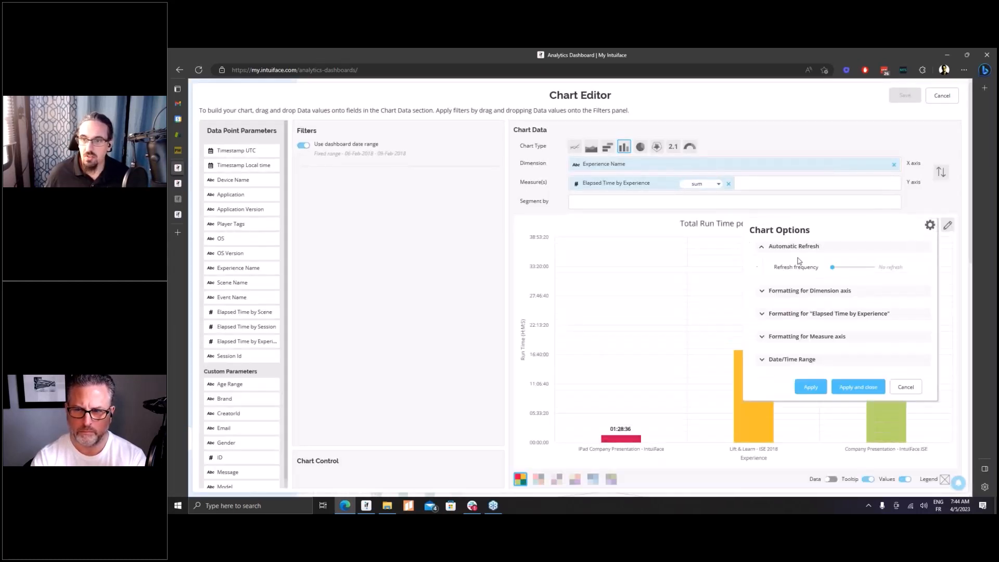
mouse_move(832, 270)
left_mouse_down()
mouse_move(863, 272)
mouse_move(837, 268)
left_mouse_up()
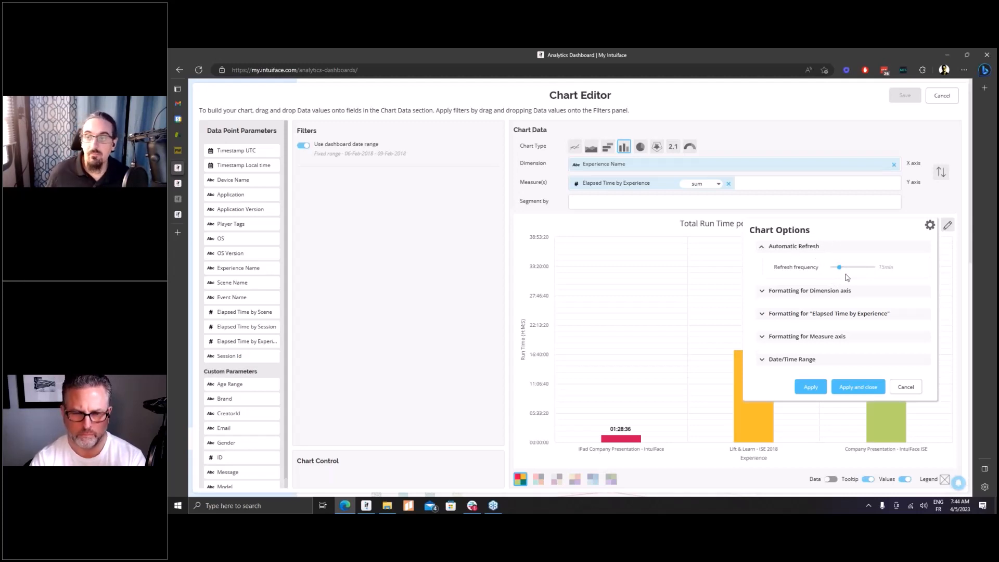
key("alt+Tab")
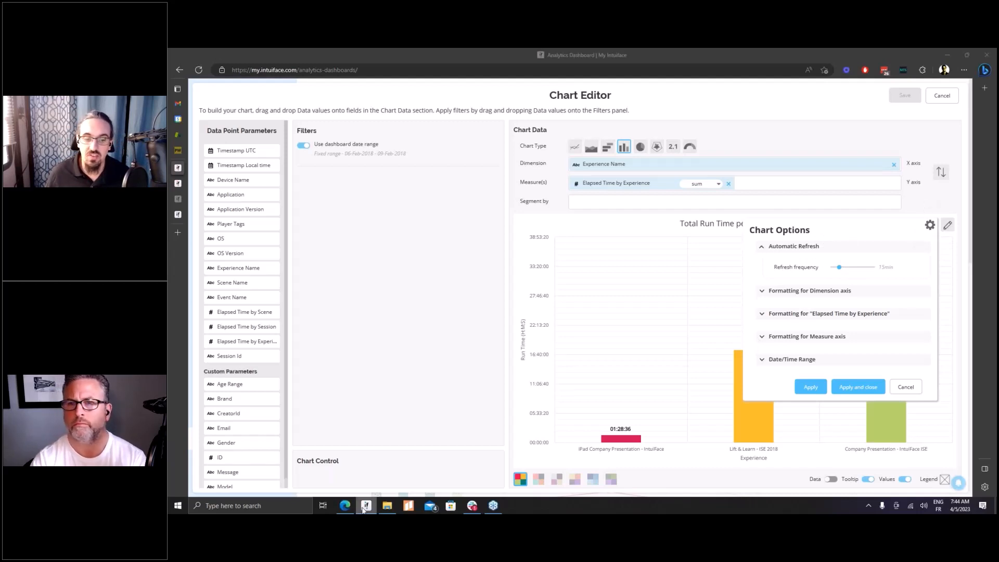
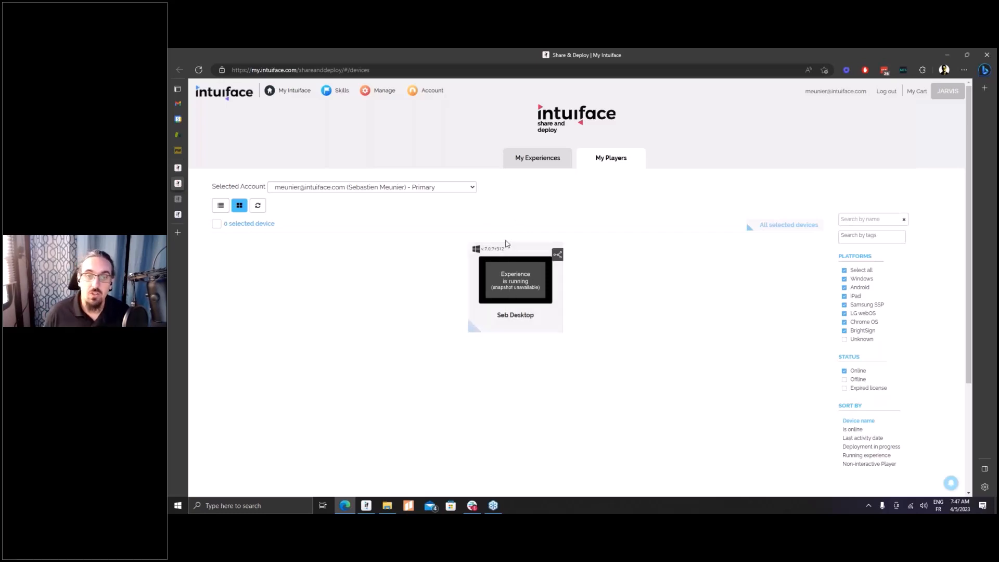
Open the details of the online desktop player in Share & Deploy
left_click(522, 277)
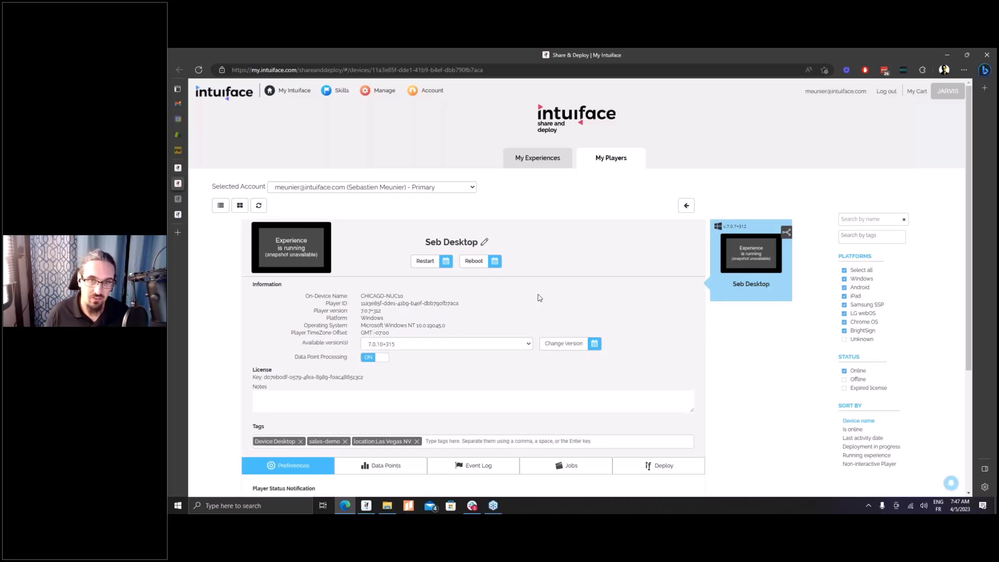
scroll(586, 234, "down", 1)
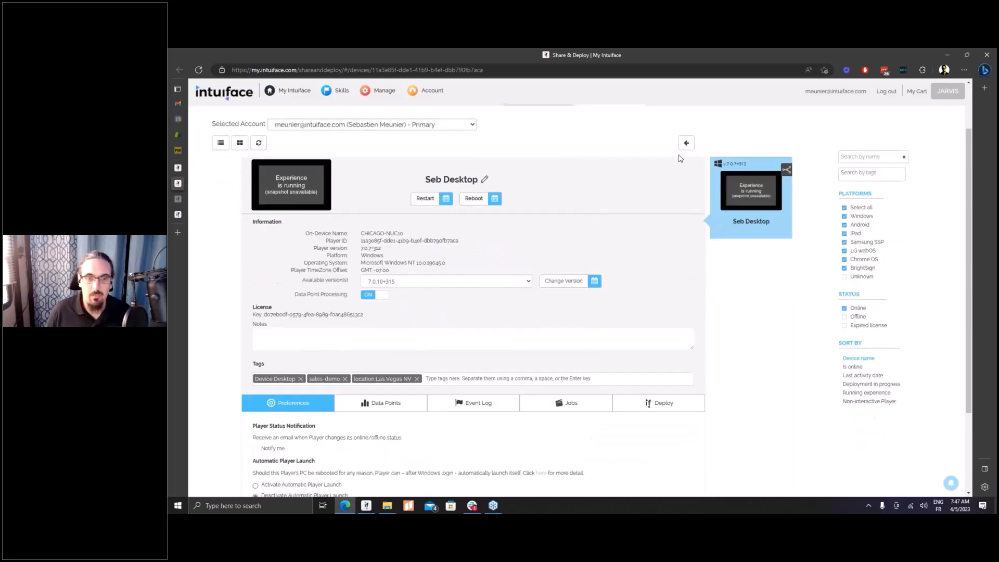
Try adding the tag NewTag to the desktop player and remove it again
left_click(484, 377)
type("NewTag")
key("Return")
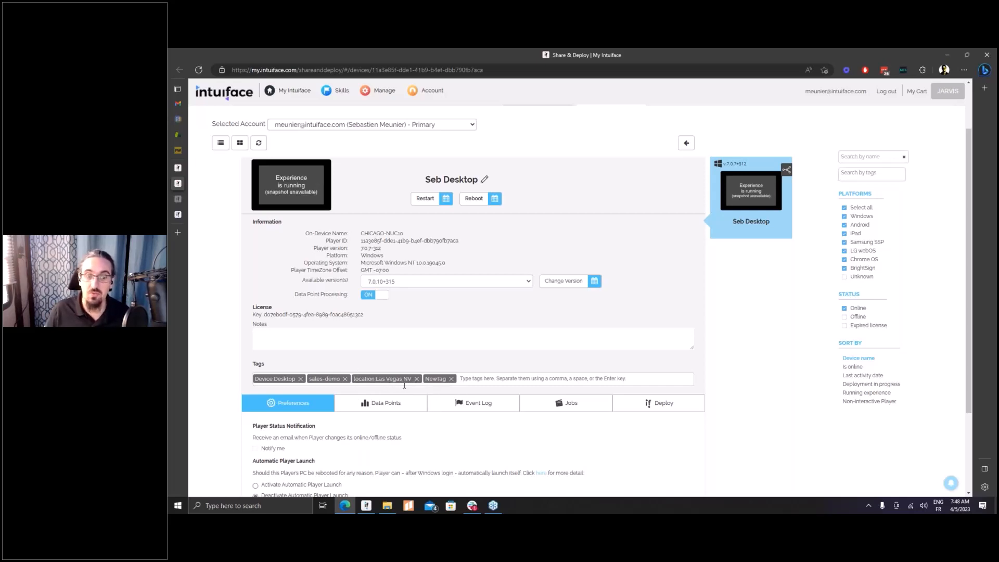
left_click(451, 379)
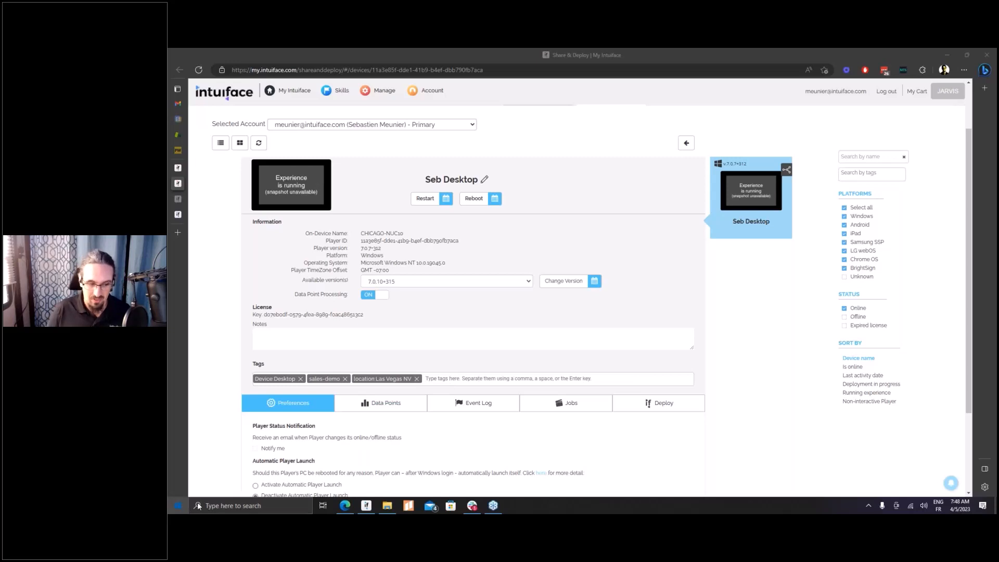
Write "New Tag With Space" in the Windows search, copy it and paste it as a new tag for the desktop player
left_click(178, 505)
type("New Tag With Space")
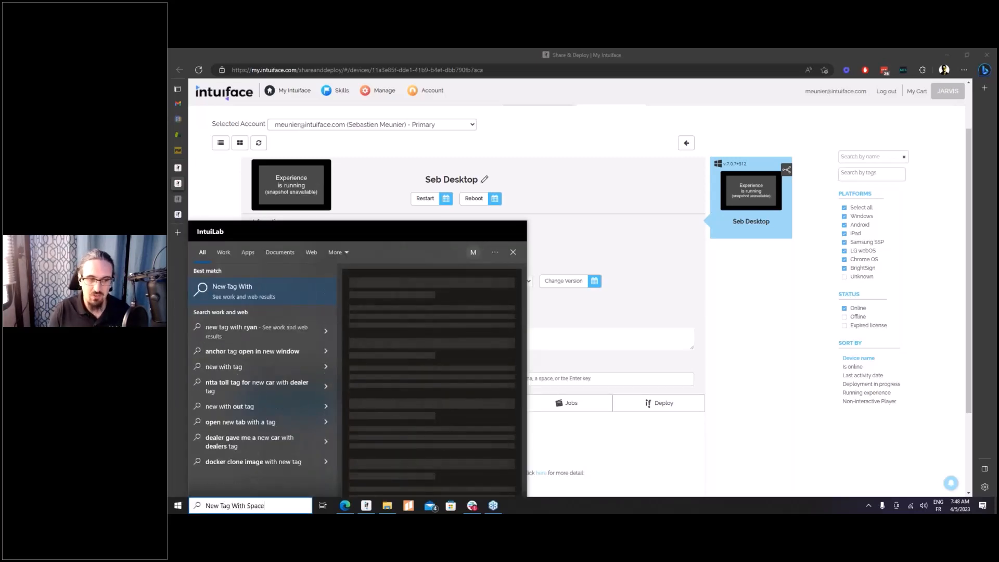
key("ctrl+a")
key("ctrl+c")
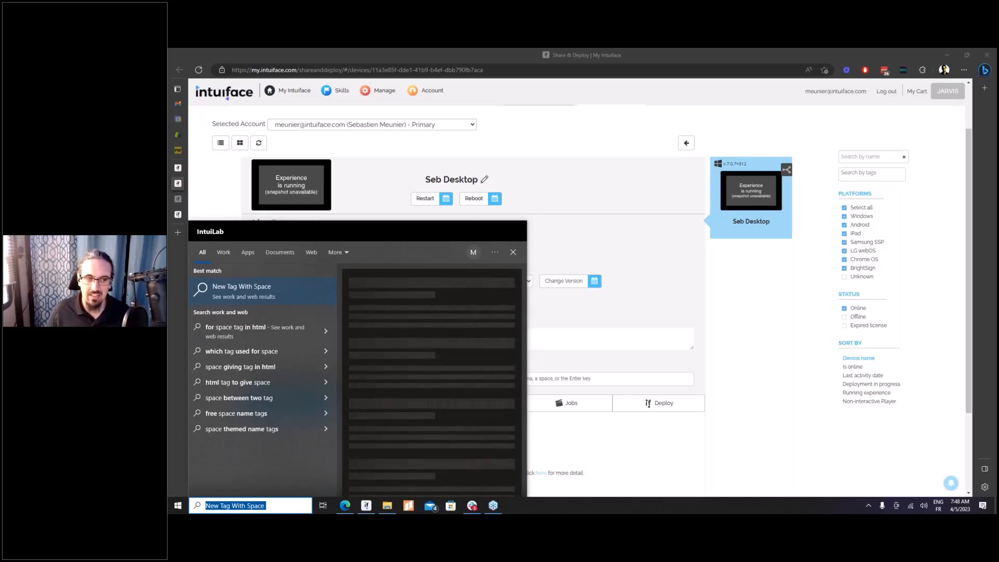
left_click(566, 384)
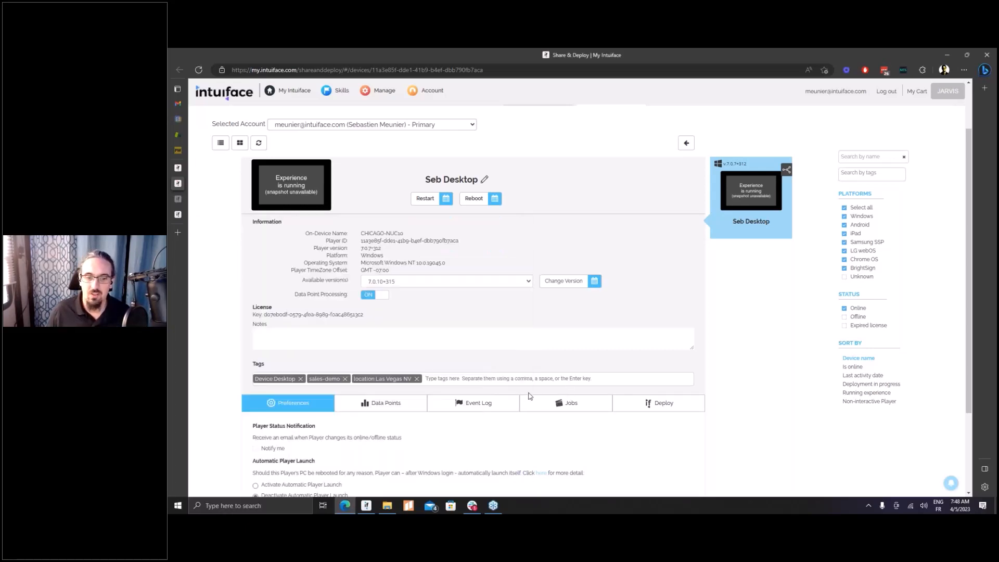
key("ctrl+v")
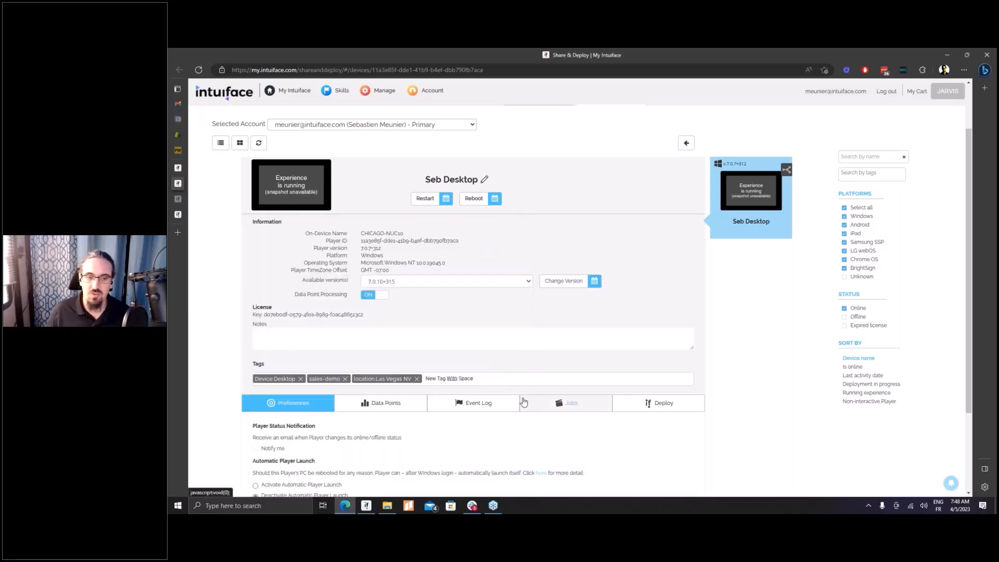
key("Return")
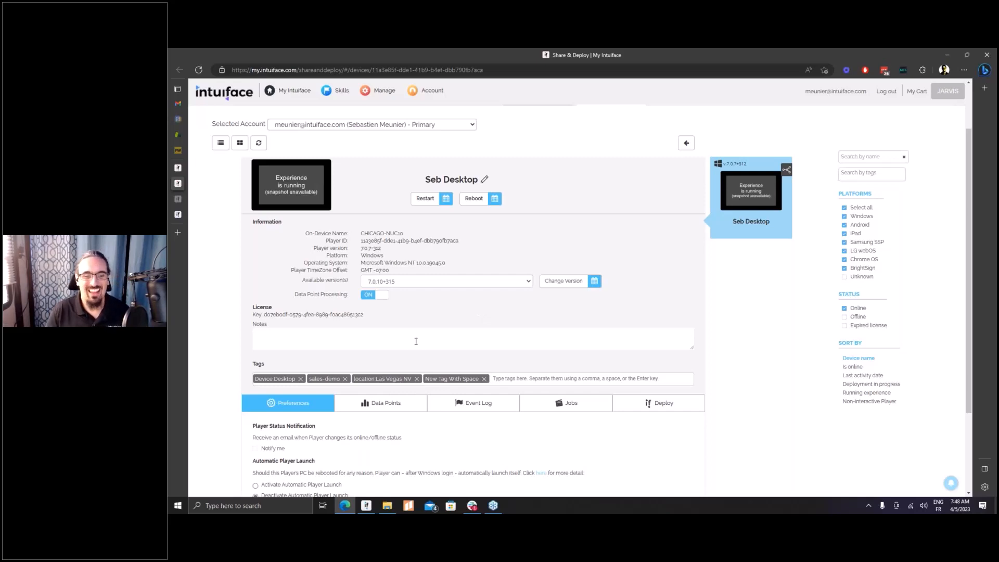
left_click(522, 373)
Return to the player overview, include offline players and show them as a list
left_click(687, 144)
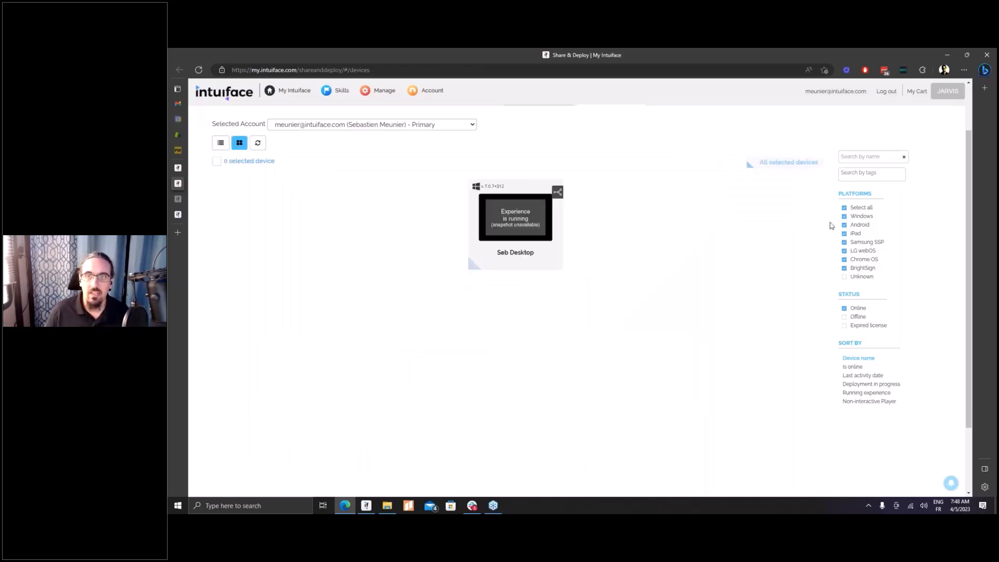
left_click(844, 316)
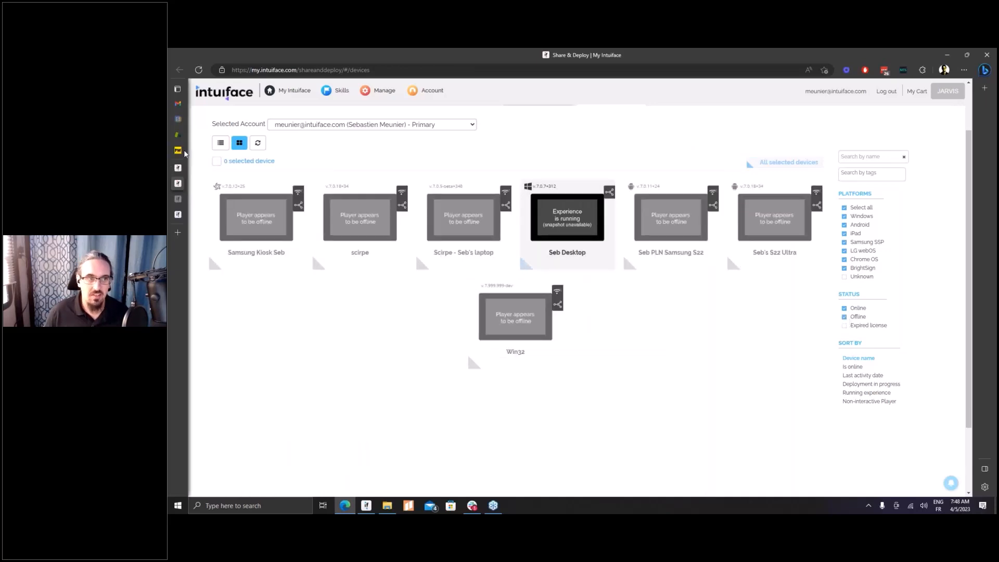
left_click(226, 143)
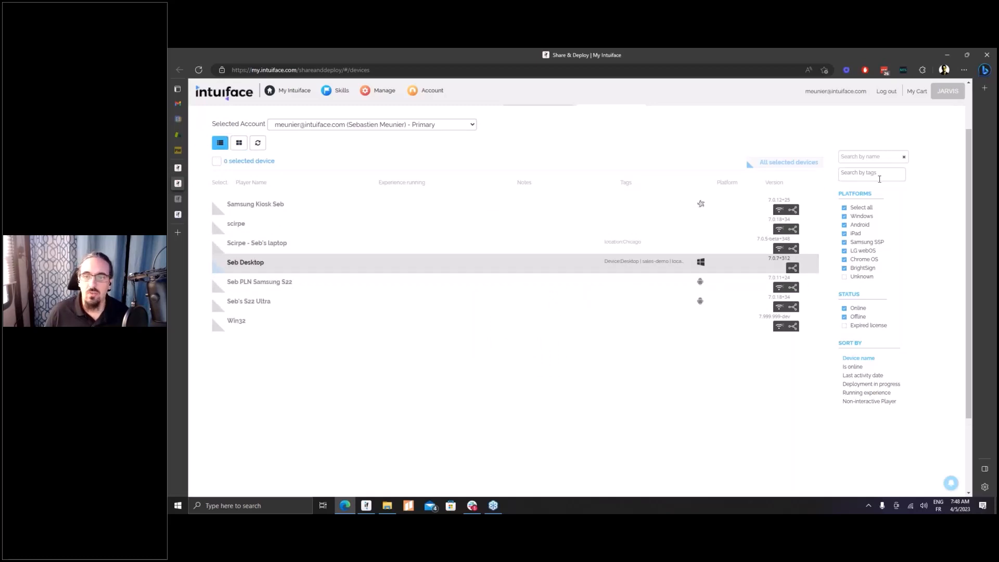
Filter the players by the tag location:Las Vegas NV
left_click(879, 177)
type("location")
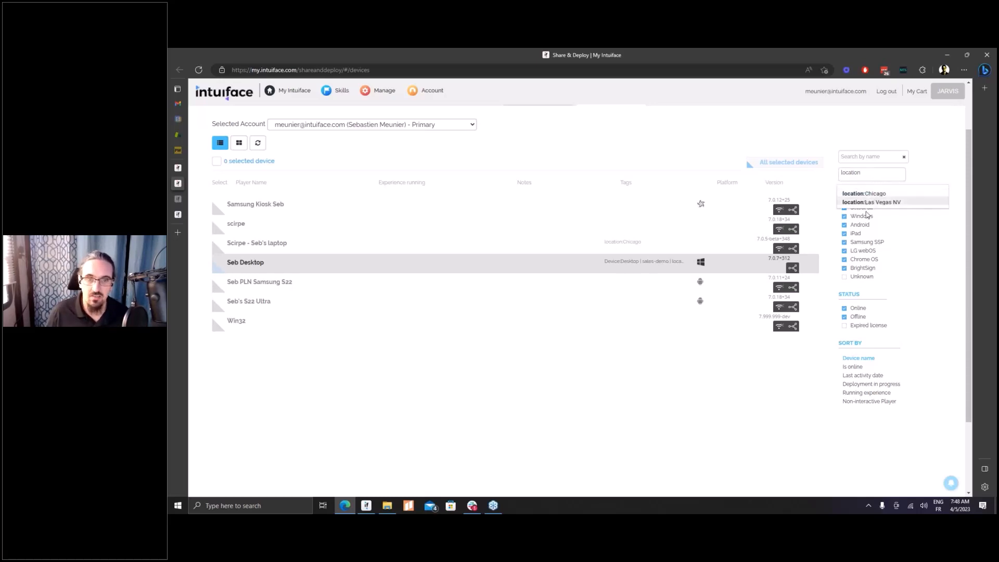
left_click(879, 202)
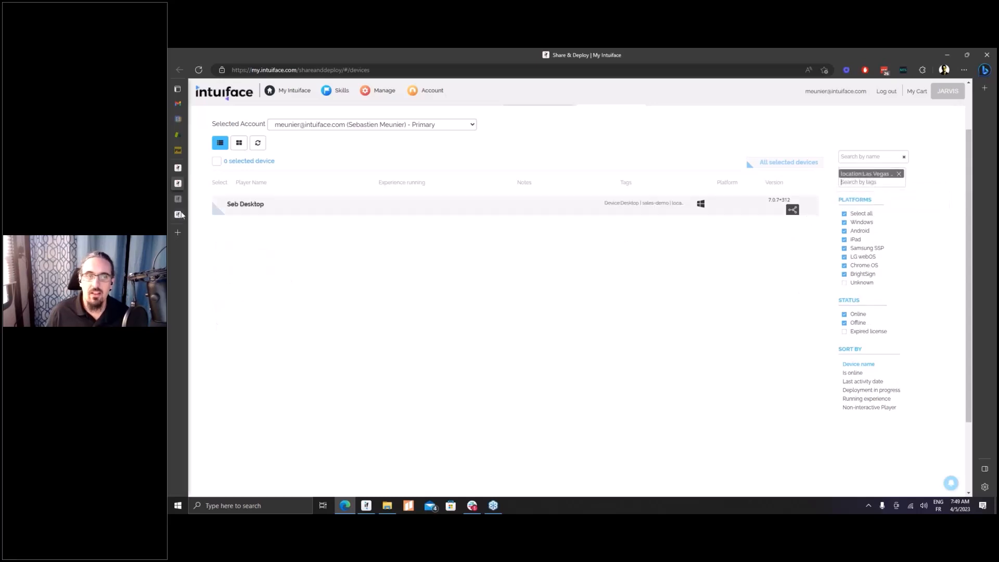
Select all filtered players and show the experiences available to deploy to them
left_click(216, 162)
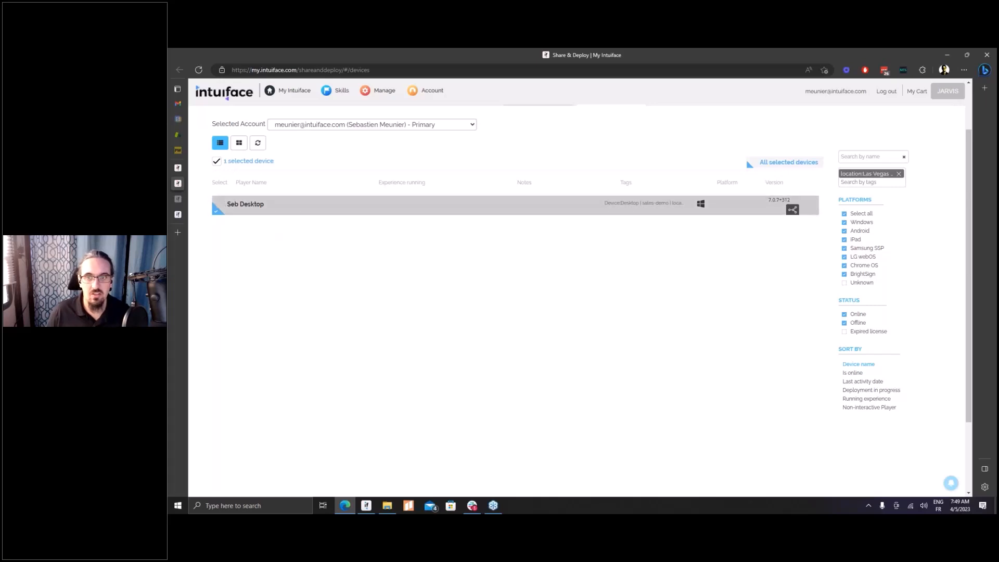
left_click(793, 163)
left_click(652, 409)
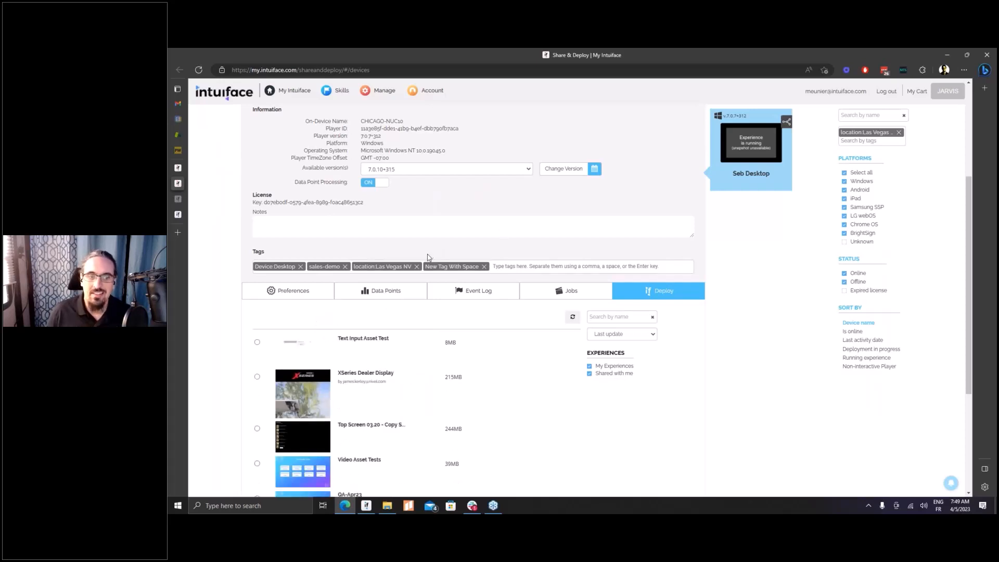
Return to the filtered player list and reopen the desktop player's details to view its tags and preferences
scroll(432, 265, "up", 3)
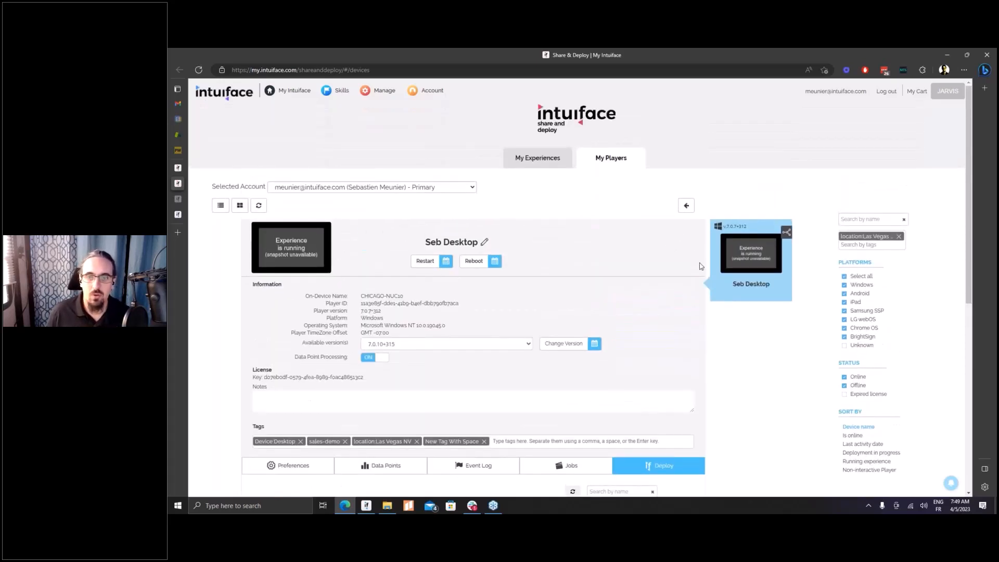
left_click(686, 206)
left_click(336, 277)
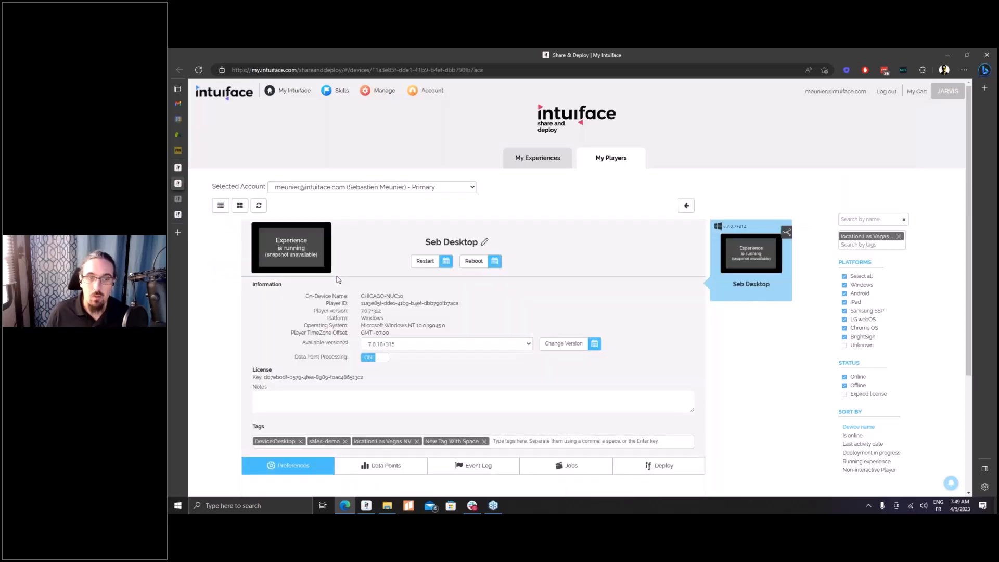
scroll(567, 275, "down", 1)
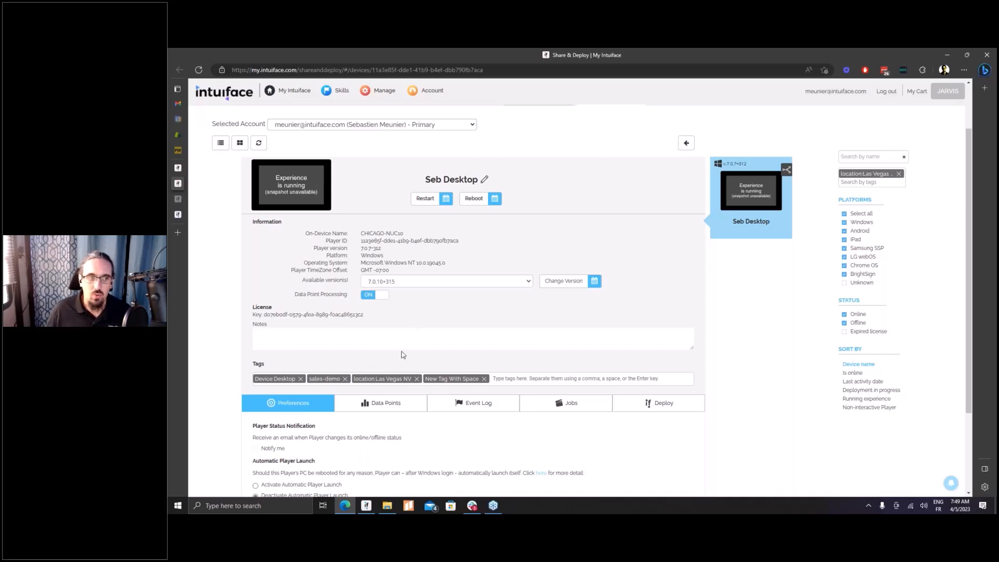
Examine the help article's advanced tag parsing script, highlighting the full INPUT.split expression and its 'Scene' search term
mouse_move(180, 198)
left_click(234, 198)
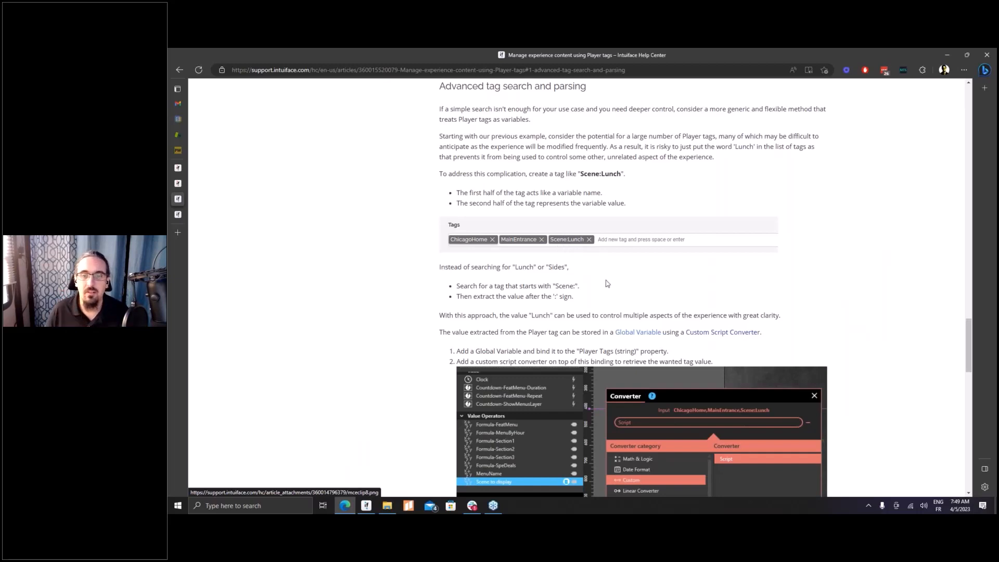
scroll(607, 284, "down", 5)
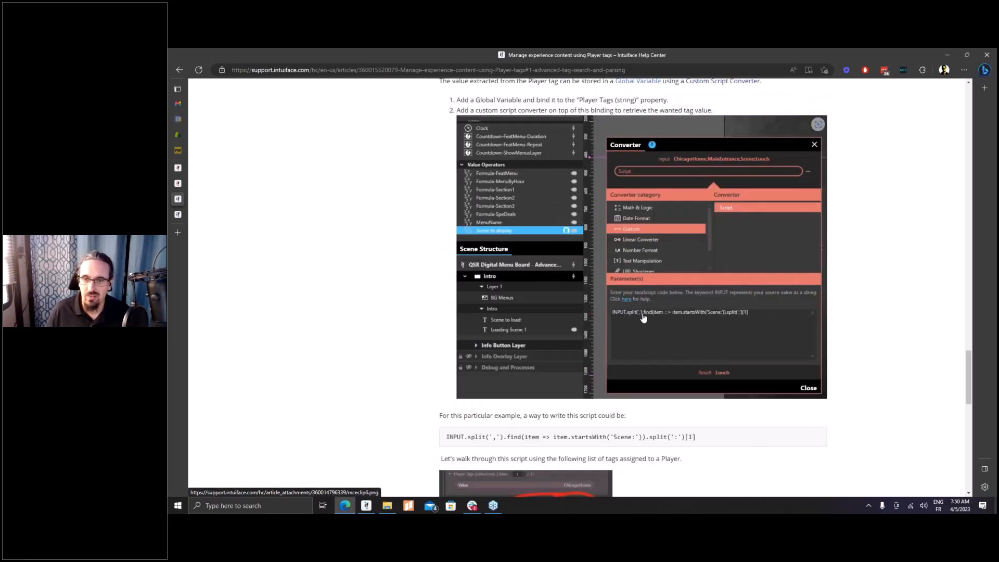
scroll(757, 320, "down", 1)
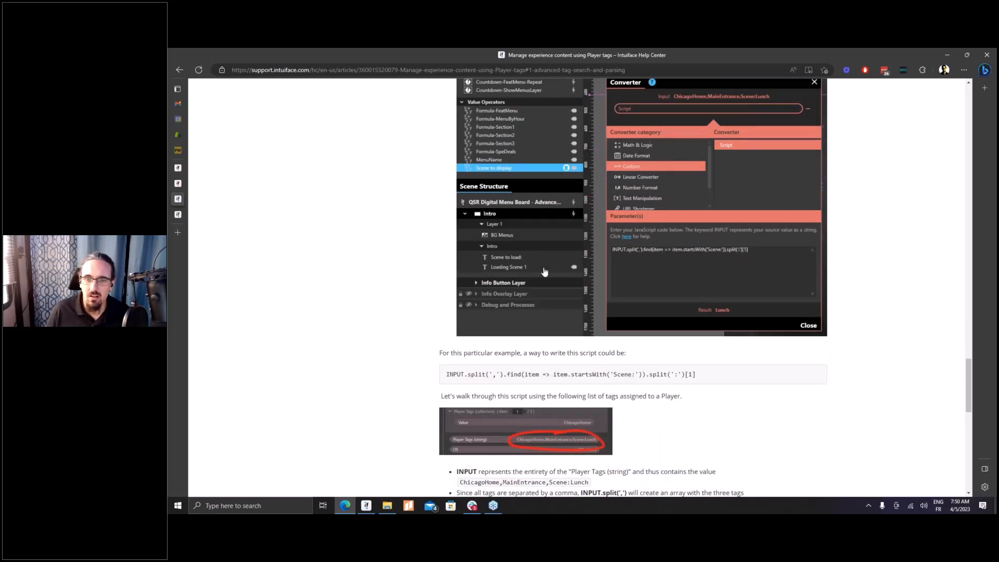
left_click_drag(445, 378, 749, 372)
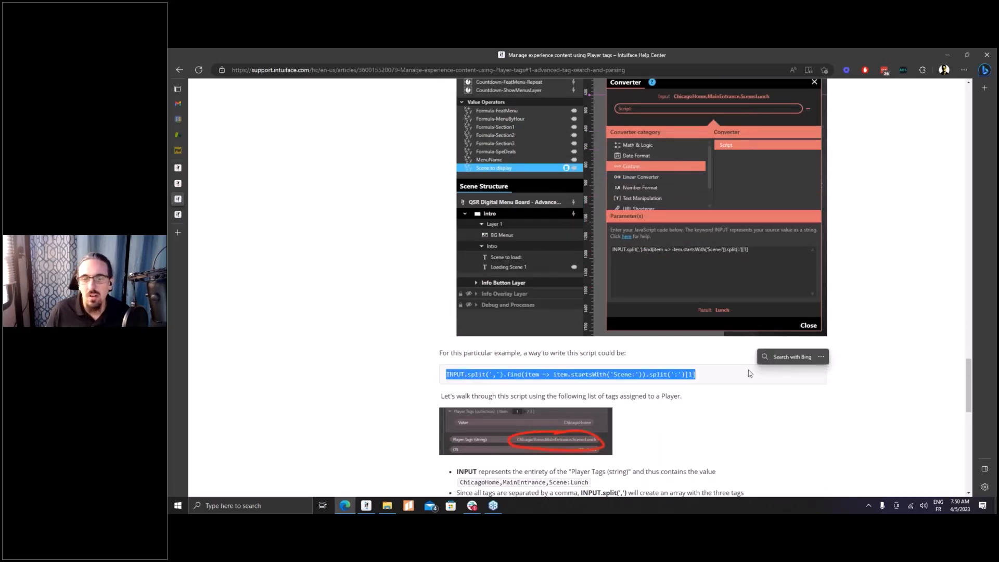
double_click(622, 374)
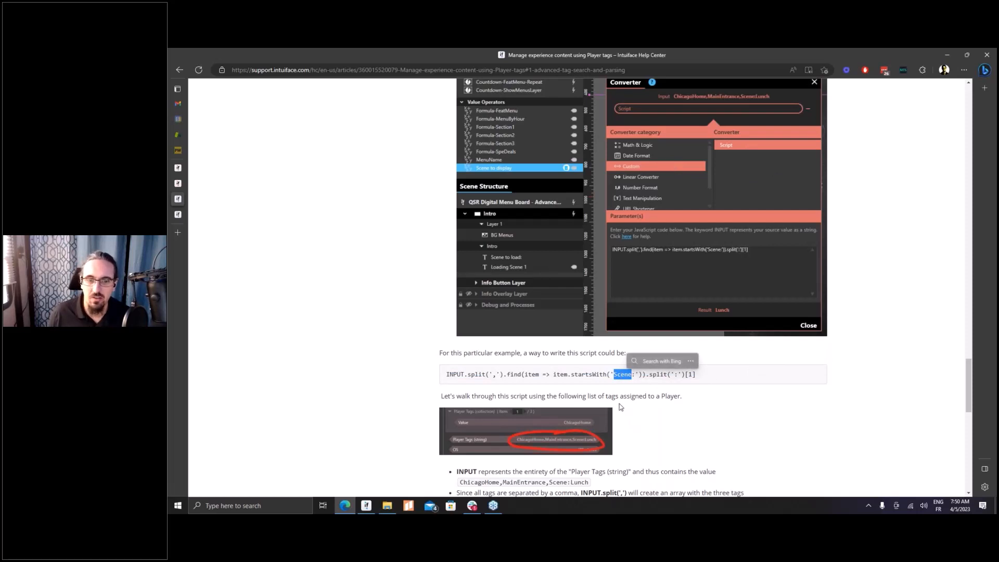
left_click(543, 361)
Switch to Intuiface Composer and inspect the System Info asset's player tag properties in its X-Ray view
left_click(366, 505)
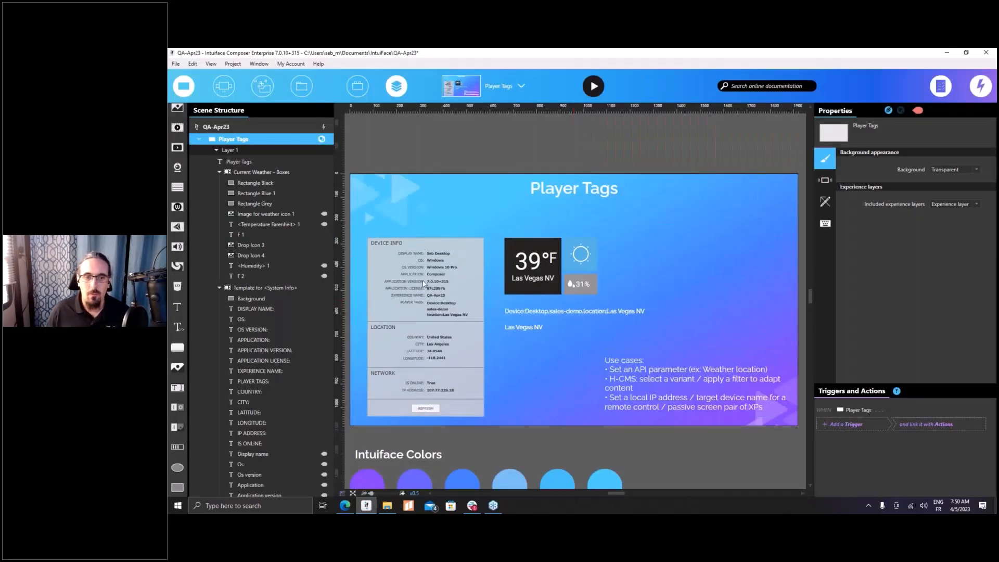
left_click(395, 250)
left_click(357, 86)
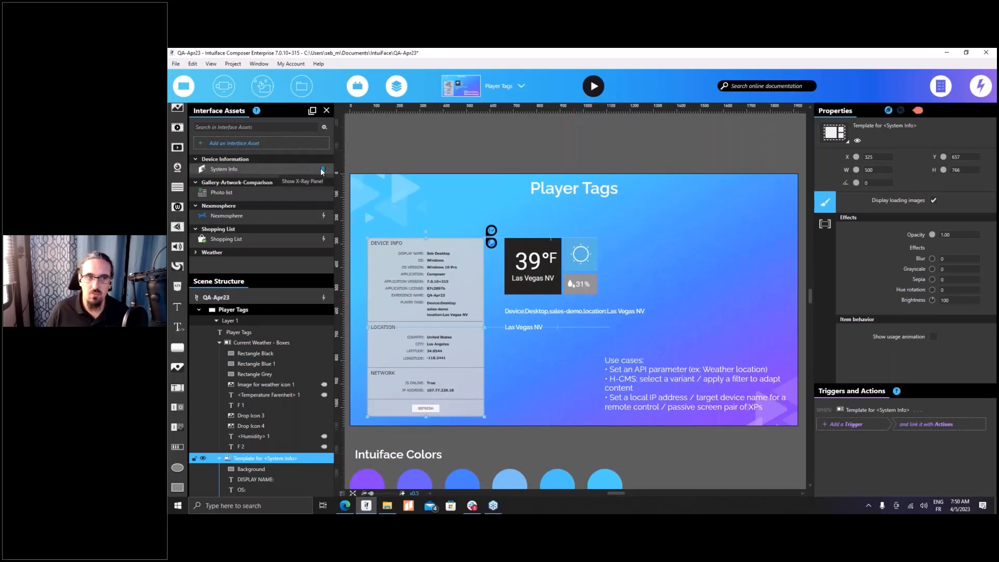
left_click(322, 169)
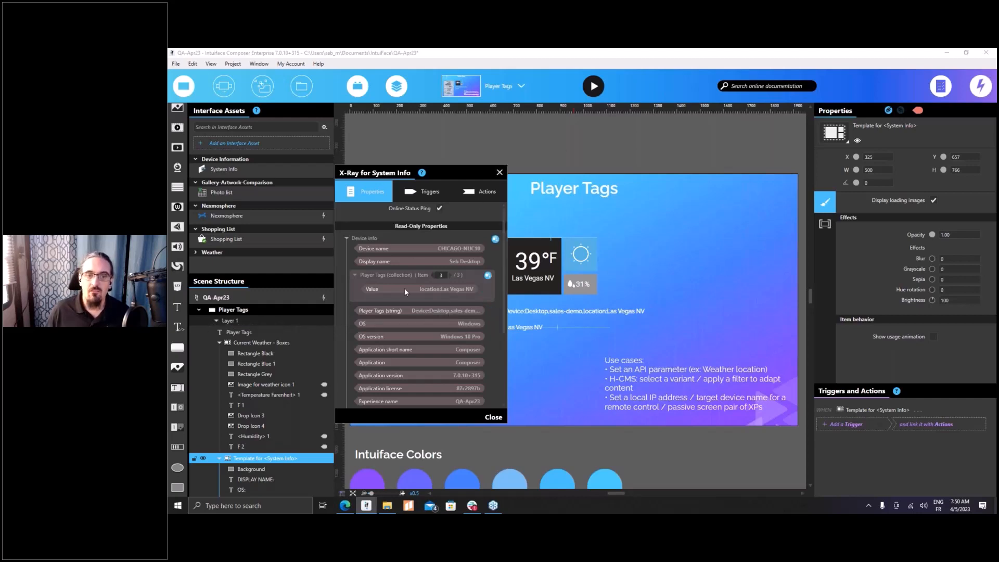
left_click(500, 172)
Inspect the text showing all player tags and the Extracted City Name text beneath it in the Player Tags scene
scroll(564, 329, "up", 4)
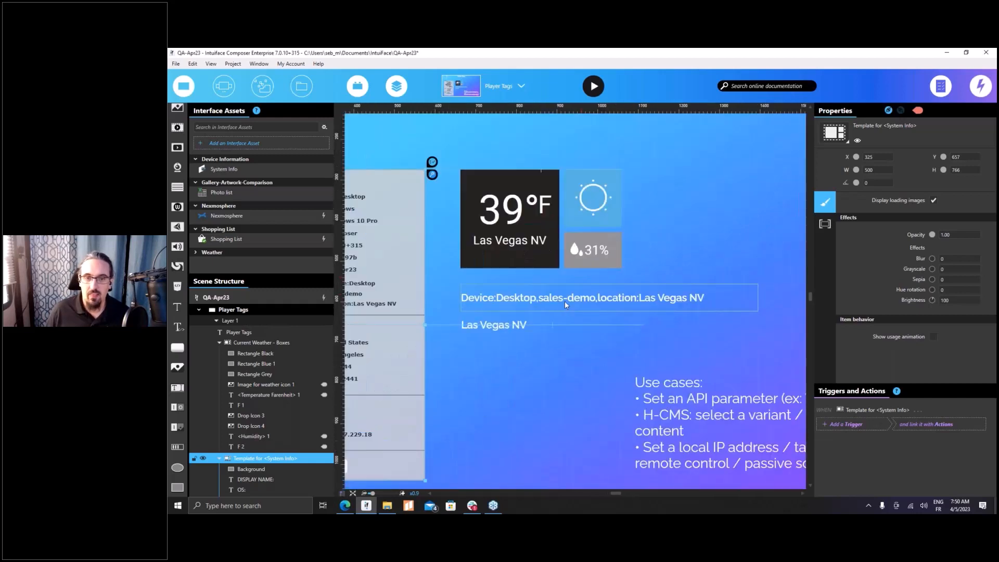
left_click(564, 300)
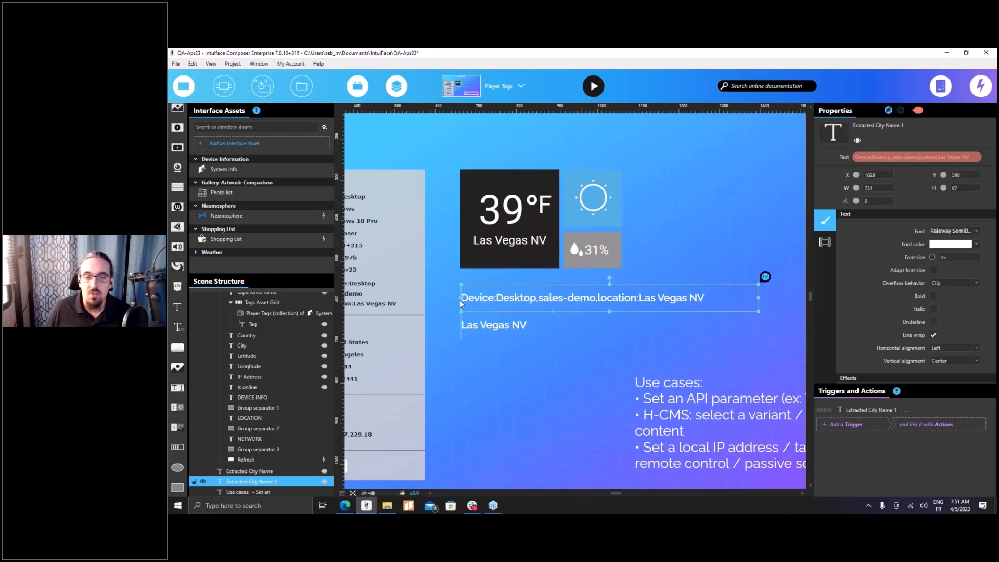
left_click(466, 334)
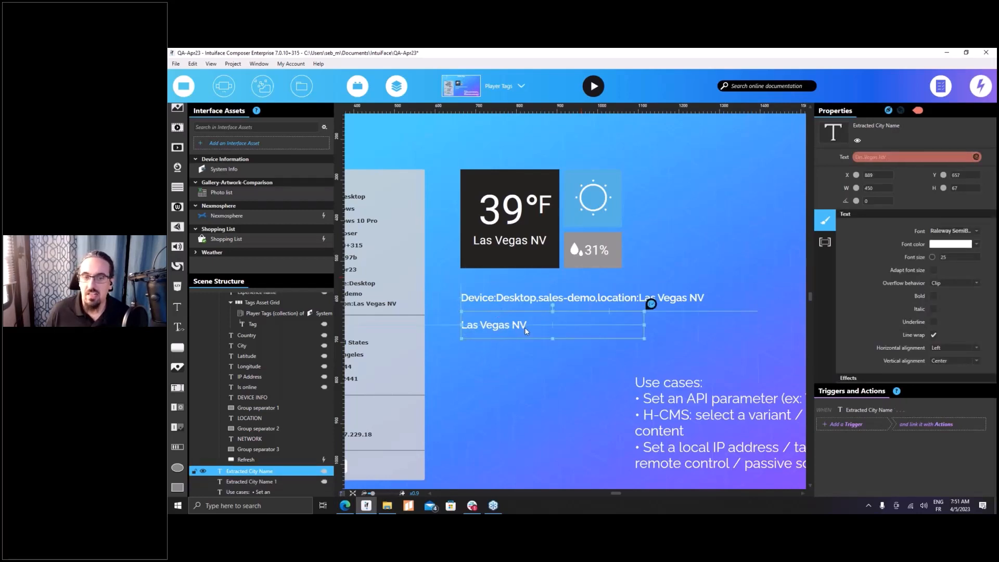
Examine the custom script converter on the Extracted City Name text, highlighting its 'location' search term and array index
left_click(976, 156)
left_click_drag(869, 177, 822, 156)
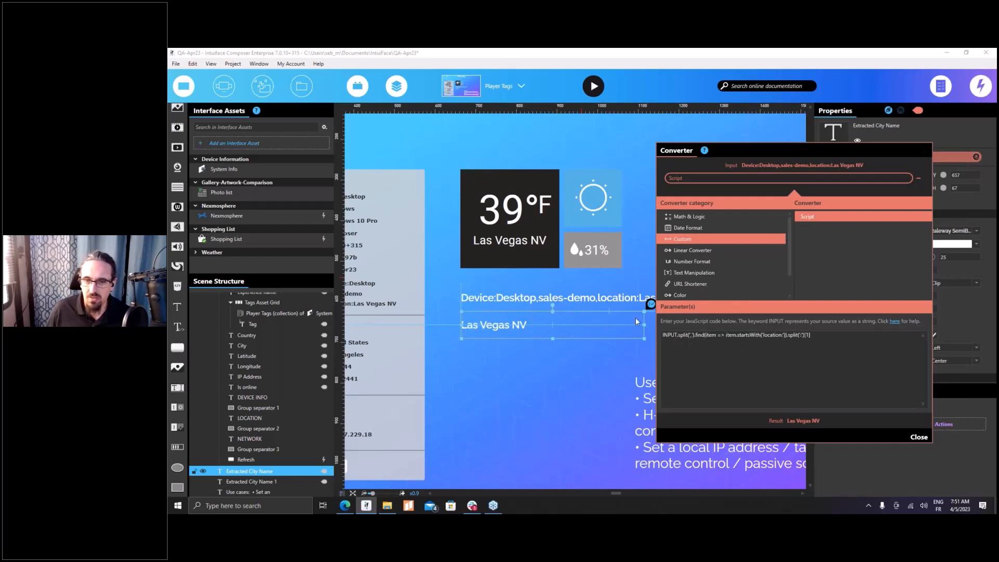
double_click(773, 335)
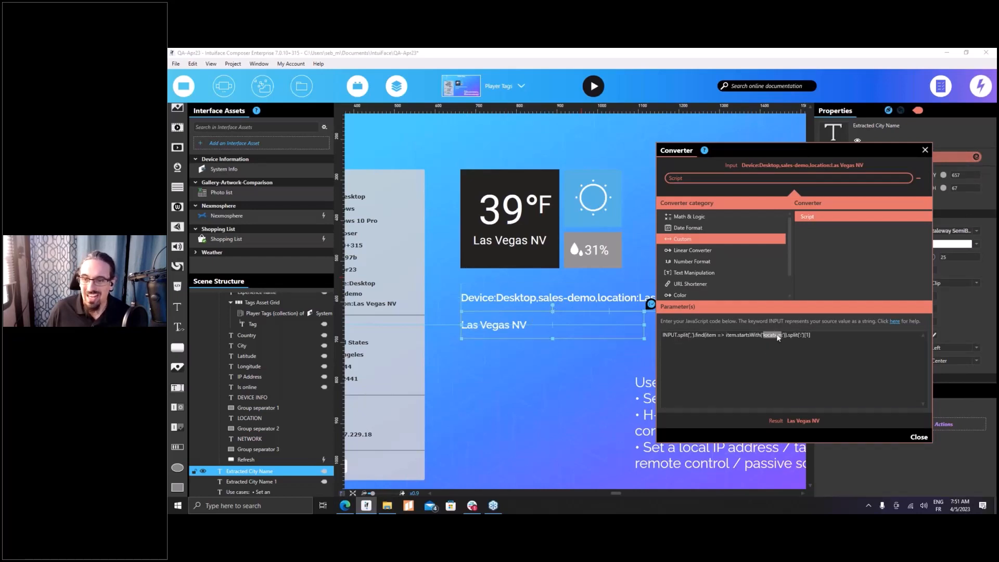
double_click(806, 334)
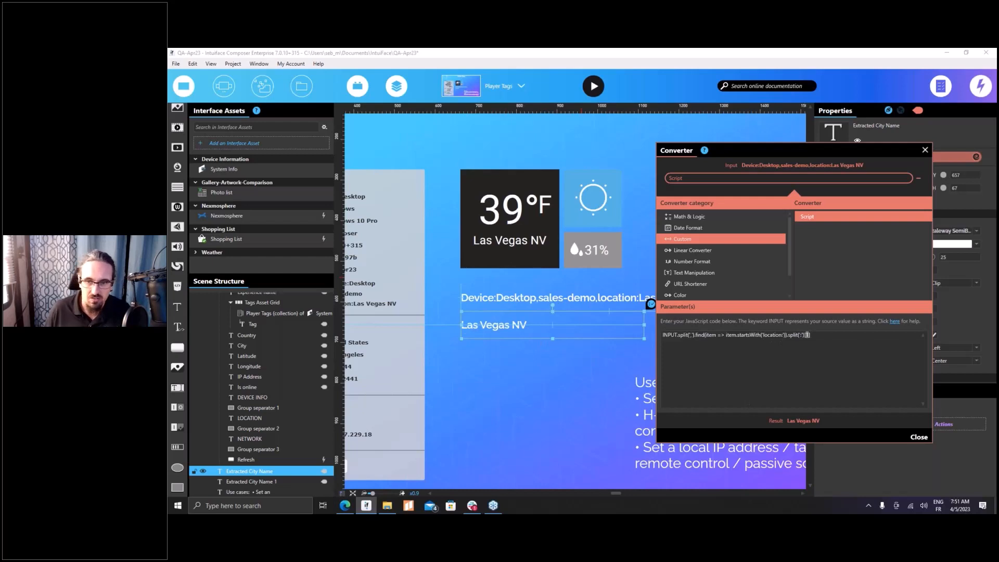
double_click(768, 335)
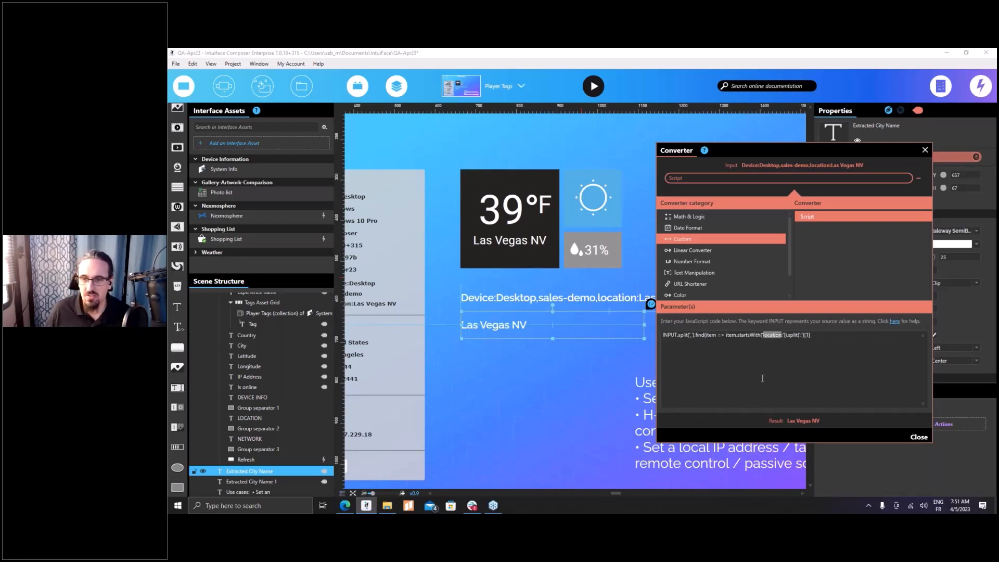
left_click_drag(785, 148, 854, 158)
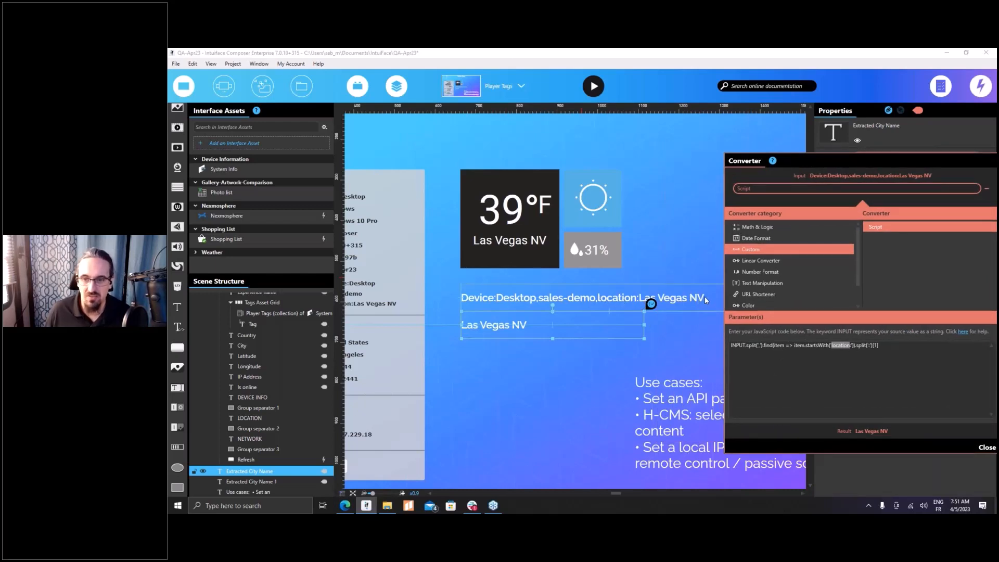
left_click(523, 329)
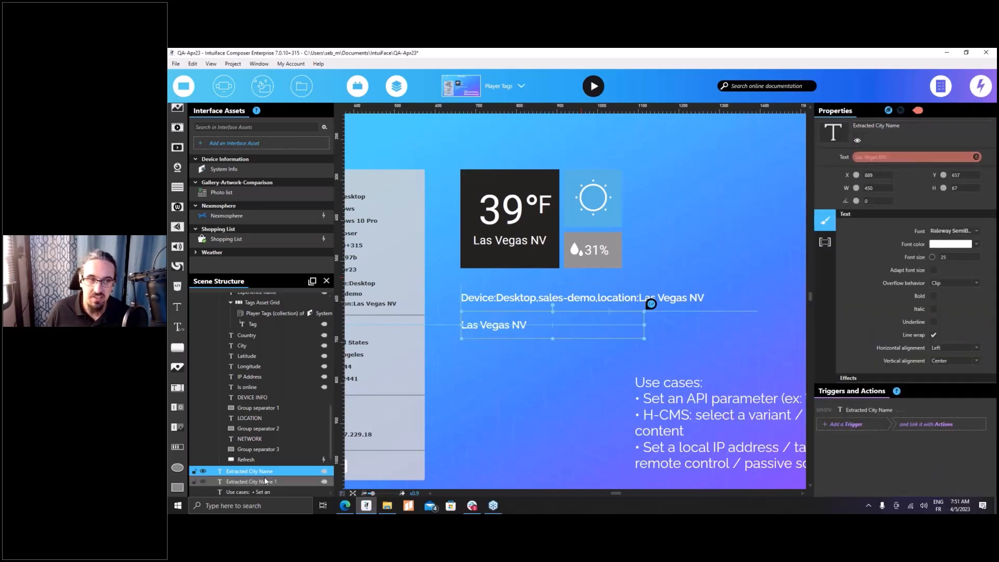
Inspect the Location binding of the Local Weather interface asset, and finish with the whole Player Tags scene in view
left_click(224, 252)
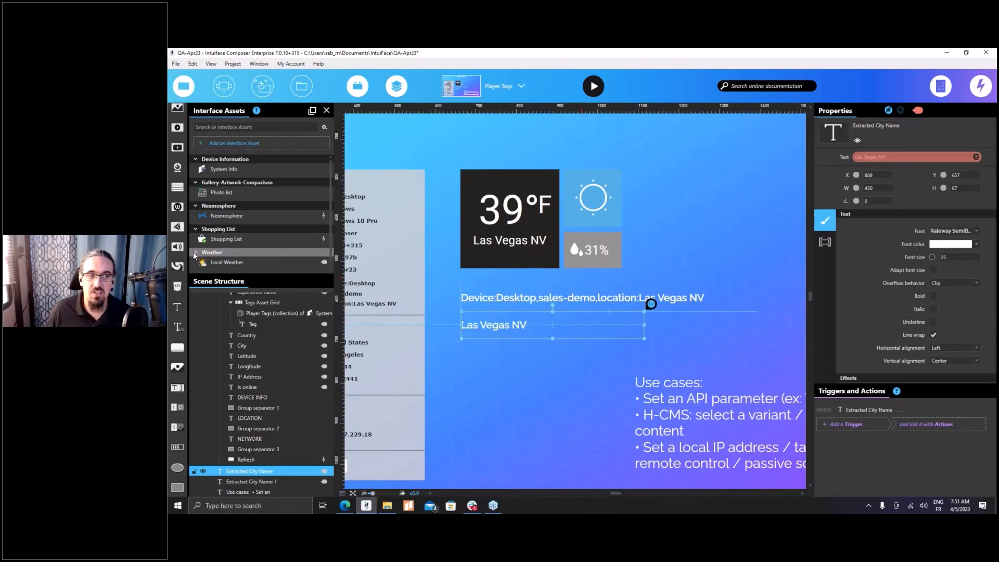
left_click(257, 262)
mouse_move(939, 161)
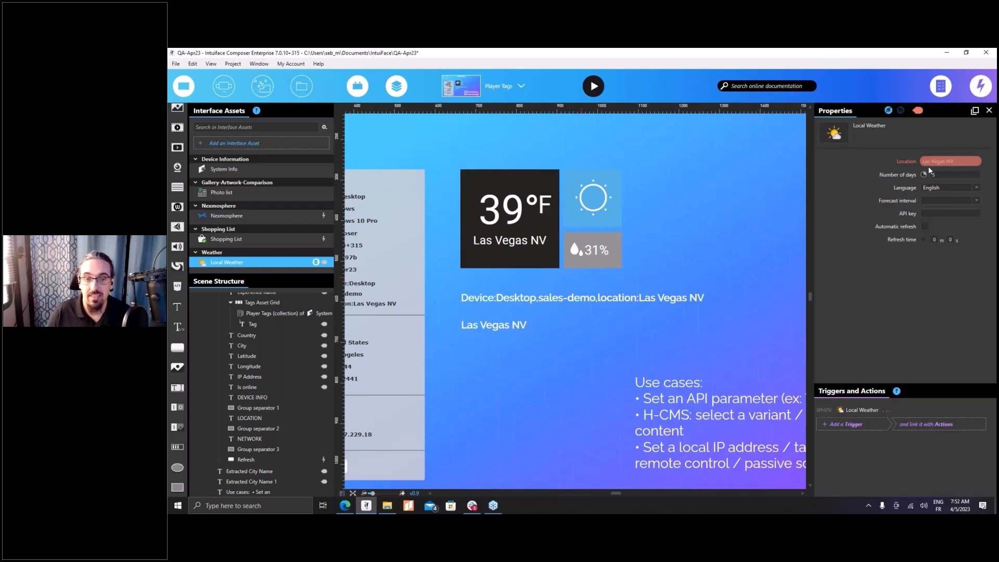
key("ctrl+0")
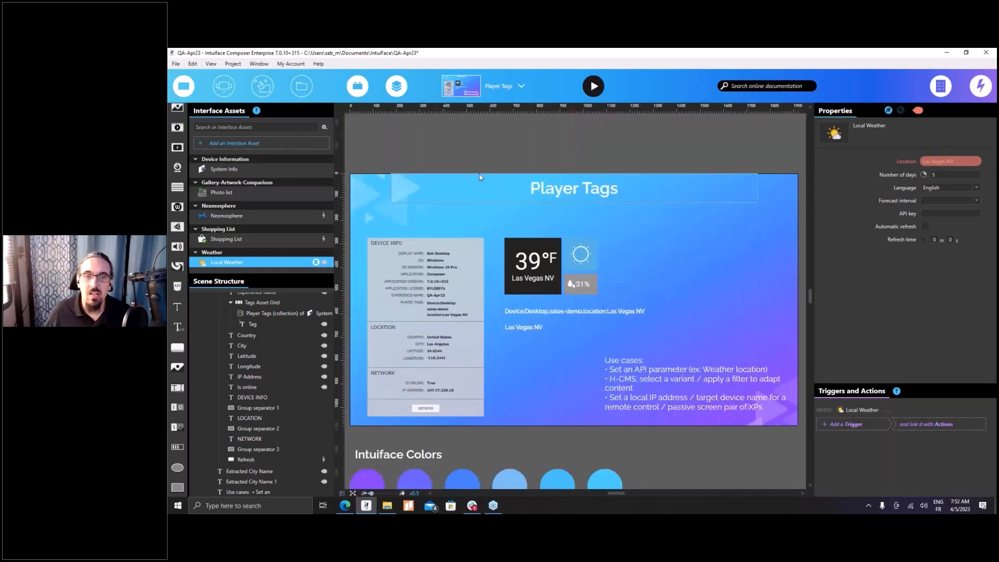
left_click(495, 154)
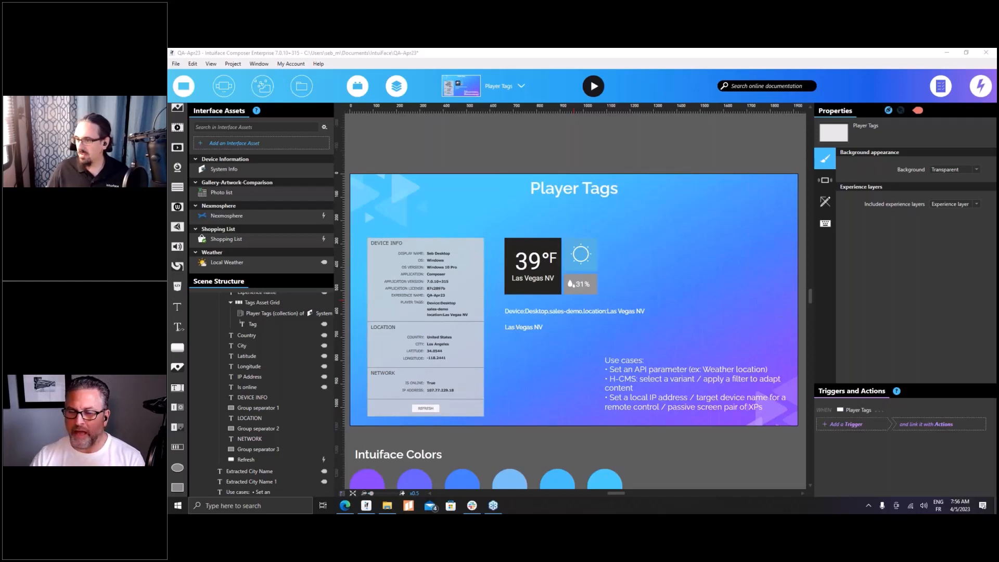
Switch to the Item Comparison scene and leave no item selected
left_click(532, 76)
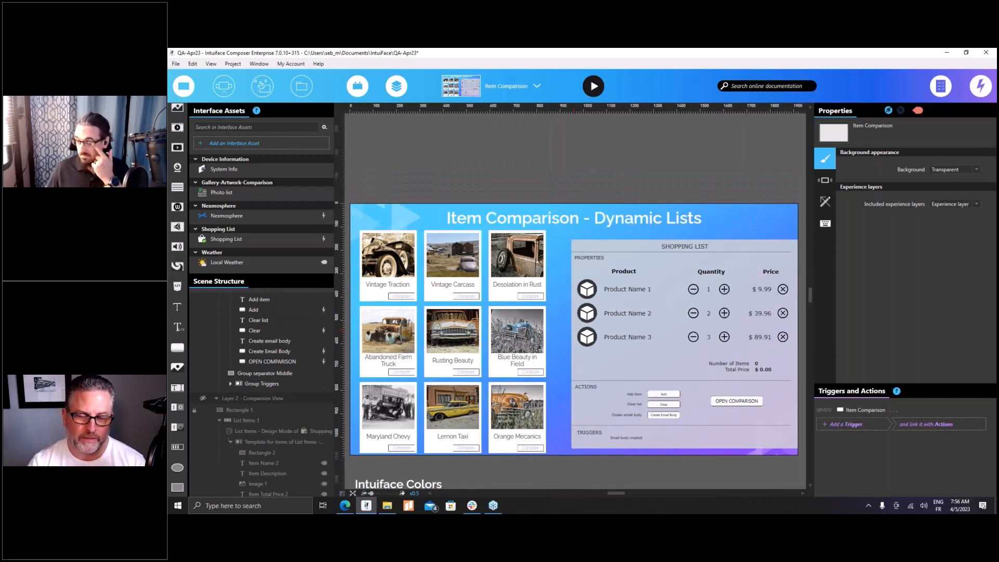
left_click(246, 420)
left_click(682, 152)
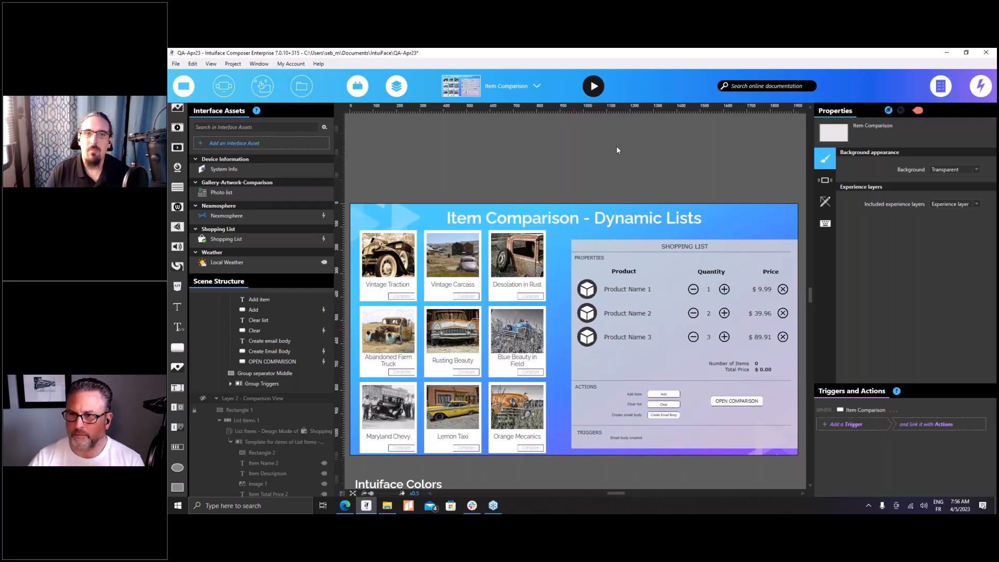
Review the actions available for the Photo list Excel asset in its X-Ray view
left_click(323, 192)
left_click_drag(473, 193, 660, 116)
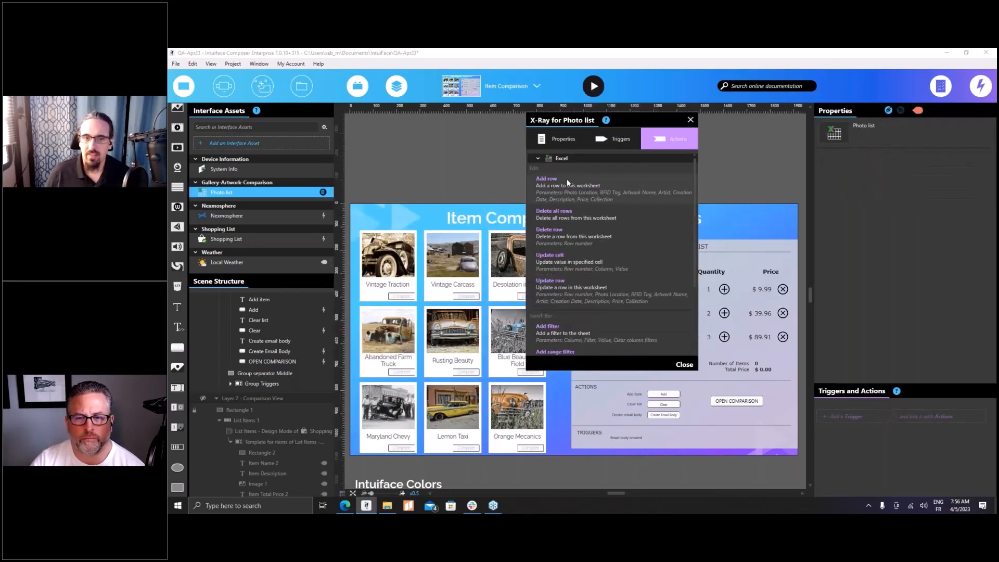
left_click_drag(633, 118, 489, 155)
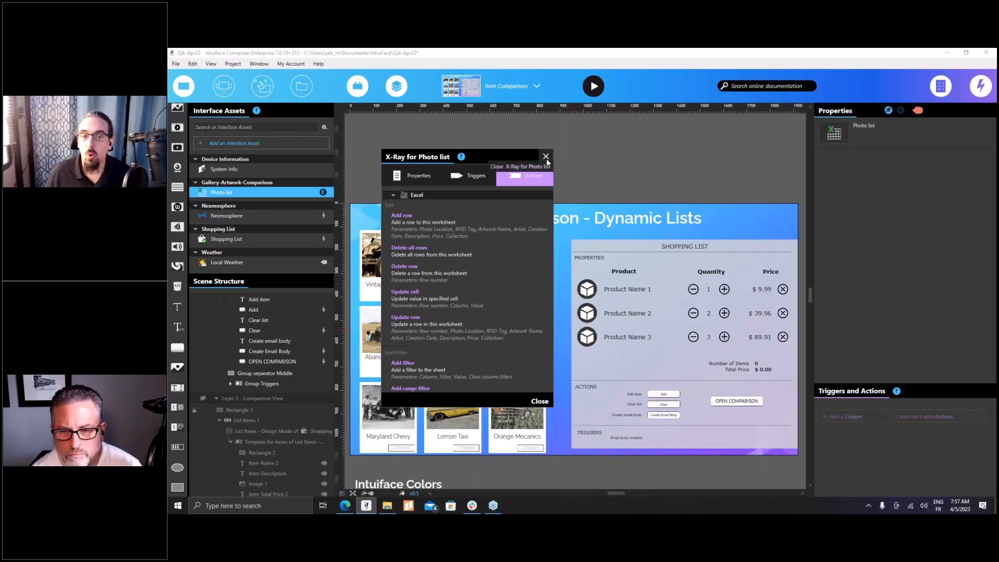
left_click(546, 157)
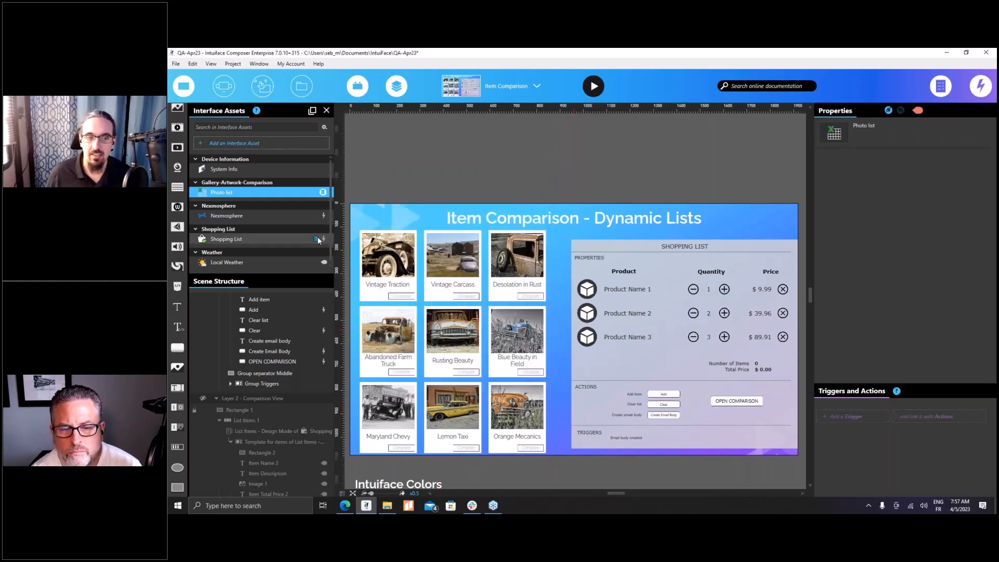
Review the Shopping List asset's actions in its X-Ray view, from Add item through Remove item and Set quantity
left_click(322, 239)
left_click_drag(426, 239, 557, 182)
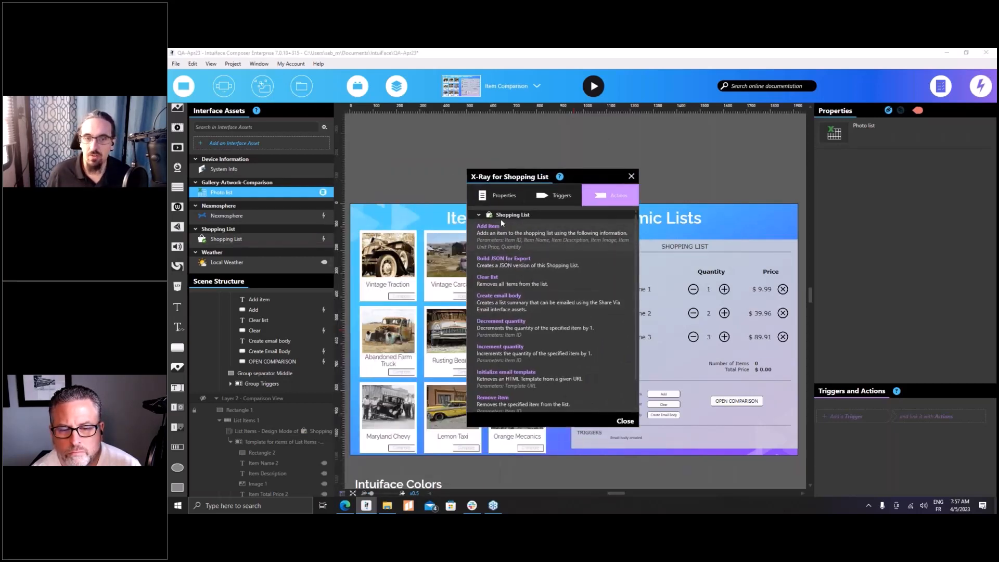
scroll(492, 338, "down", 1)
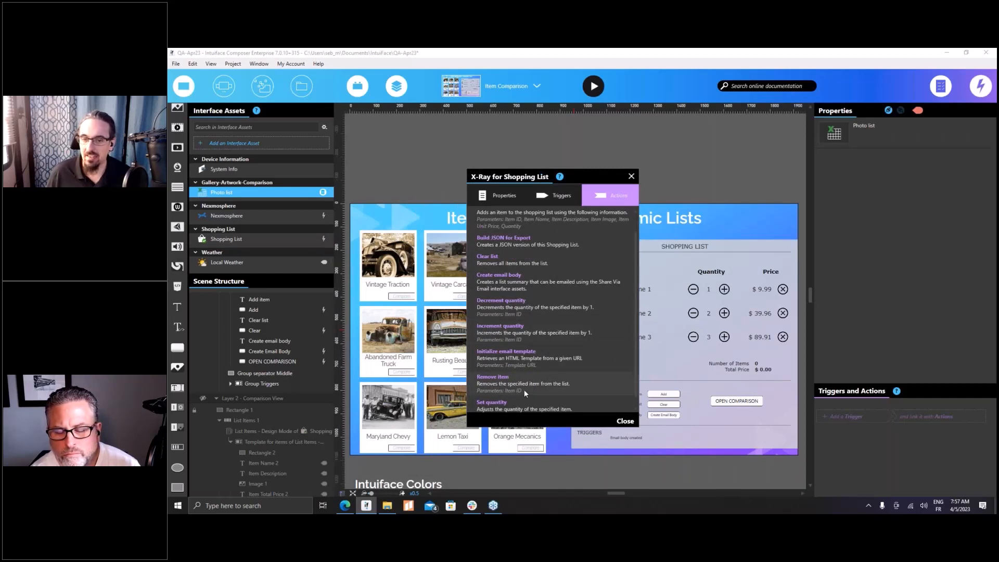
left_click_drag(569, 176, 710, 141)
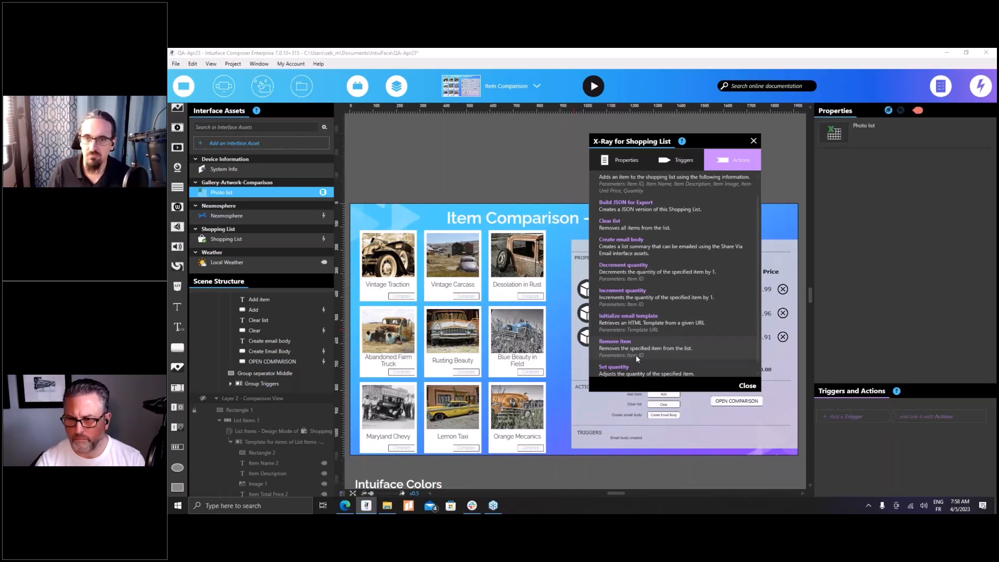
left_click(754, 143)
left_click(662, 155)
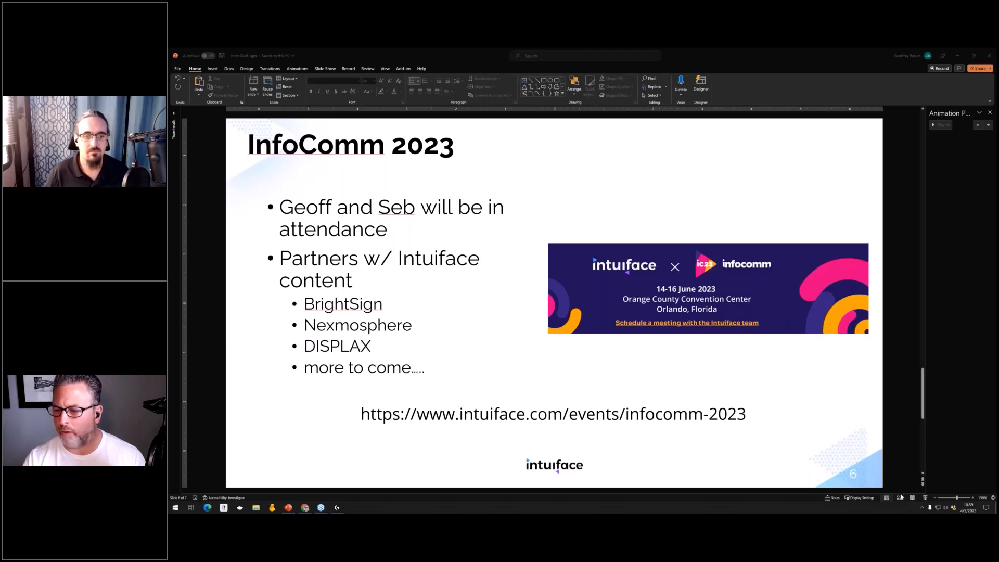
In PowerPoint, present the InfoComm 2023 slide full screen as a slide show
left_click(925, 498)
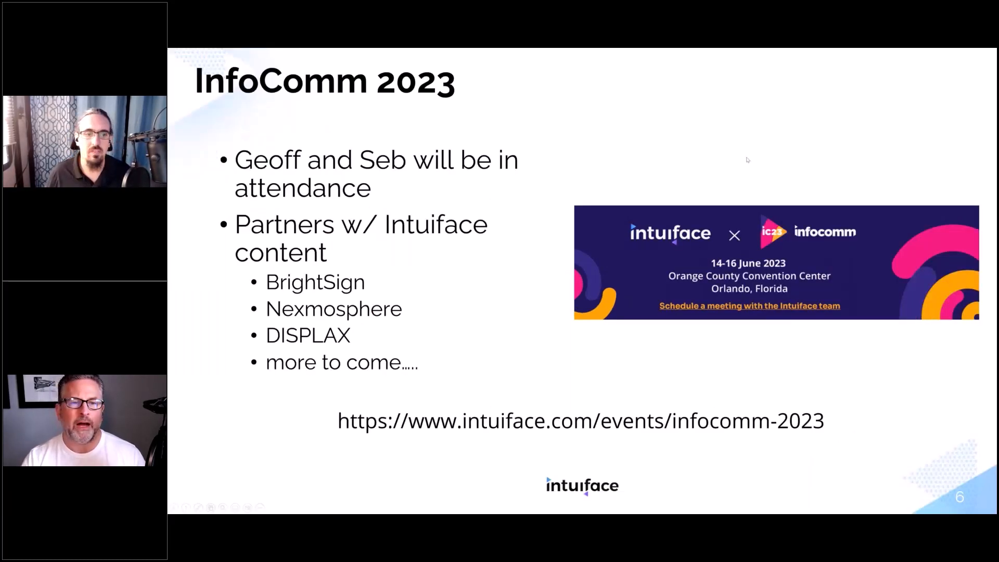